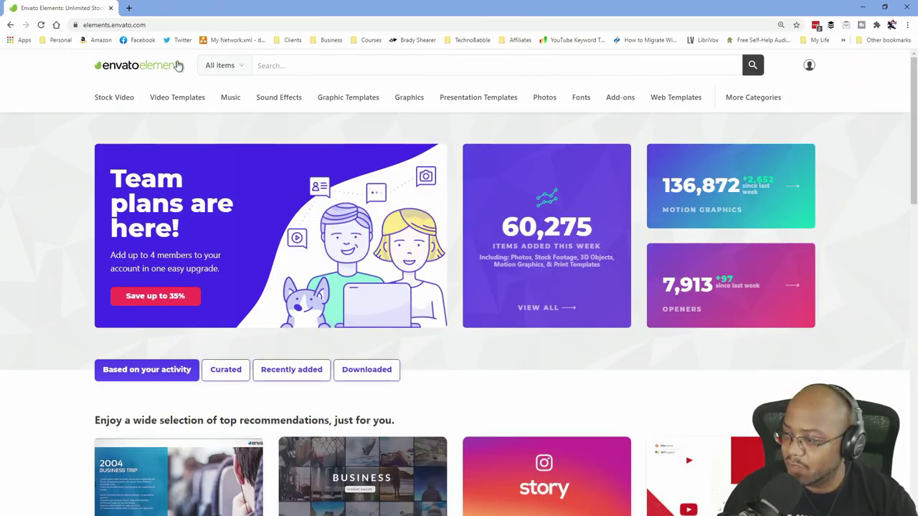
# Search Envato Elements for 'lower thirds' and narrow the results to Video Templates.
pyautogui.click(269, 65)
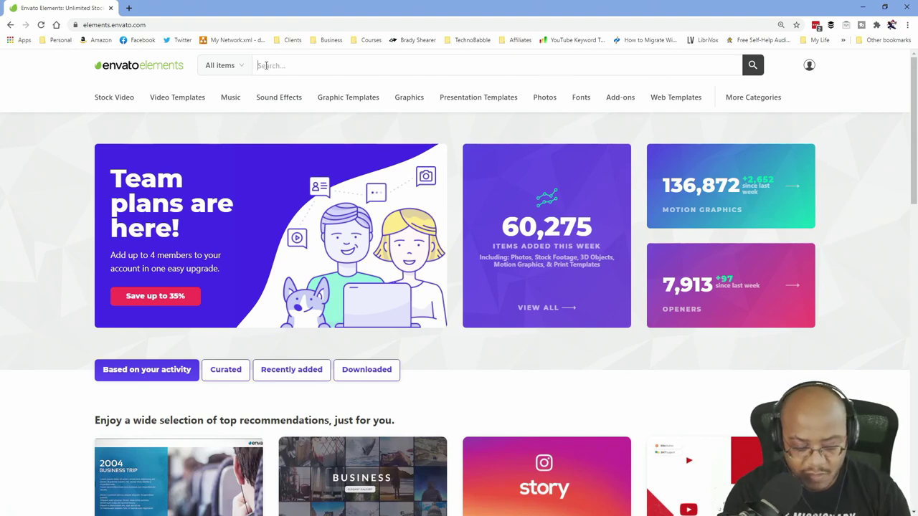
pyautogui.write('lover thirds')
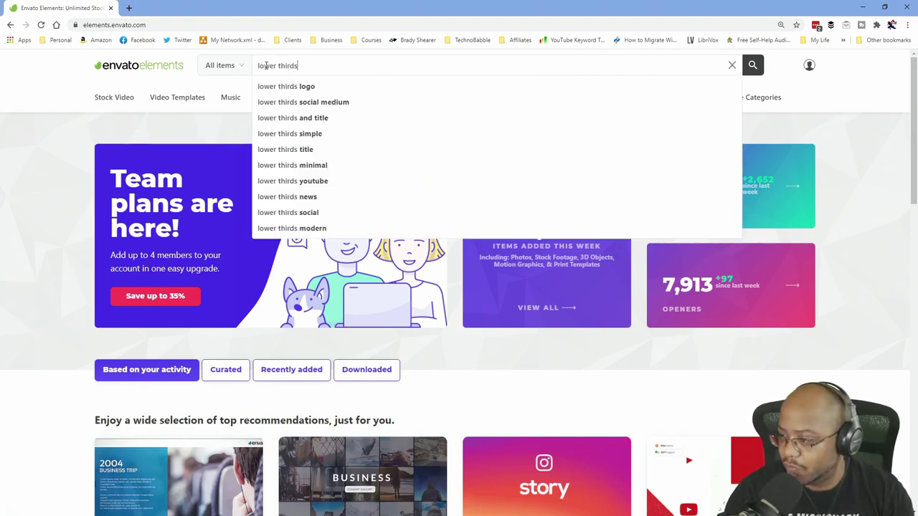
pyautogui.press('Return')
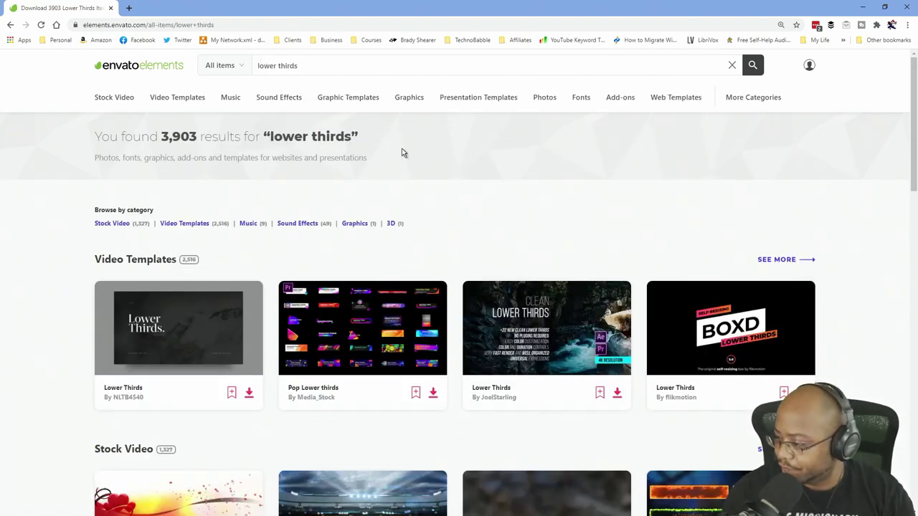
pyautogui.click(188, 223)
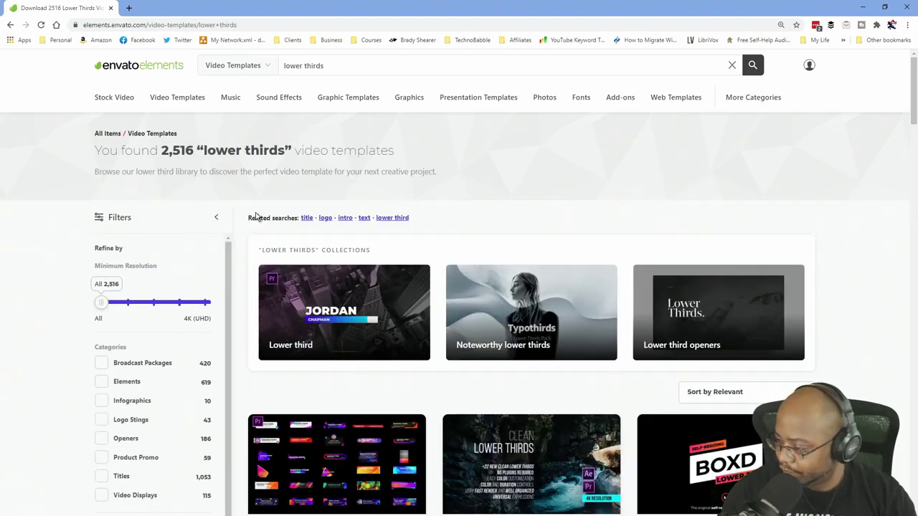
pyautogui.scroll(-2, 252, 213)
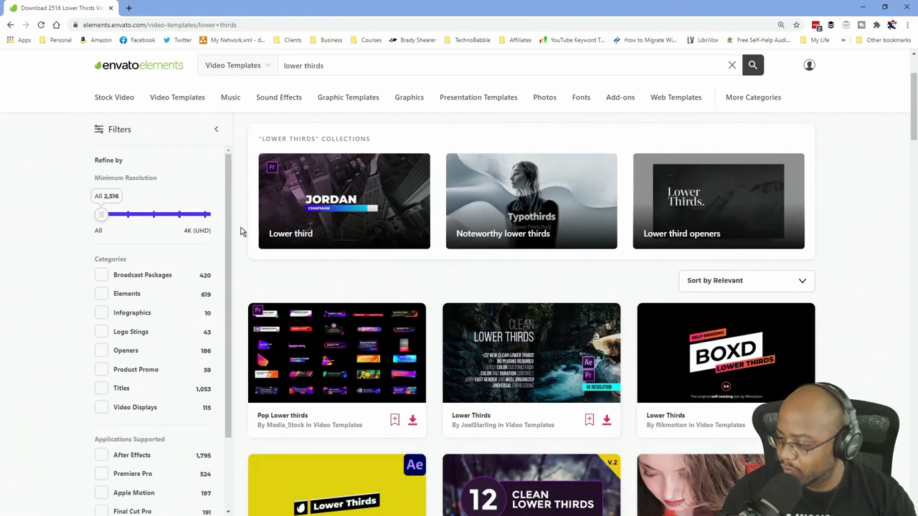
pyautogui.scroll(-2, 229, 241)
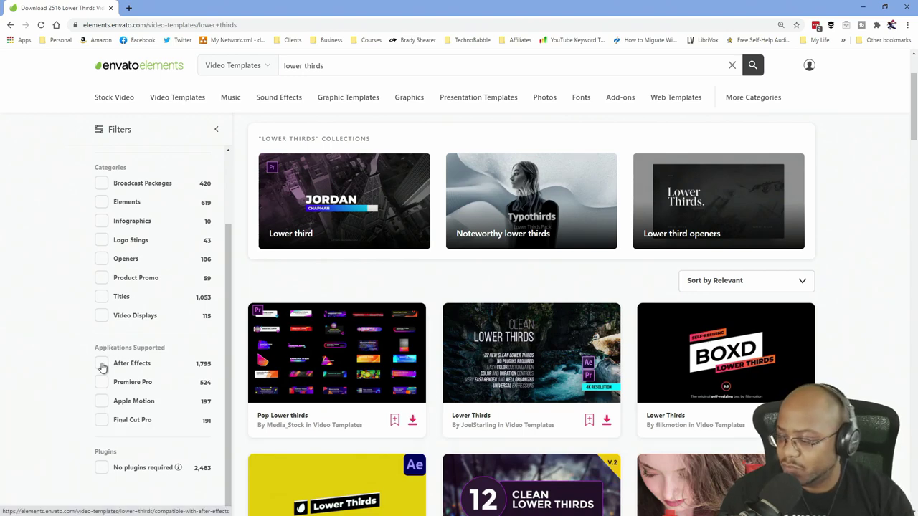
# Filter results to After Effects templates and open Smooth Lower Thirds in a background tab.
pyautogui.click(103, 370)
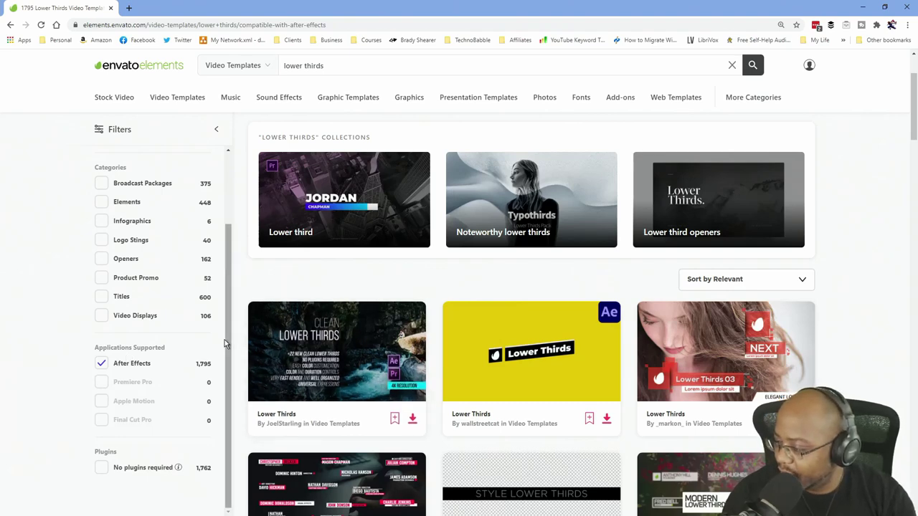
pyautogui.scroll(-2, 185, 338)
pyautogui.scroll(3, 185, 338)
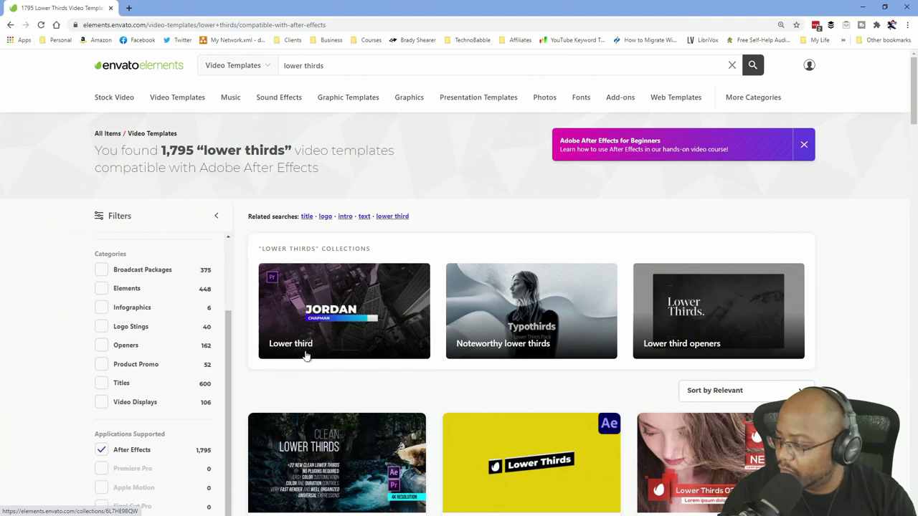
pyautogui.scroll(-2, 305, 357)
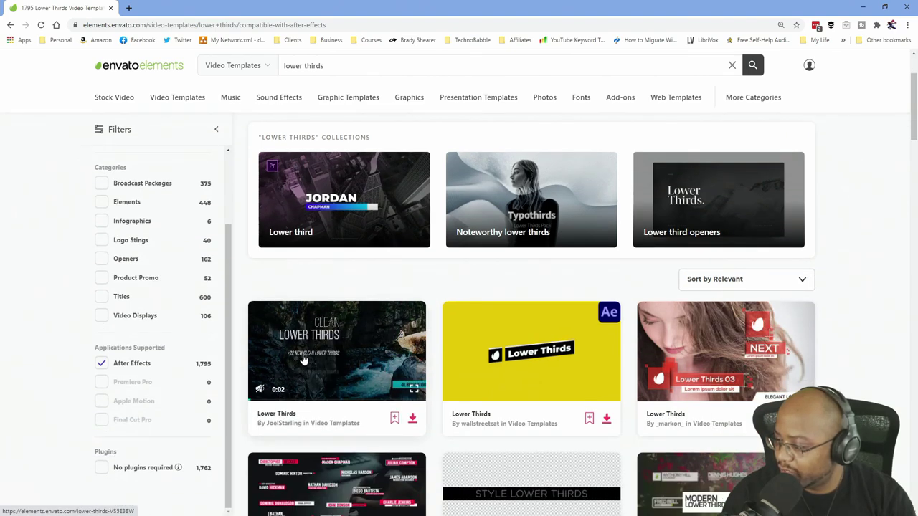
pyautogui.scroll(-2, 301, 360)
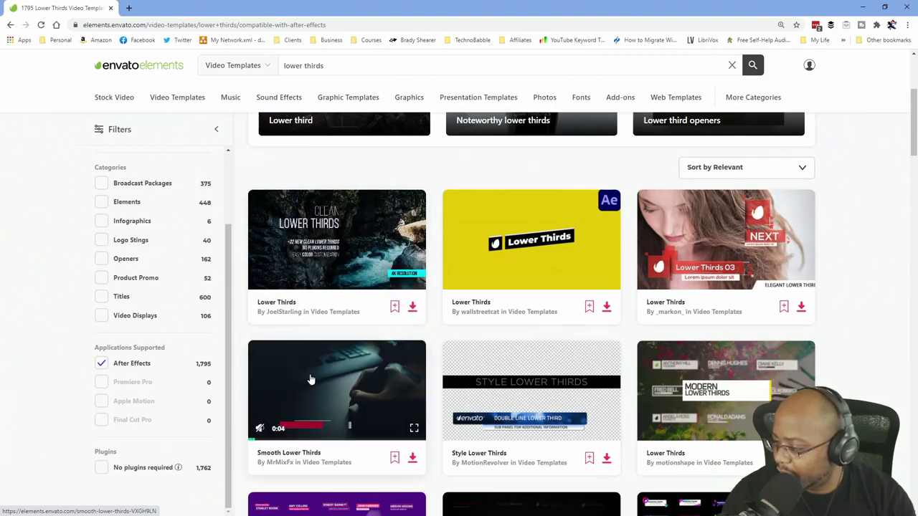
pyautogui.middleClick(308, 375)
pyautogui.scroll(-2, 249, 354)
pyautogui.scroll(-4, 250, 354)
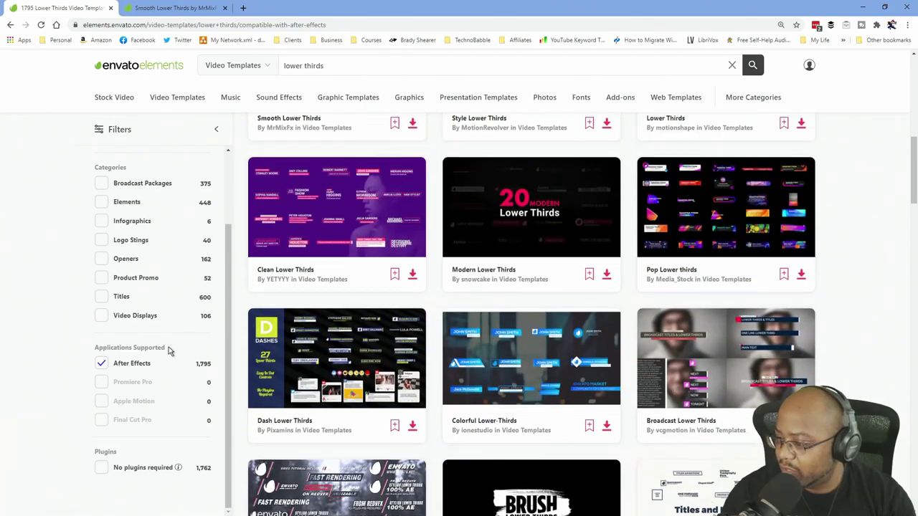
# Add the No plugins required filter, queue Modern and Pop Lower Thirds, then open Stylish Lower Thirds.
pyautogui.click(101, 469)
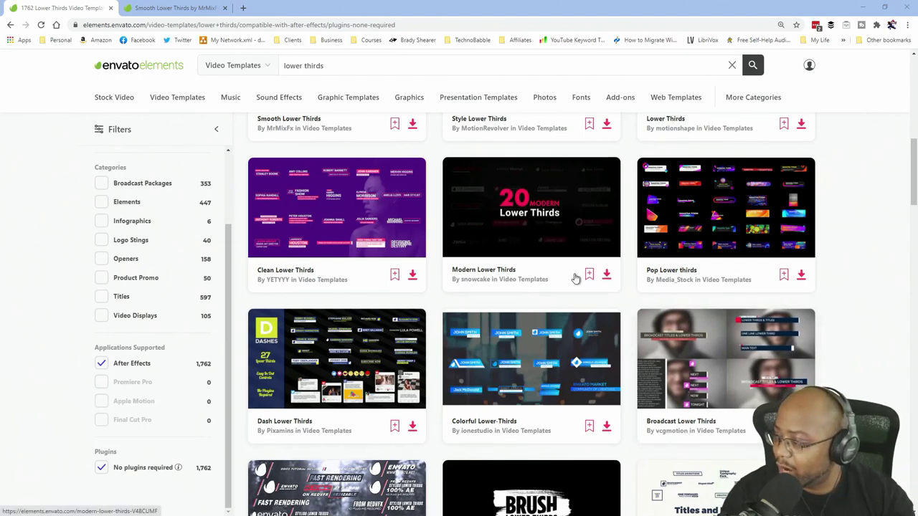
pyautogui.moveTo(543, 229)
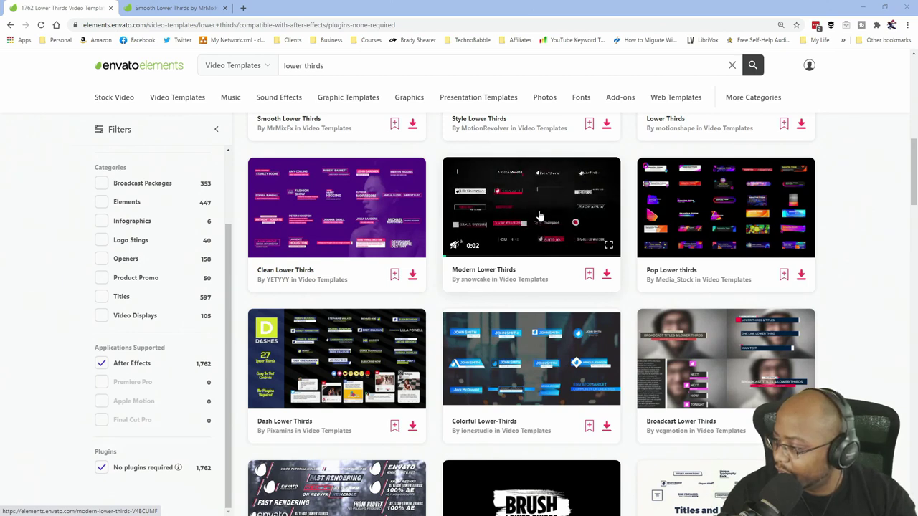
pyautogui.middleClick(542, 215)
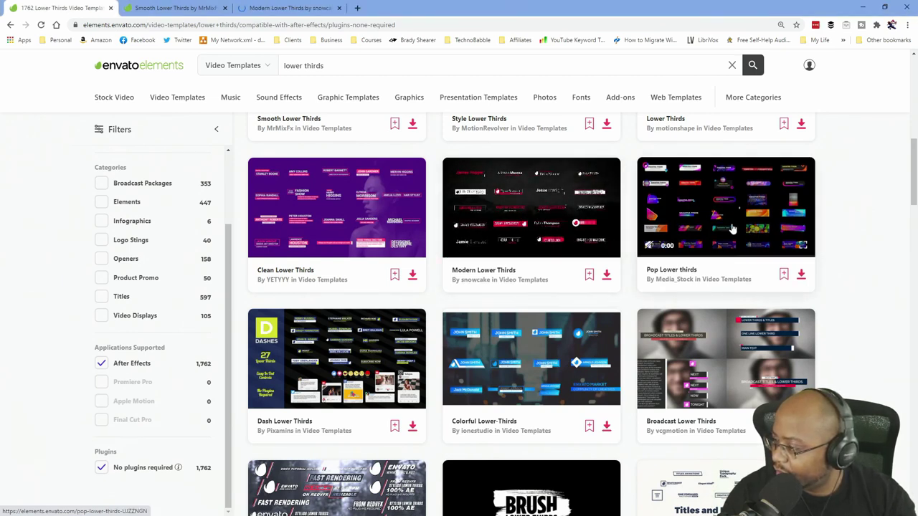
pyautogui.moveTo(726, 229)
pyautogui.middleClick(681, 240)
pyautogui.moveTo(688, 355)
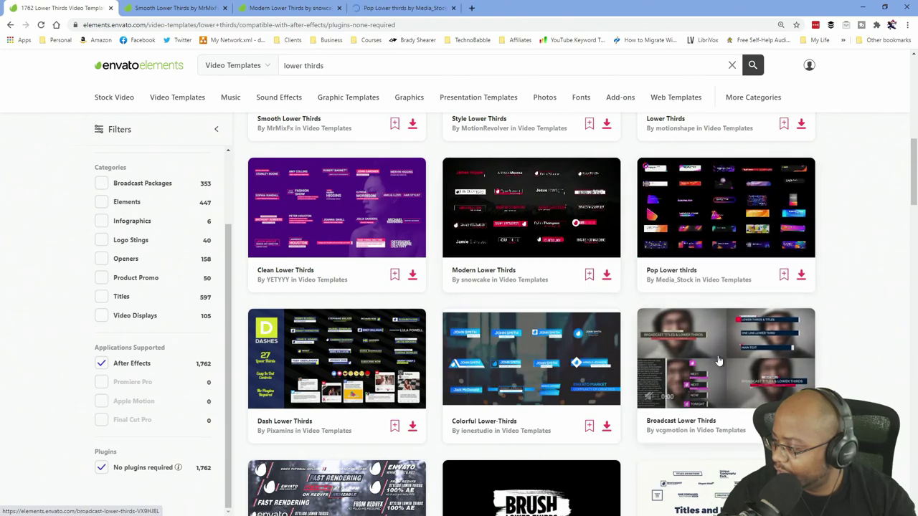
pyautogui.scroll(-2, 685, 348)
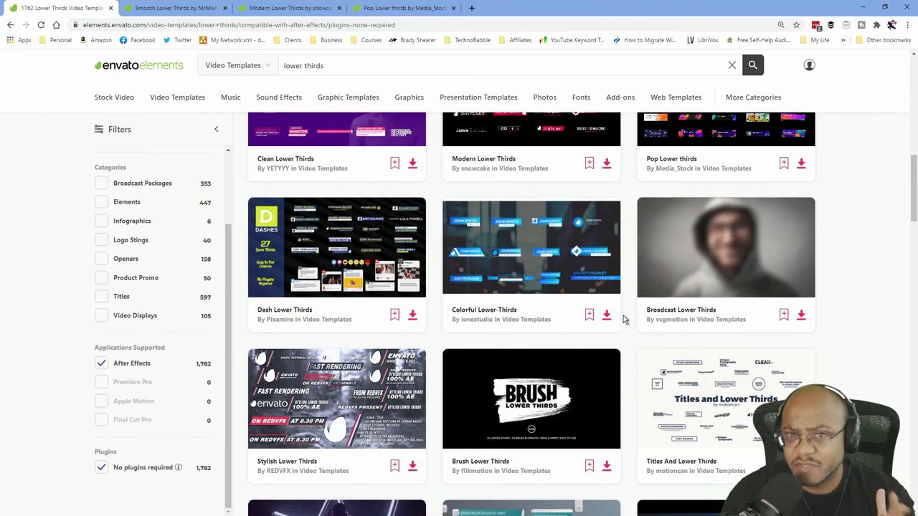
pyautogui.scroll(-1, 614, 325)
pyautogui.scroll(-2, 615, 325)
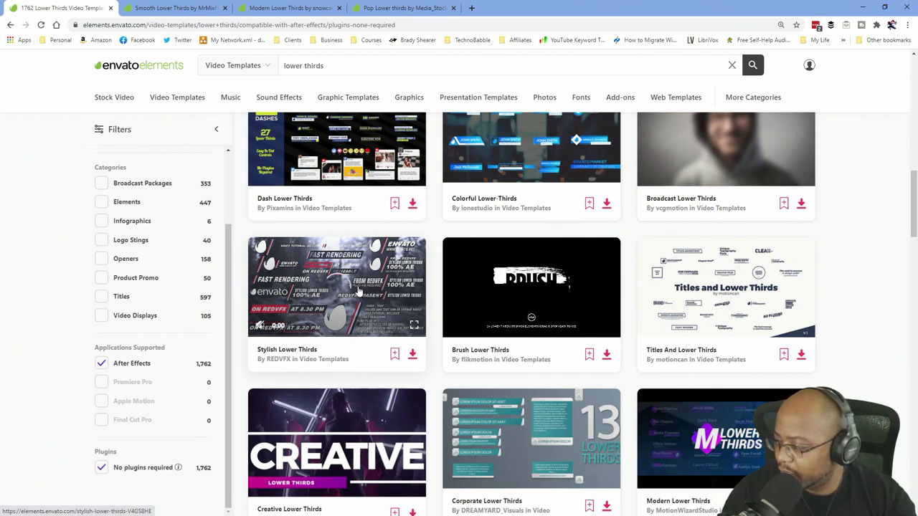
pyautogui.click(348, 293)
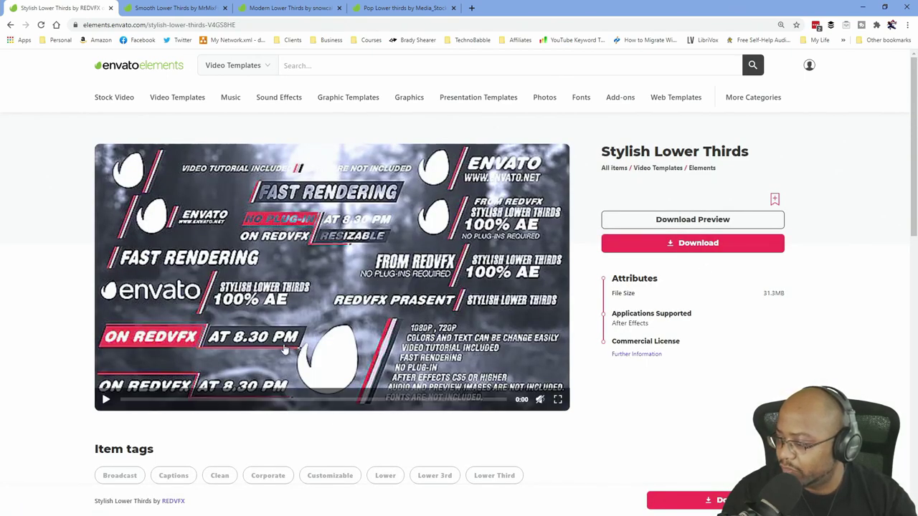
# Play and pause the Stylish Lower Thirds and Smooth Lower Thirds preview videos.
pyautogui.click(105, 401)
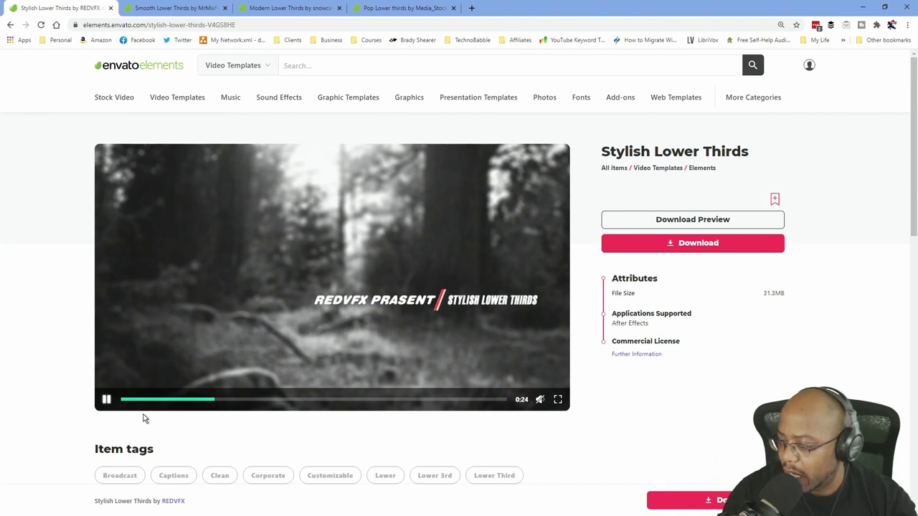
pyautogui.click(107, 400)
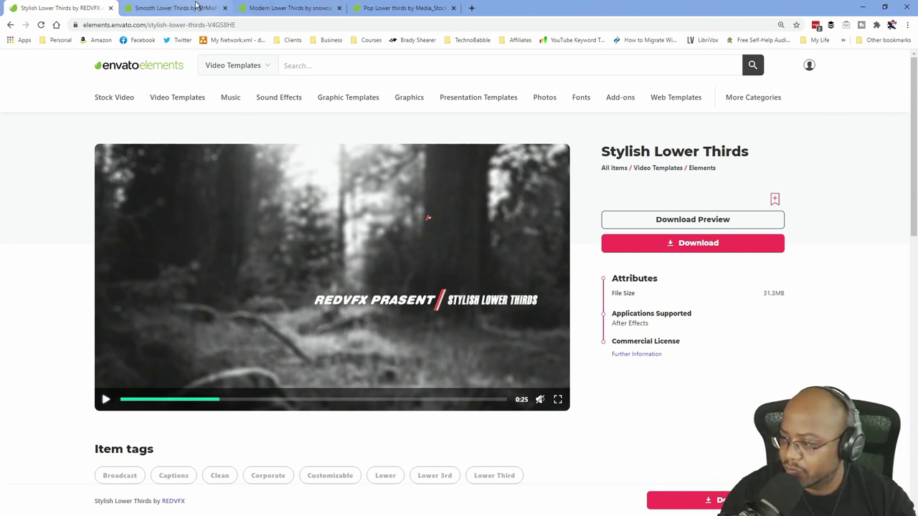
pyautogui.click(196, 7)
pyautogui.click(107, 402)
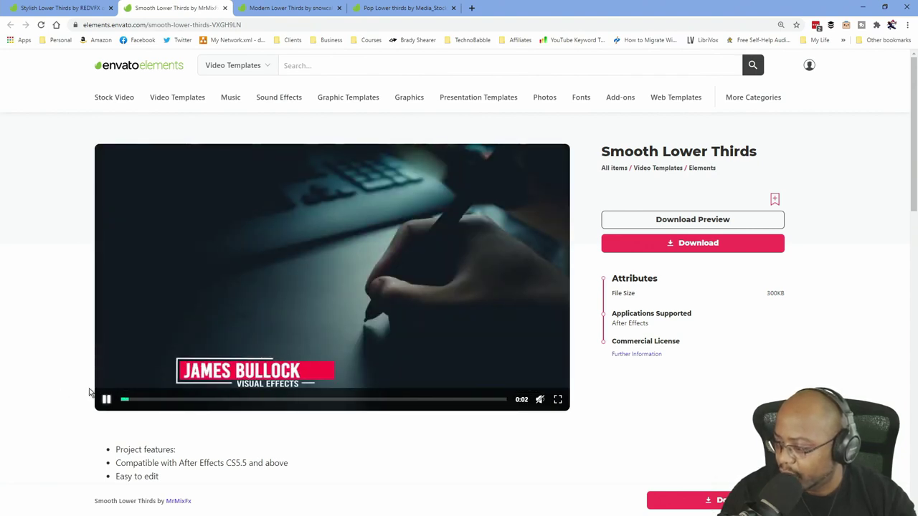
pyautogui.click(106, 400)
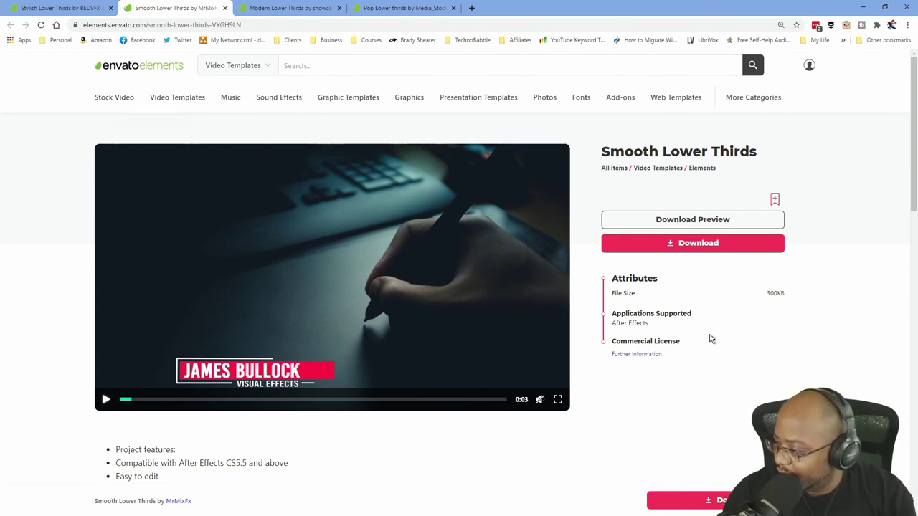
# Check Smooth Lower Thirds' feature list, highlighting the 'No plugins required' line.
pyautogui.scroll(-3, 710, 338)
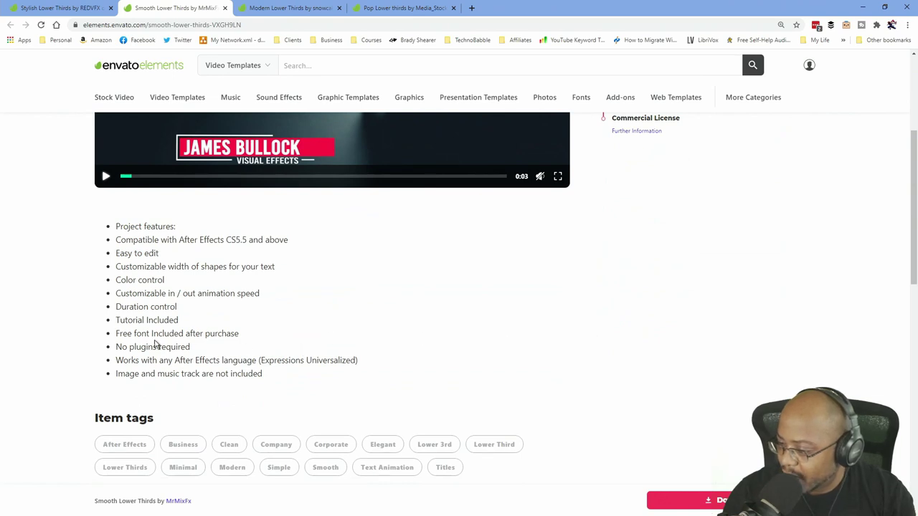
pyautogui.moveTo(192, 346); pyautogui.dragTo(116, 346)
pyautogui.scroll(3, 174, 343)
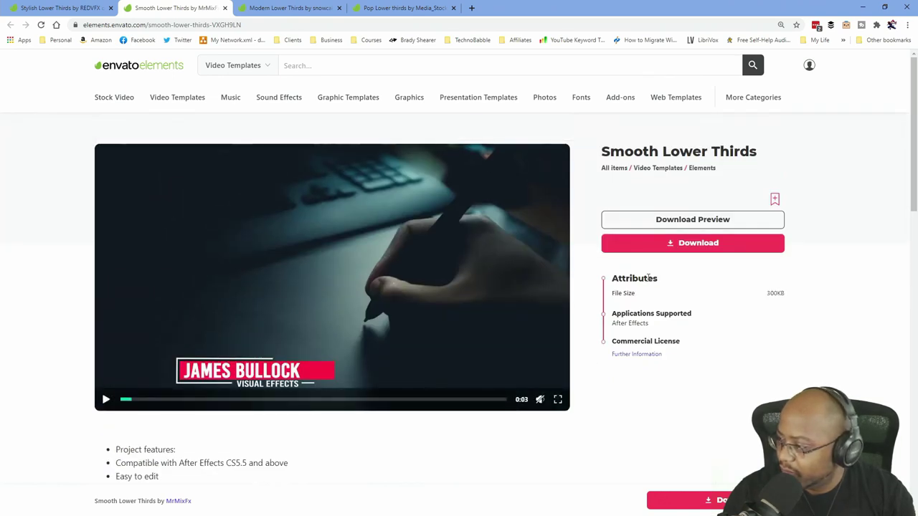
# Add Smooth Lower Thirds to a recent project and download it.
pyautogui.click(705, 245)
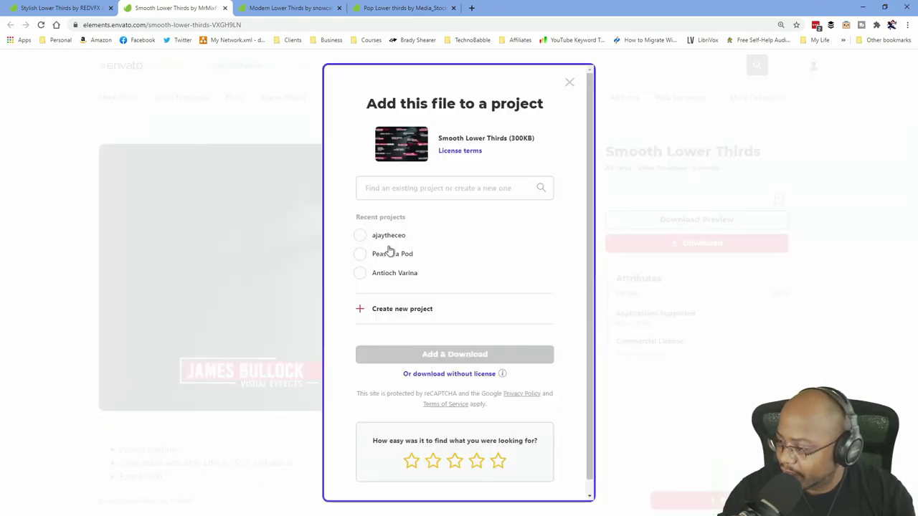
pyautogui.click(364, 276)
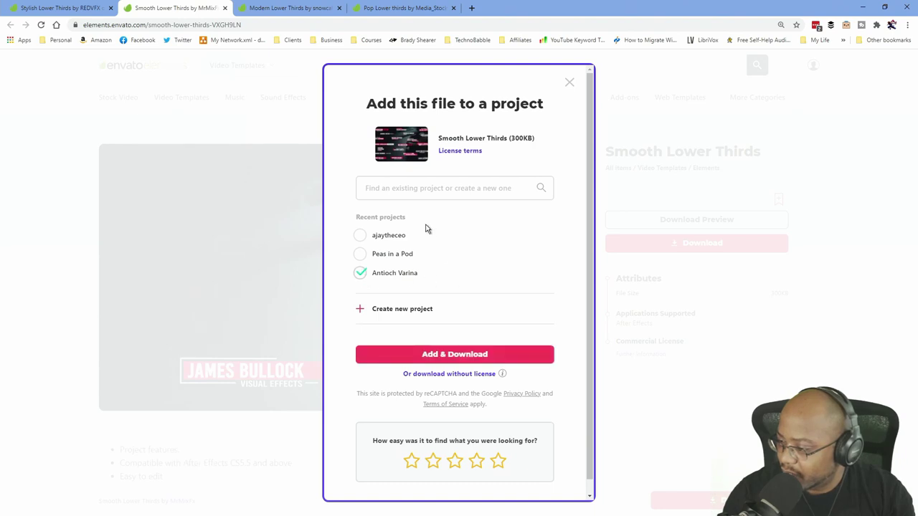
pyautogui.click(360, 236)
pyautogui.click(360, 274)
pyautogui.click(446, 354)
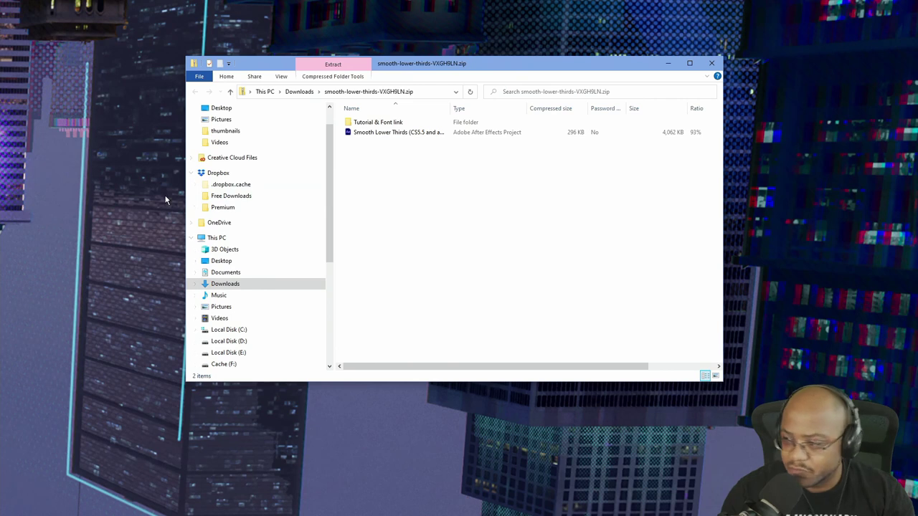
# Read Tutorial.txt from the Tutorial & Font link folder in Notepad, then close it.
pyautogui.doubleClick(371, 123)
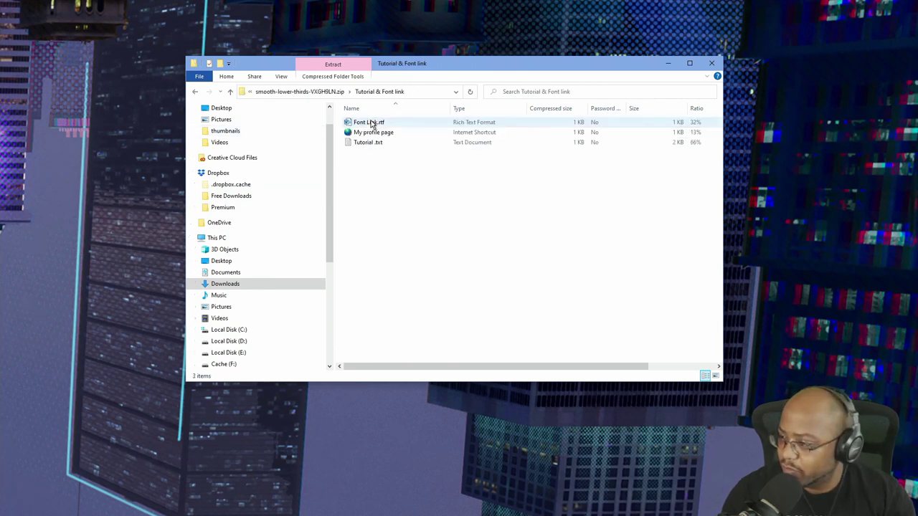
pyautogui.doubleClick(366, 144)
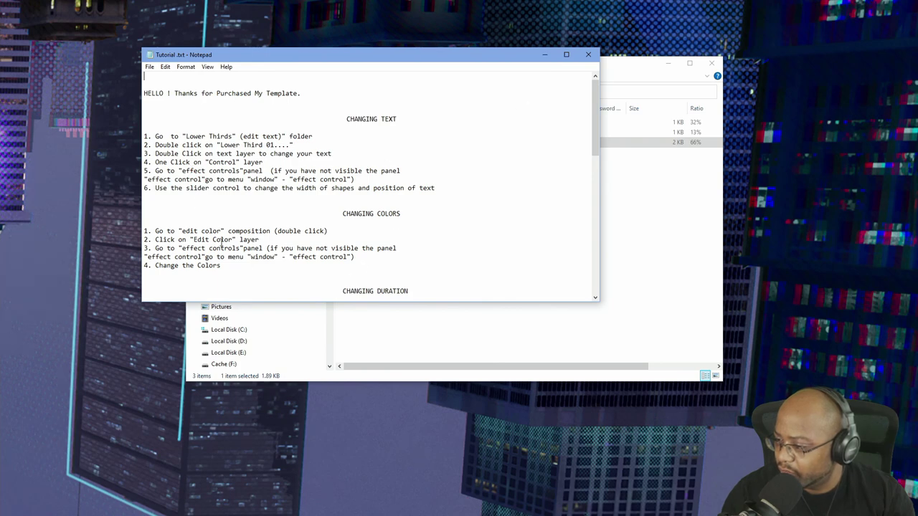
pyautogui.scroll(-2, 436, 219)
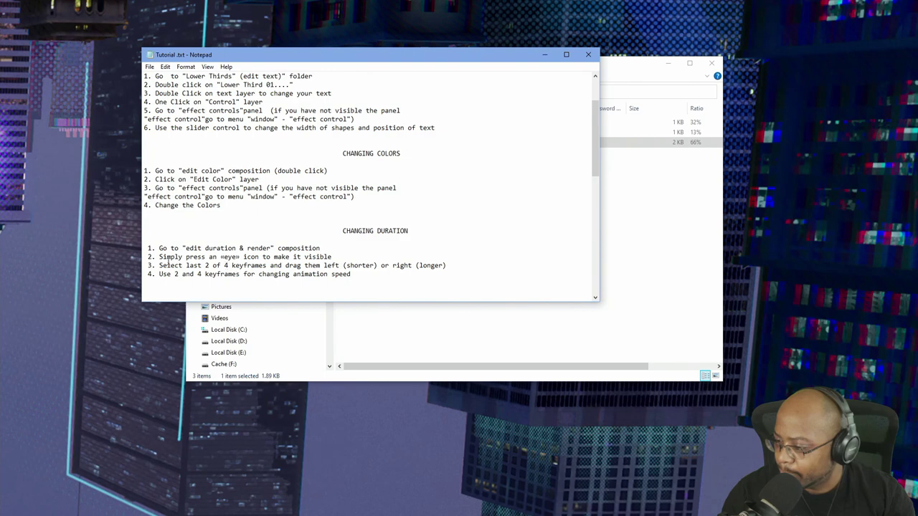
pyautogui.click(544, 55)
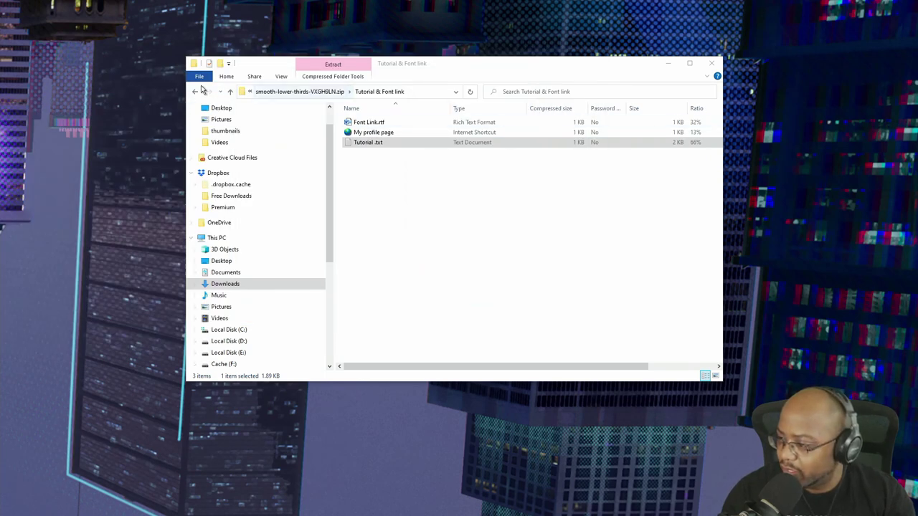
# Extract all files from the Smooth Lower Thirds zip.
pyautogui.click(195, 92)
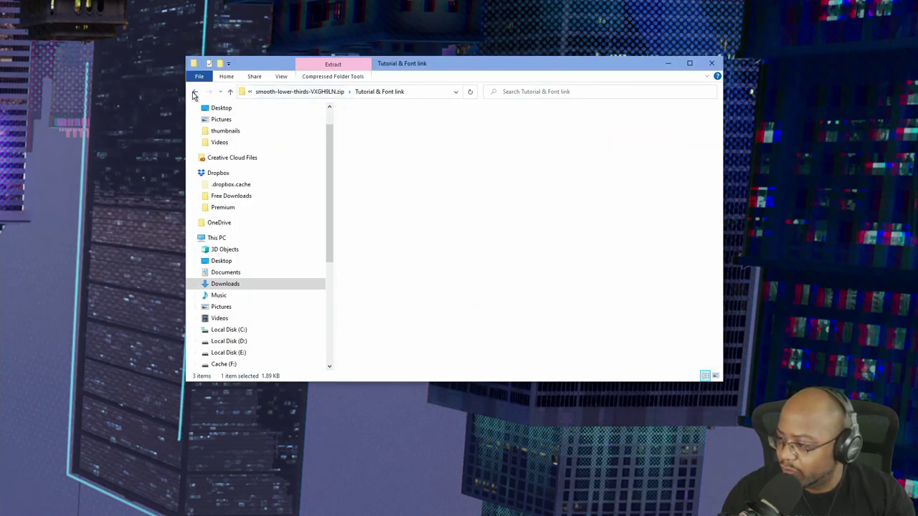
pyautogui.click(342, 77)
pyautogui.click(59, 150)
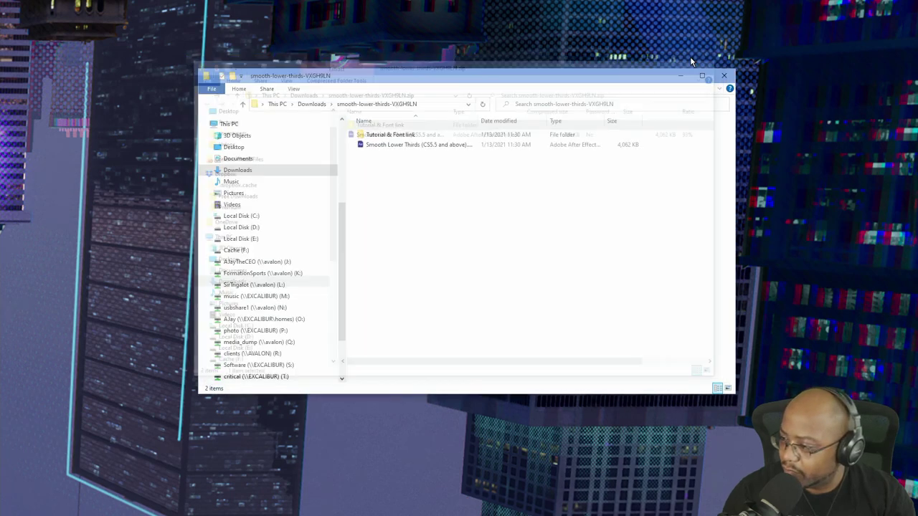
# Open the .aep project in After Effects, accept the version conversion, and maximize the window.
pyautogui.click(422, 145)
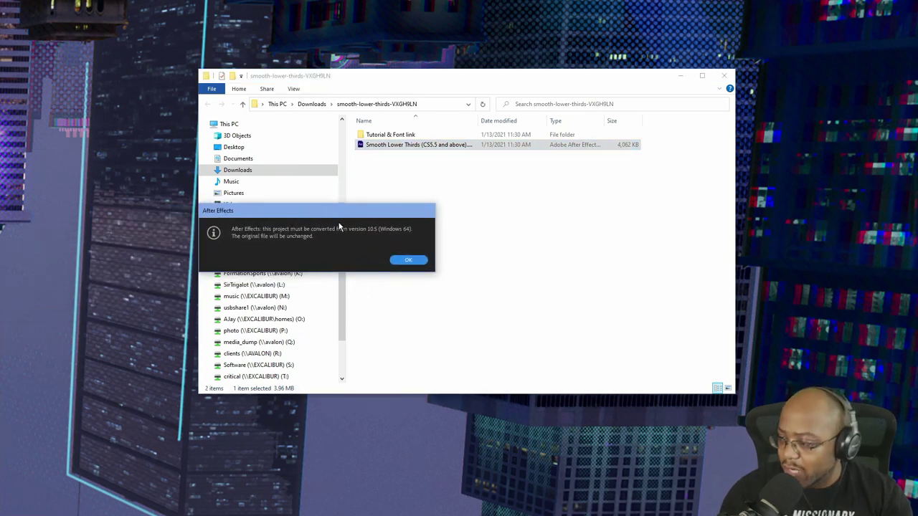
pyautogui.click(414, 263)
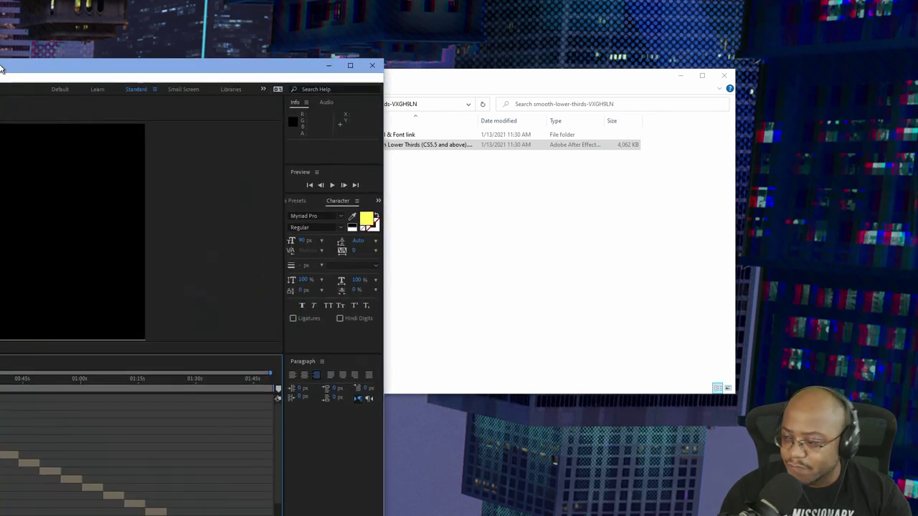
pyautogui.moveTo(0, 74); pyautogui.dragTo(450, 56)
pyautogui.doubleClick(450, 56)
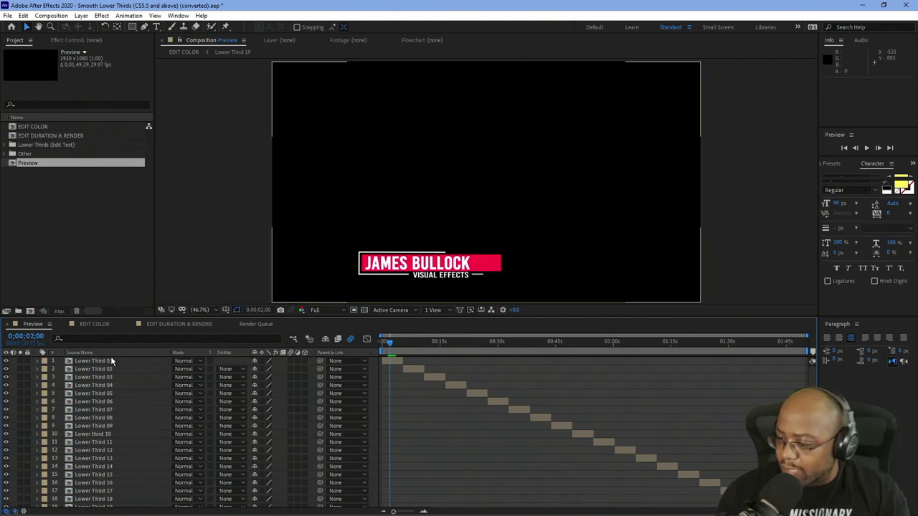
# Set the Composition panel preview resolution to Half.
pyautogui.scroll(-1, 113, 361)
pyautogui.scroll(1, 120, 360)
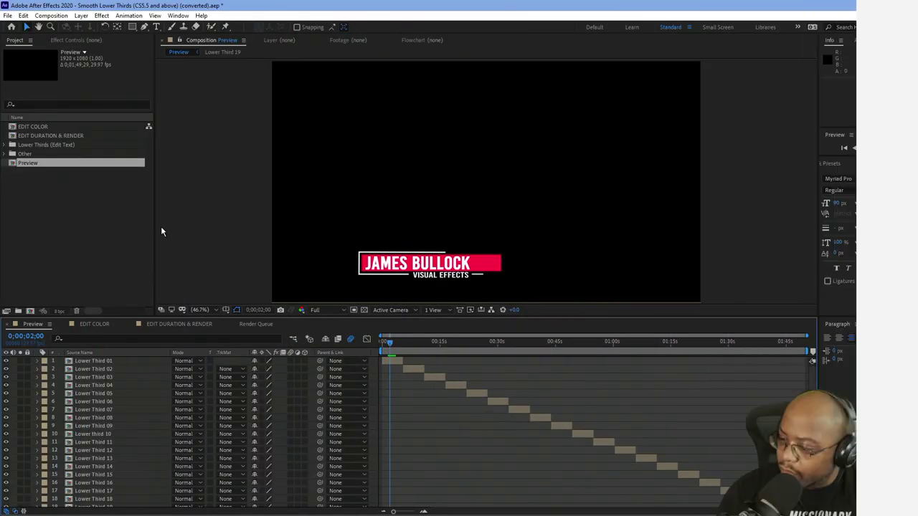
pyautogui.click(344, 313)
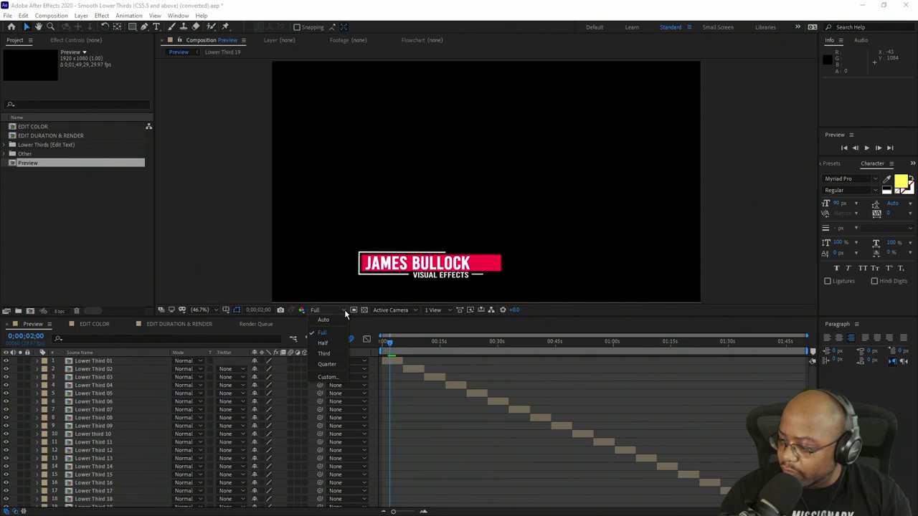
pyautogui.click(331, 327)
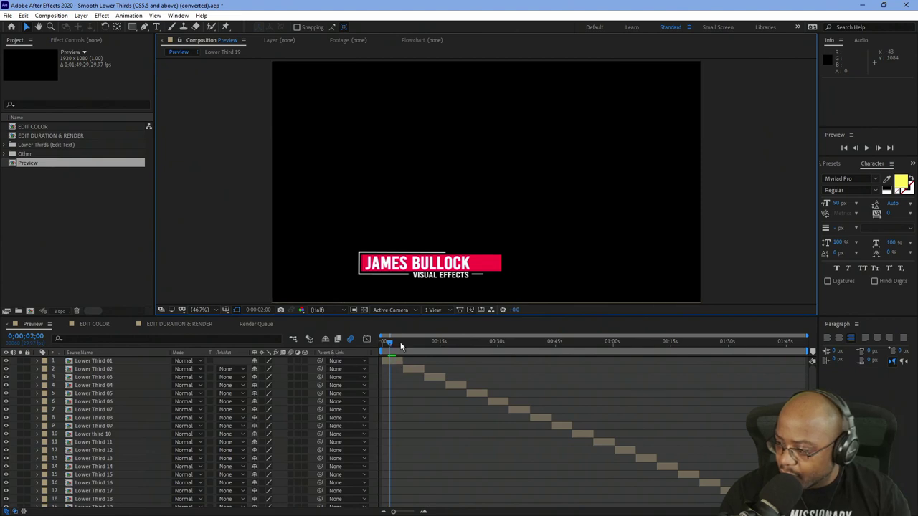
# Scrub the Preview timeline through the first and second lower thirds.
pyautogui.click(408, 345)
pyautogui.moveTo(407, 345); pyautogui.dragTo(390, 354)
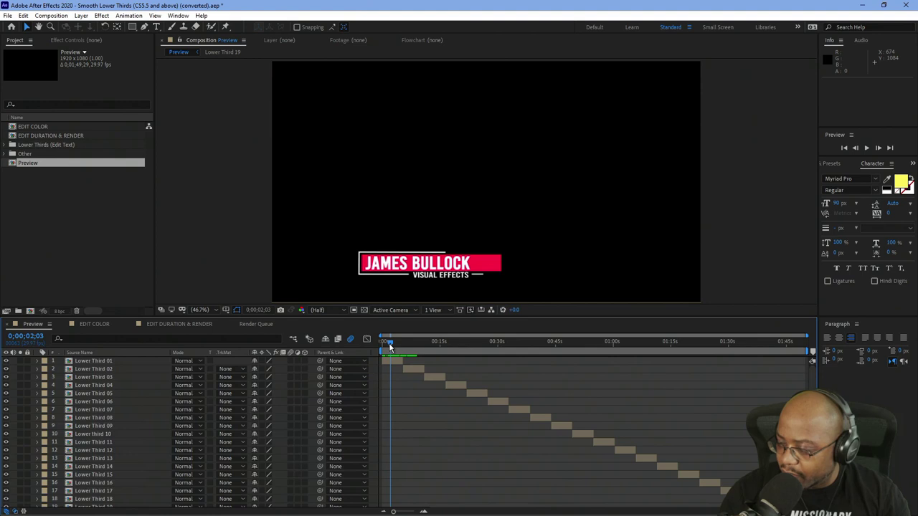
pyautogui.moveTo(388, 343); pyautogui.dragTo(435, 350)
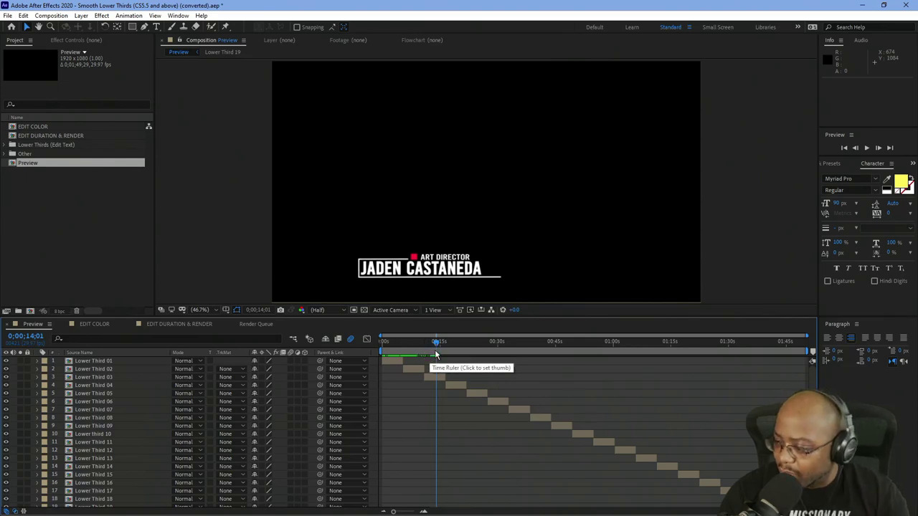
# Open the Lower Third 04 and Lower Third 01 precomps as timeline tabs.
pyautogui.moveTo(436, 342); pyautogui.dragTo(452, 350)
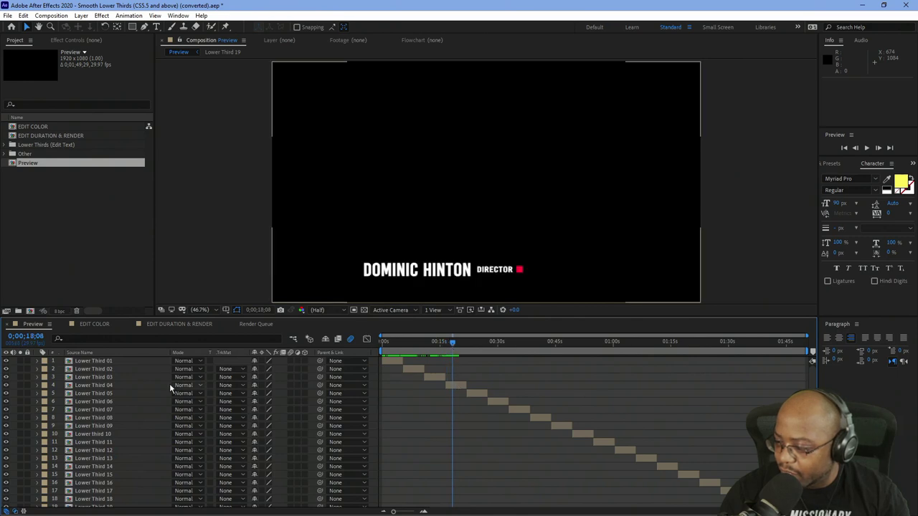
pyautogui.click(111, 388)
pyautogui.doubleClick(107, 387)
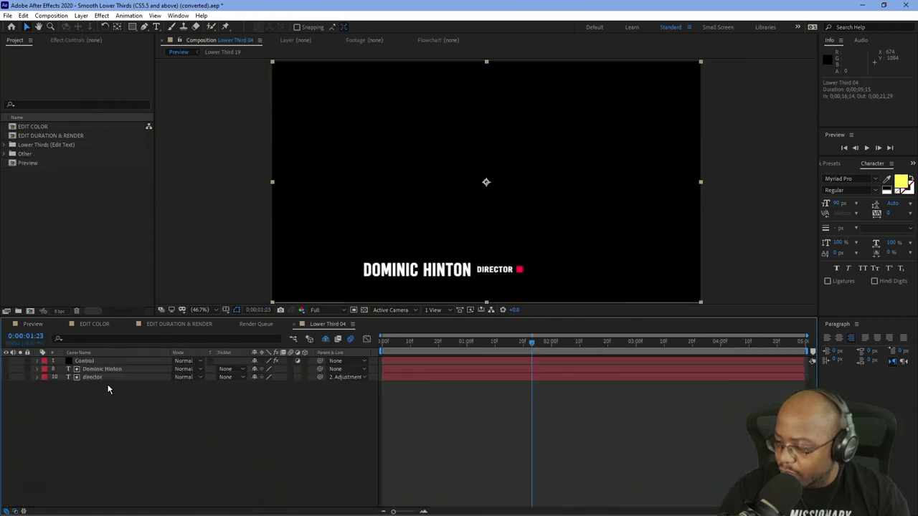
pyautogui.click(36, 324)
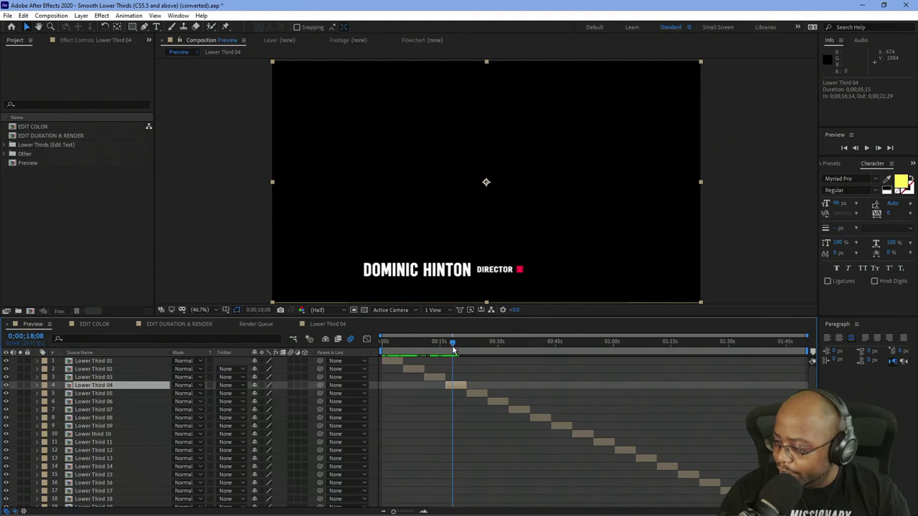
pyautogui.doubleClick(97, 361)
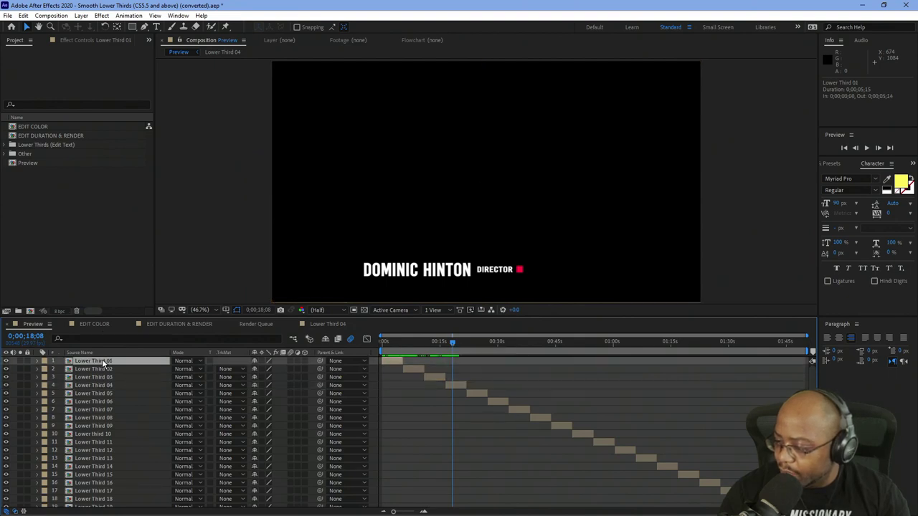
pyautogui.click(33, 324)
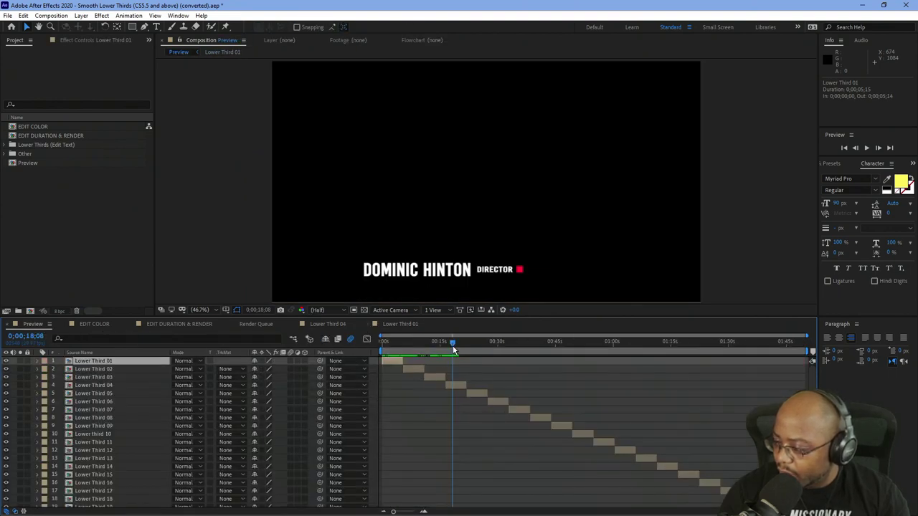
# Open the Lower Third 06 precomp and scrub Preview ahead to later lower thirds.
pyautogui.moveTo(453, 345); pyautogui.dragTo(497, 358)
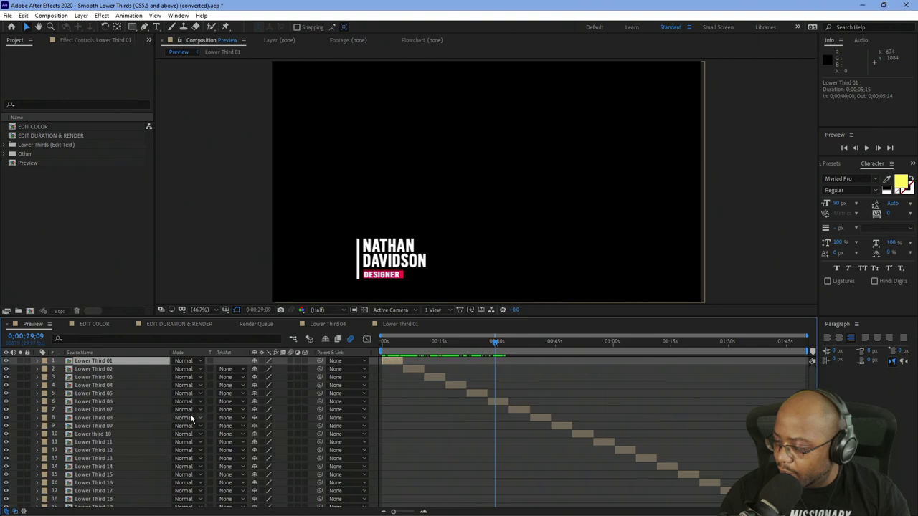
pyautogui.click(90, 402)
pyautogui.doubleClick(92, 402)
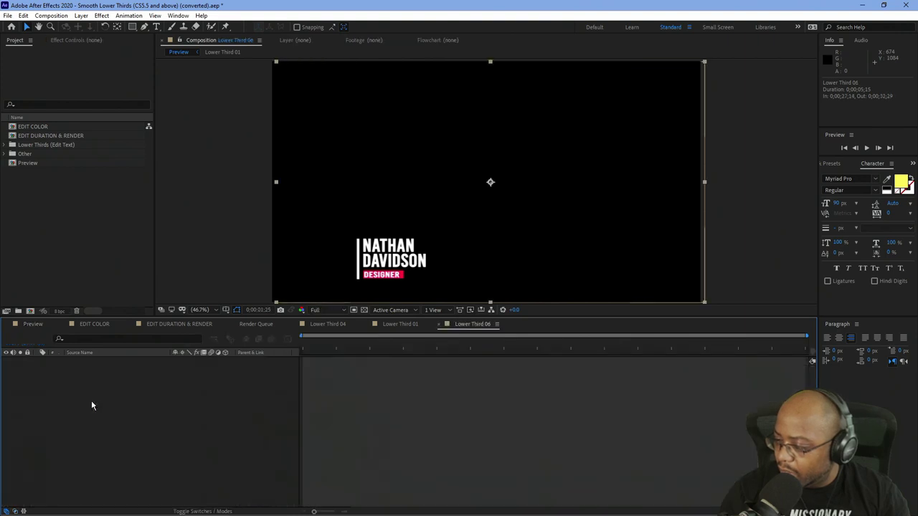
pyautogui.click(36, 326)
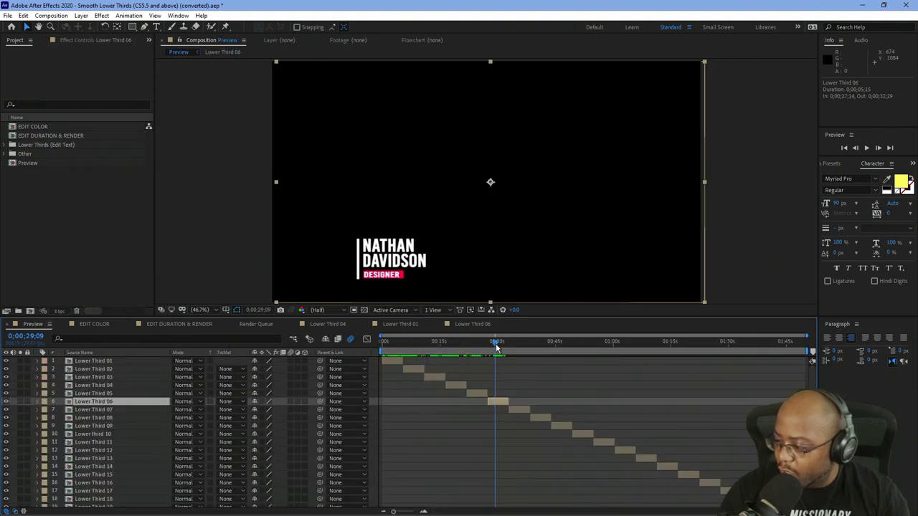
pyautogui.moveTo(496, 348); pyautogui.dragTo(666, 376)
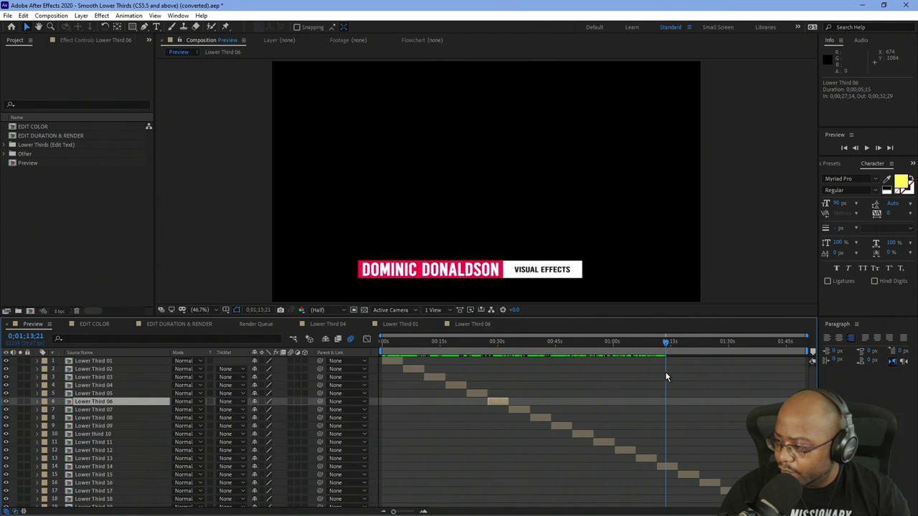
# Open the Lower Third 14 precomp and scrub Preview to the production designer lower third.
pyautogui.click(120, 468)
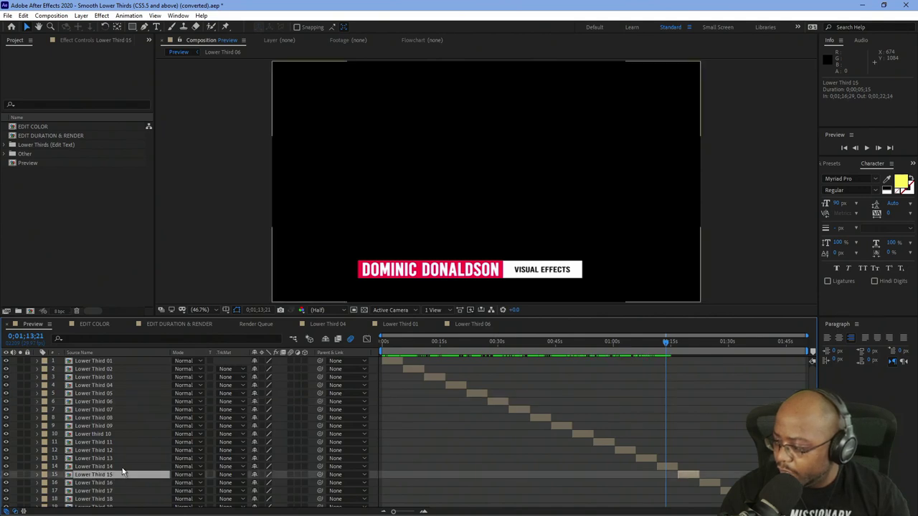
pyautogui.doubleClick(112, 469)
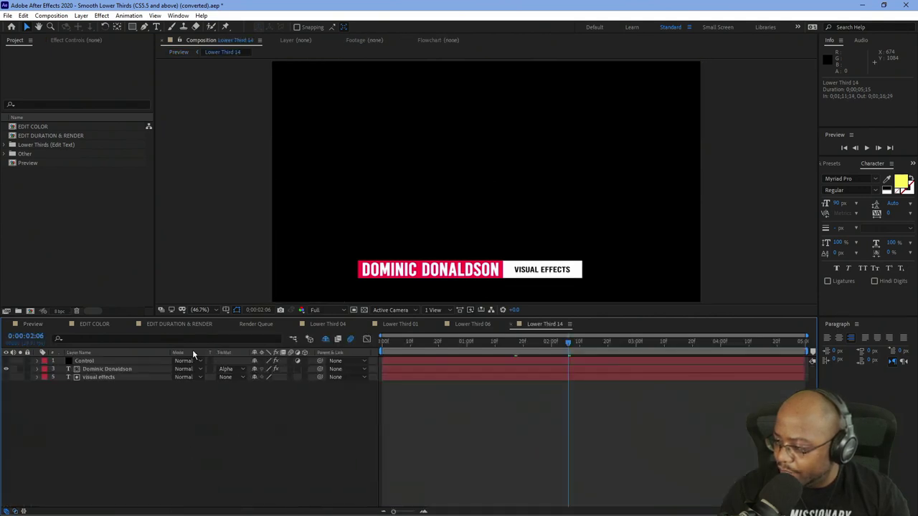
pyautogui.click(33, 323)
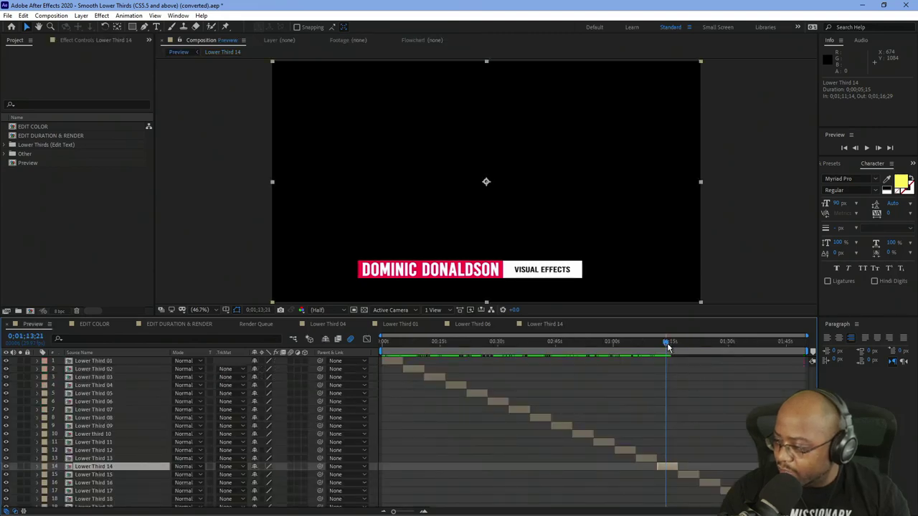
pyautogui.moveTo(668, 347); pyautogui.dragTo(692, 346)
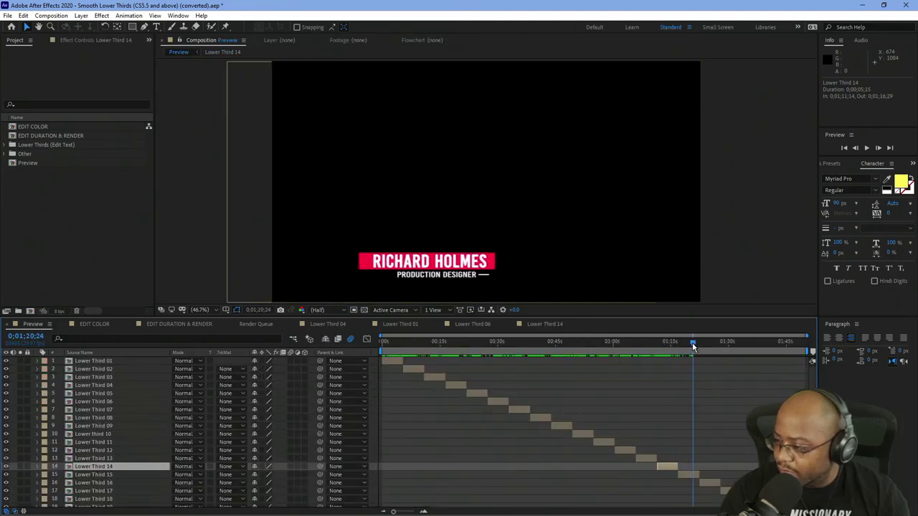
pyautogui.press('pagedown')
pyautogui.press('pagedown')
pyautogui.press('pagedown')
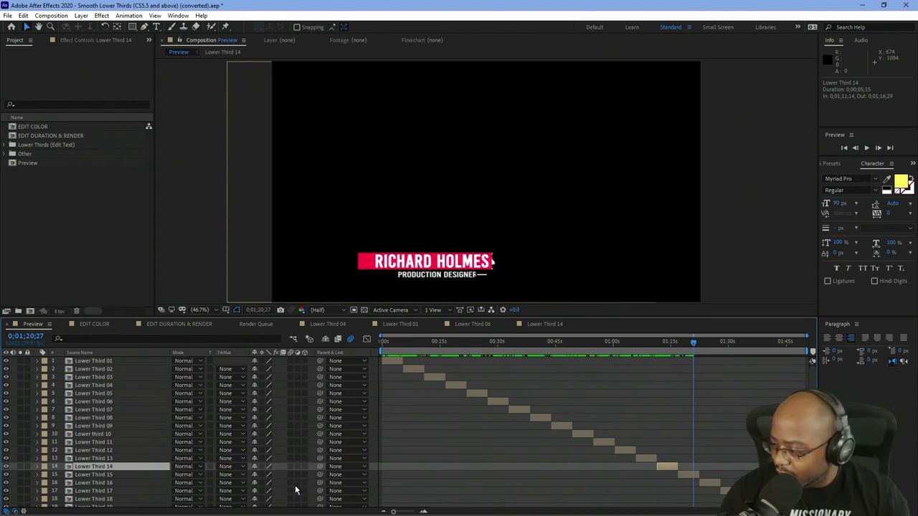
# Open the Lower Third 15 precomp and scrub Preview to its 0;01;49;28 end.
pyautogui.click(114, 474)
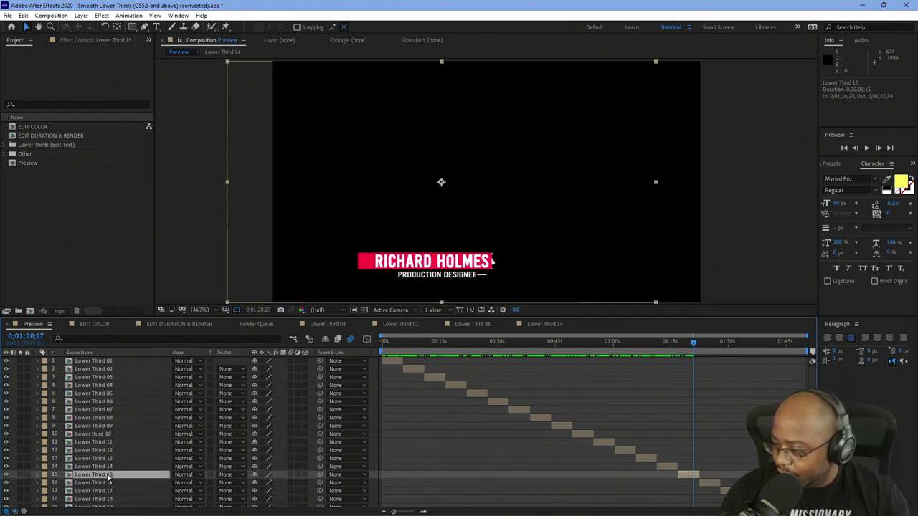
pyautogui.doubleClick(107, 473)
pyautogui.click(32, 323)
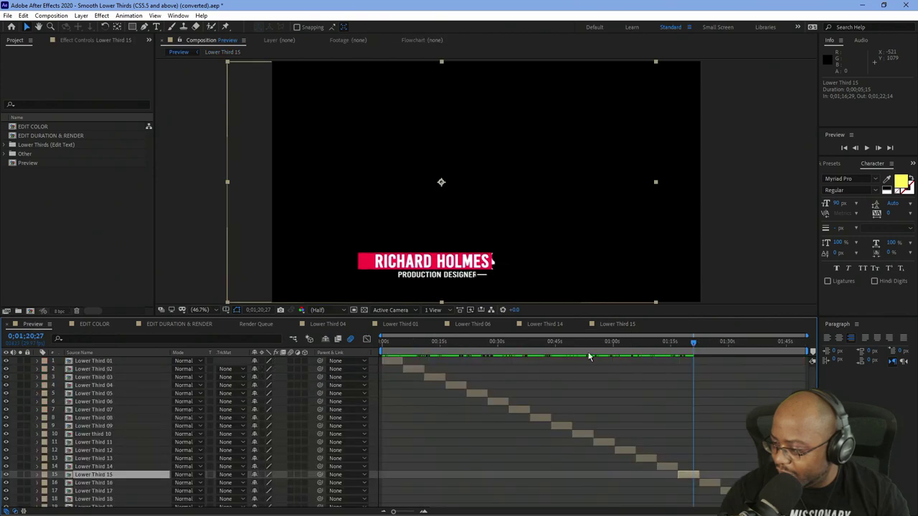
pyautogui.moveTo(694, 342); pyautogui.dragTo(812, 363)
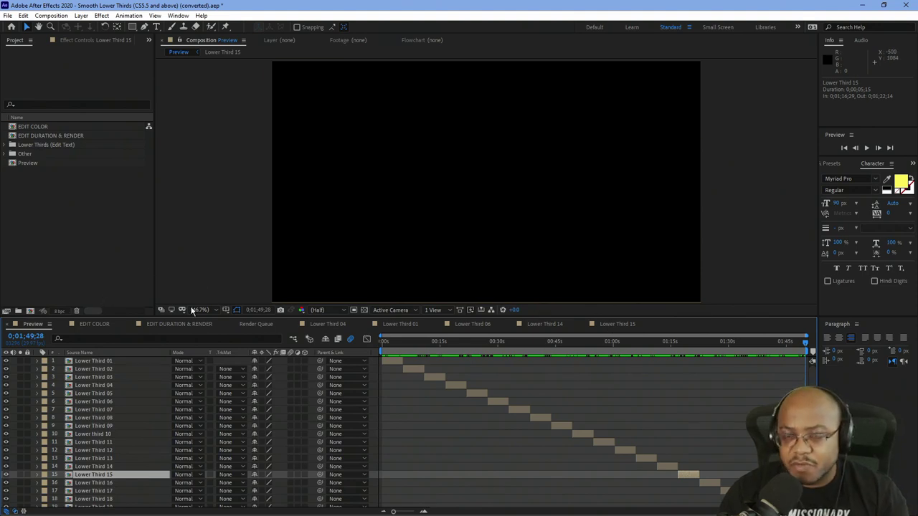
# In Lower Third 15, replace the name text layer with the presenter's full name.
pyautogui.click(628, 323)
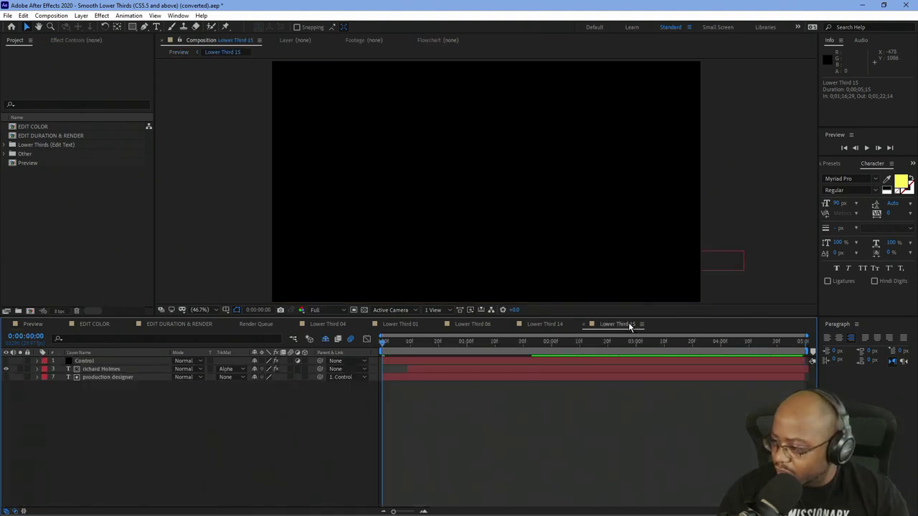
pyautogui.moveTo(449, 341); pyautogui.dragTo(534, 348)
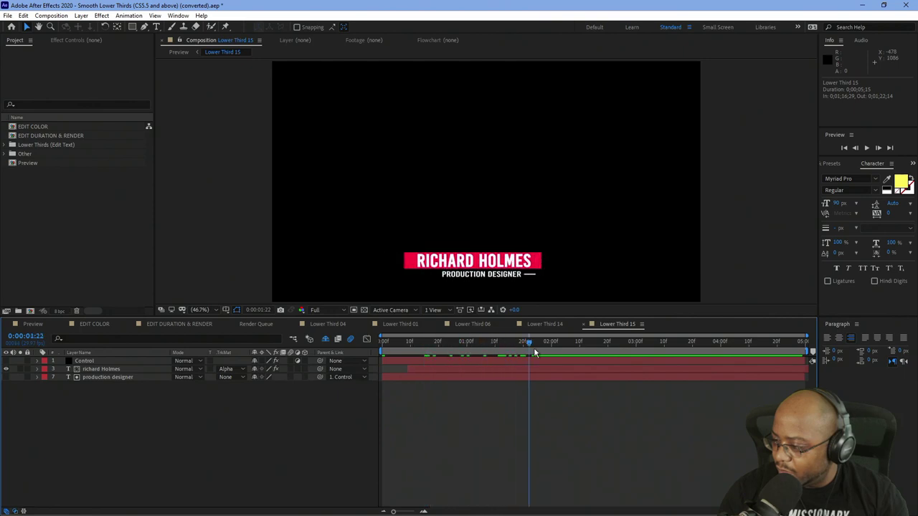
pyautogui.click(118, 369)
pyautogui.hotkey('ctrl', 't')
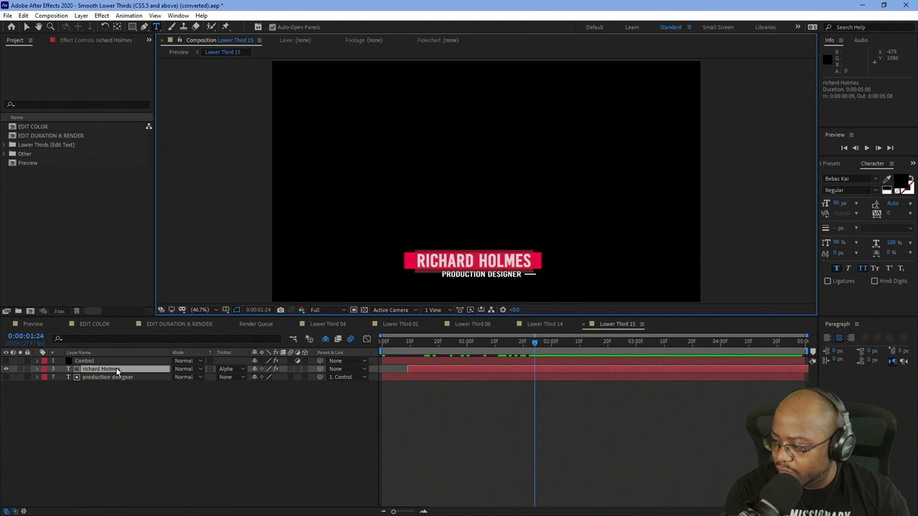
pyautogui.write('AJ')
pyautogui.press('Return')
pyautogui.write('ay Holmes')
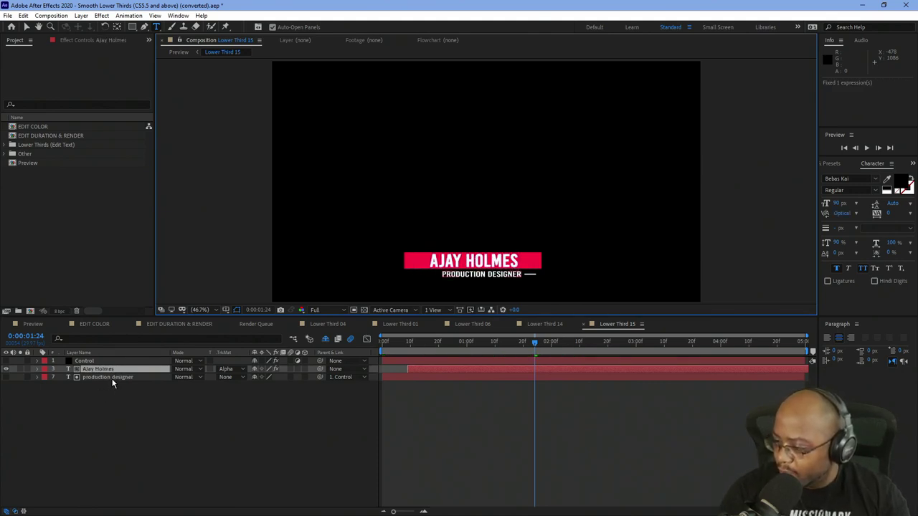
# Replace the production designer subtitle with the presenter's social handle.
pyautogui.click(112, 380)
pyautogui.write('ajaythe')
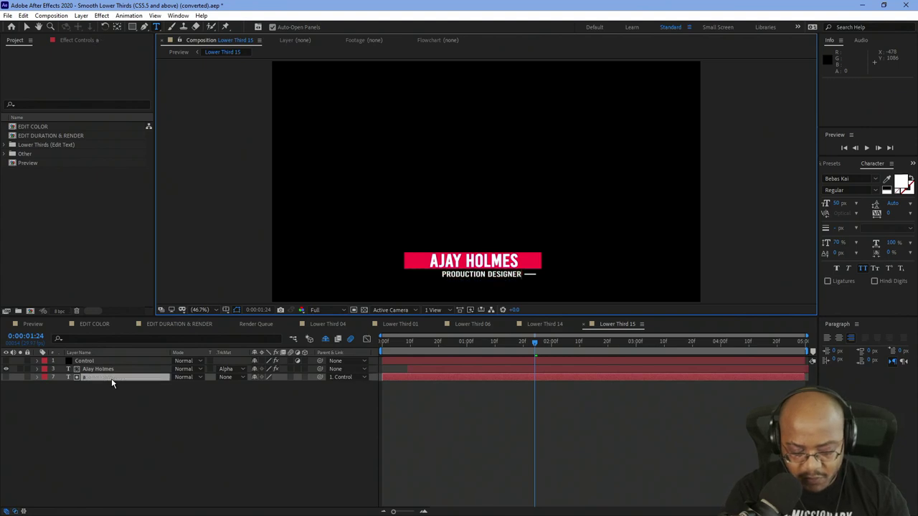
pyautogui.write('ceo')
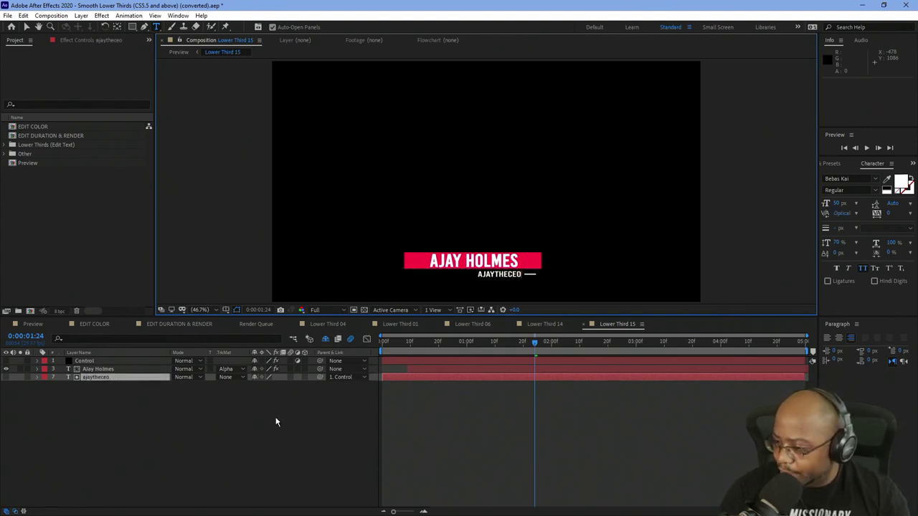
pyautogui.click(534, 326)
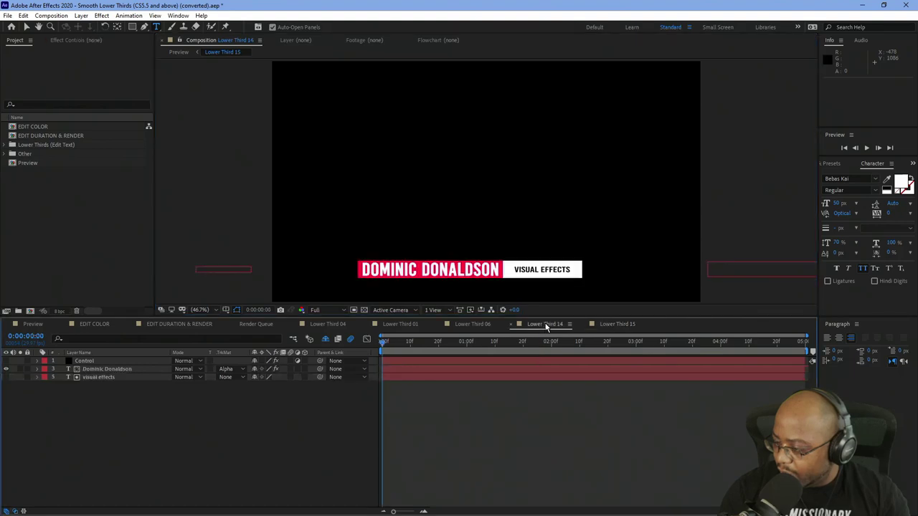
# At 0:00:01:18, replace Lower Third 14's name line with the pastor's full name.
pyautogui.click(470, 342)
pyautogui.moveTo(471, 342); pyautogui.dragTo(517, 340)
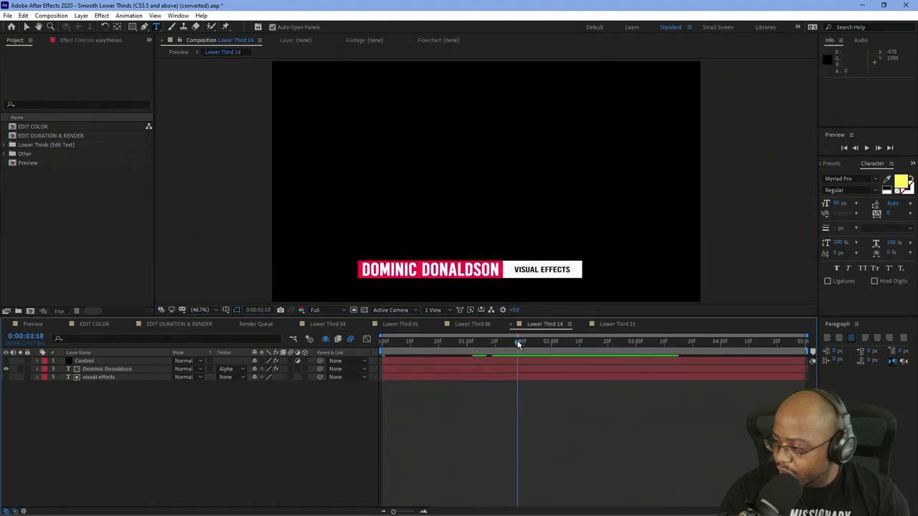
pyautogui.click(117, 370)
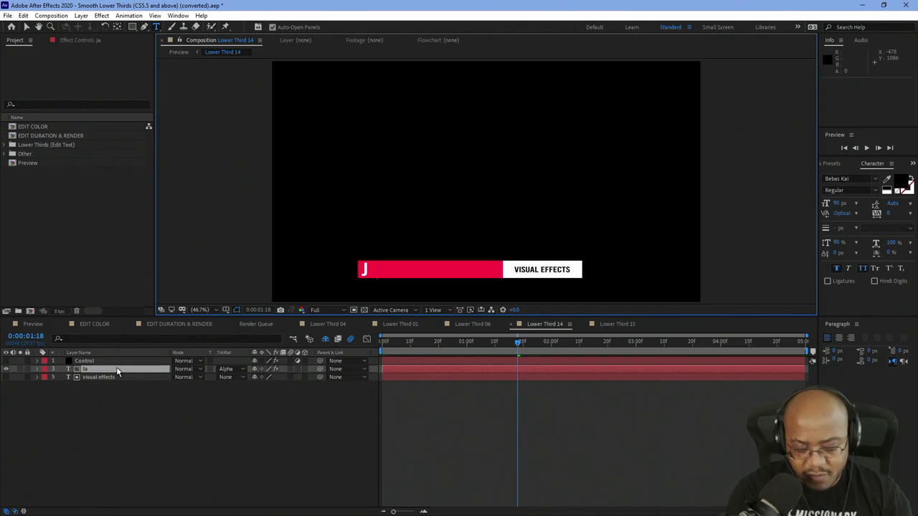
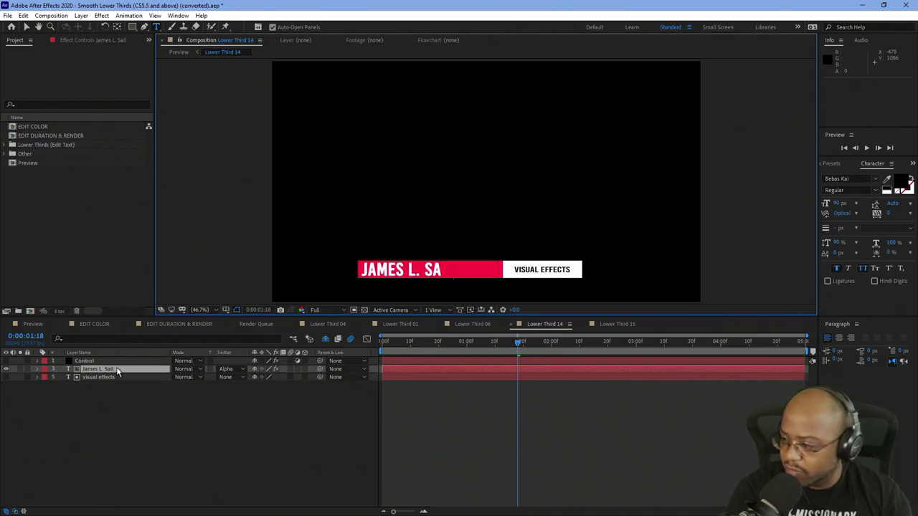
# Prefix the name with the Rev Dr title and strip all periods from the line.
pyautogui.press('Home')
pyautogui.write('Rev. ')
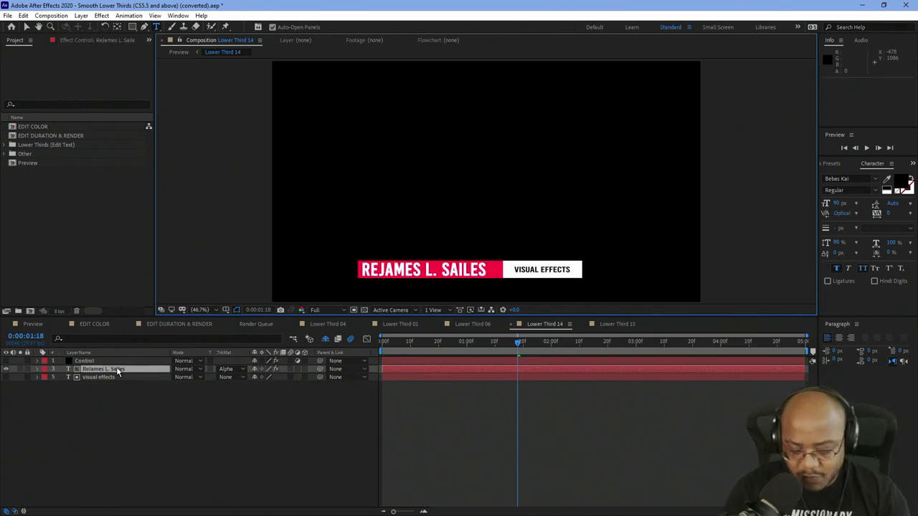
pyautogui.write('Dr. J')
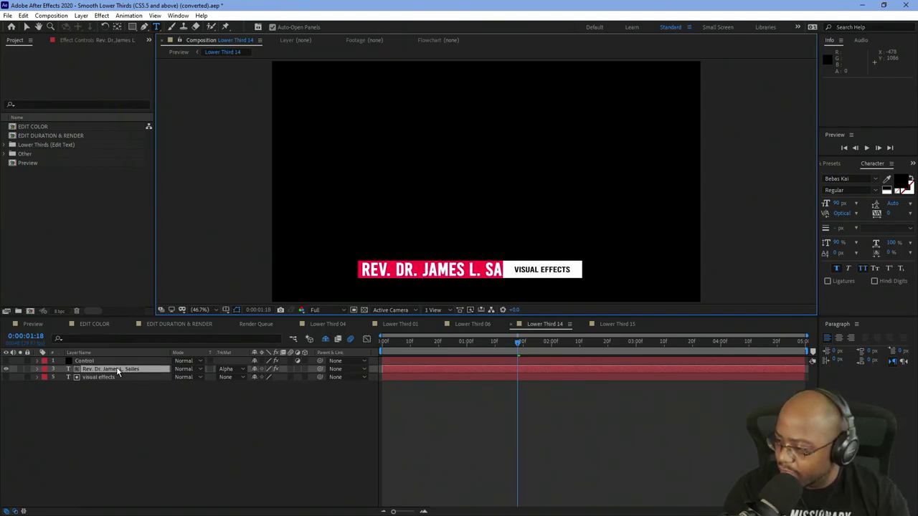
pyautogui.press('BackSpace')
pyautogui.press('Left')
pyautogui.press('Left')
pyautogui.press('Left')
pyautogui.press('BackSpace')
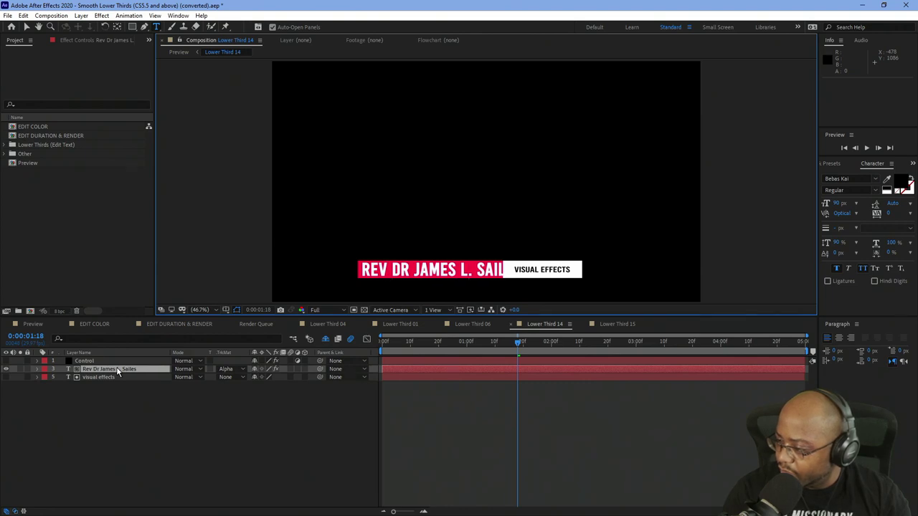
pyautogui.press('BackSpace')
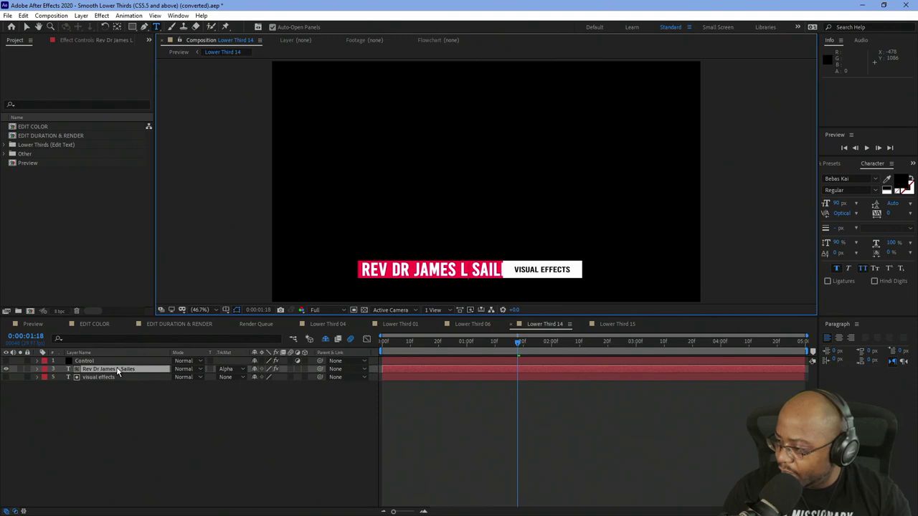
pyautogui.click(476, 324)
# At 0:00:01:25, retype Lower Third 06's first-name and surname layers with the pastor's names.
pyautogui.moveTo(434, 350); pyautogui.dragTo(539, 355)
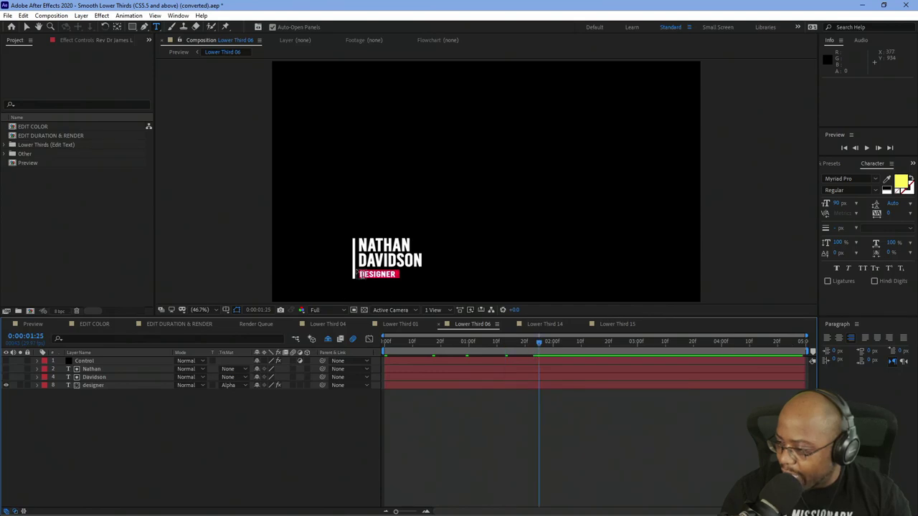
pyautogui.click(98, 368)
pyautogui.doubleClick(98, 368)
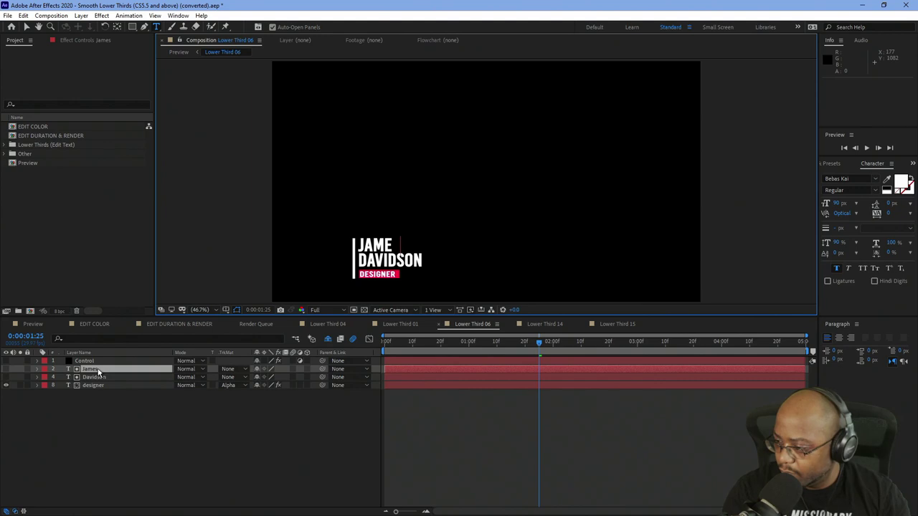
pyautogui.click(107, 377)
pyautogui.doubleClick(108, 378)
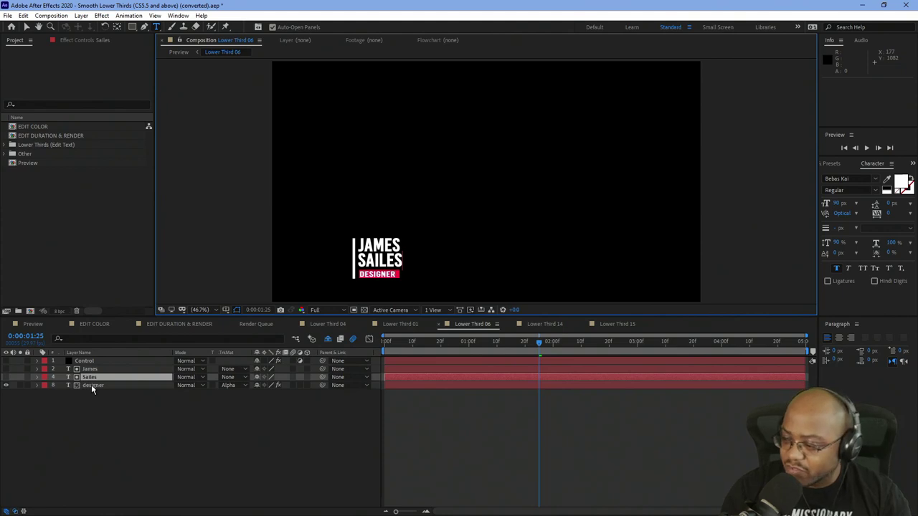
# Change Lower Third 06's job-title layer to 'pastor'.
pyautogui.click(91, 385)
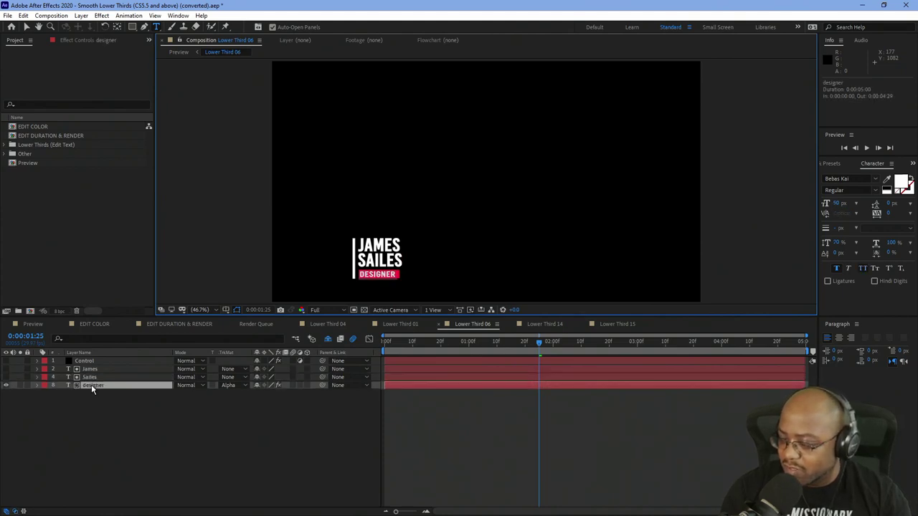
pyautogui.doubleClick(91, 385)
pyautogui.write('pastor')
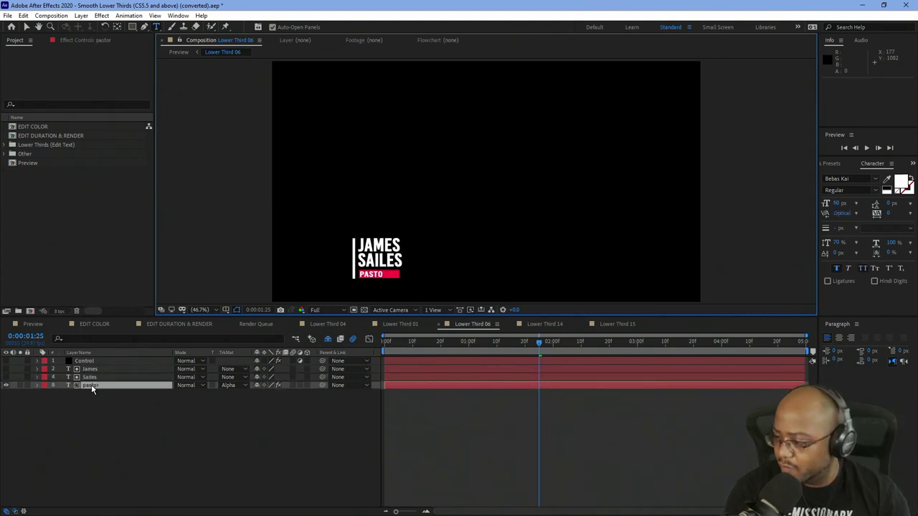
pyautogui.press('Return')
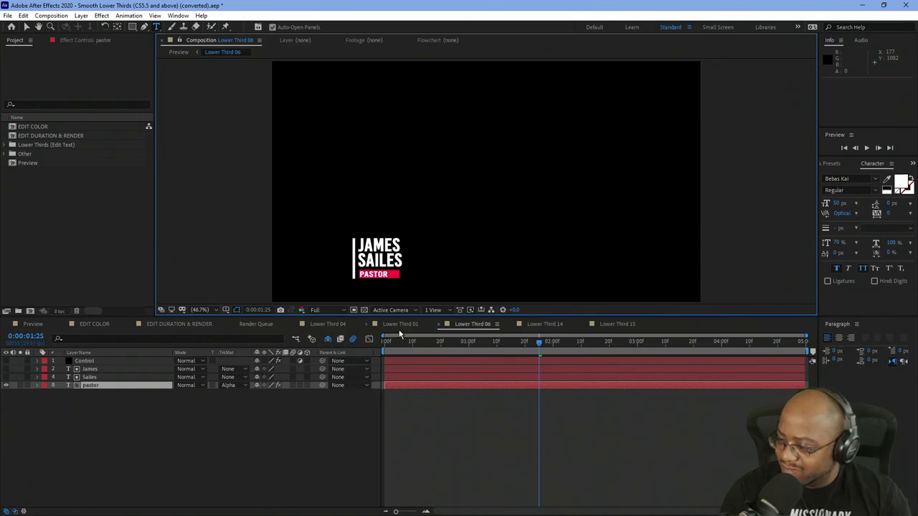
pyautogui.click(401, 327)
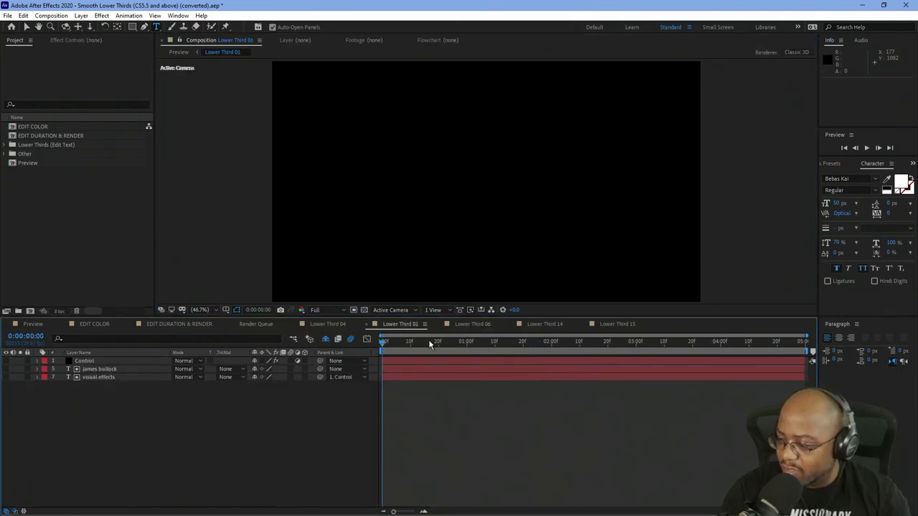
# At 0:00:01:16, retype Lower Third 01's name line with the pastor's name.
pyautogui.moveTo(443, 345); pyautogui.dragTo(515, 355)
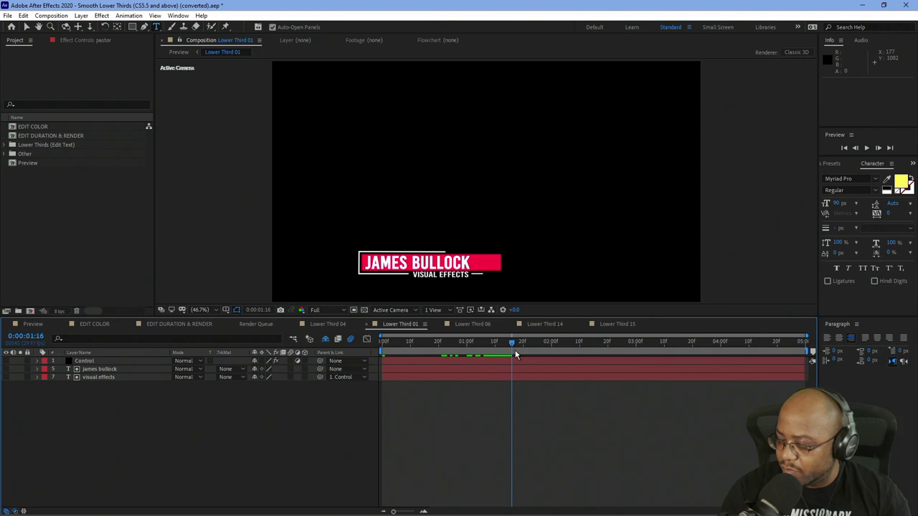
pyautogui.click(106, 369)
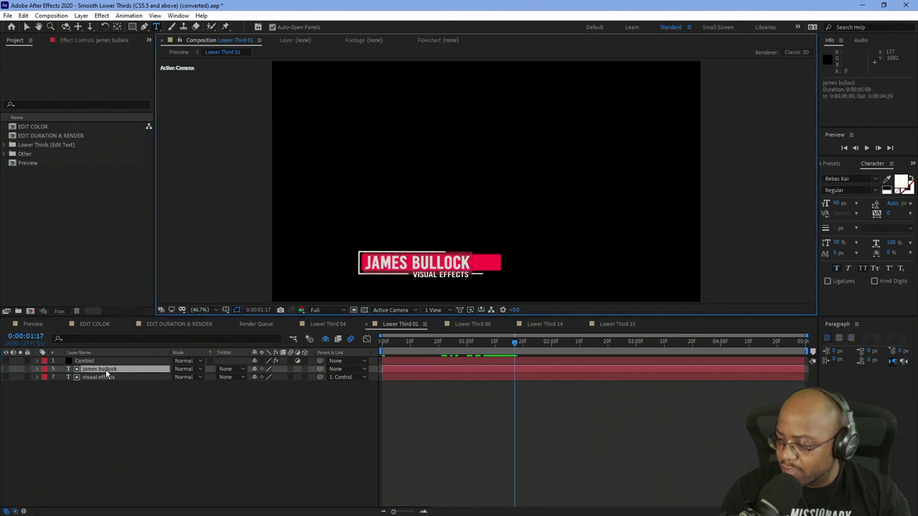
pyautogui.doubleClick(106, 369)
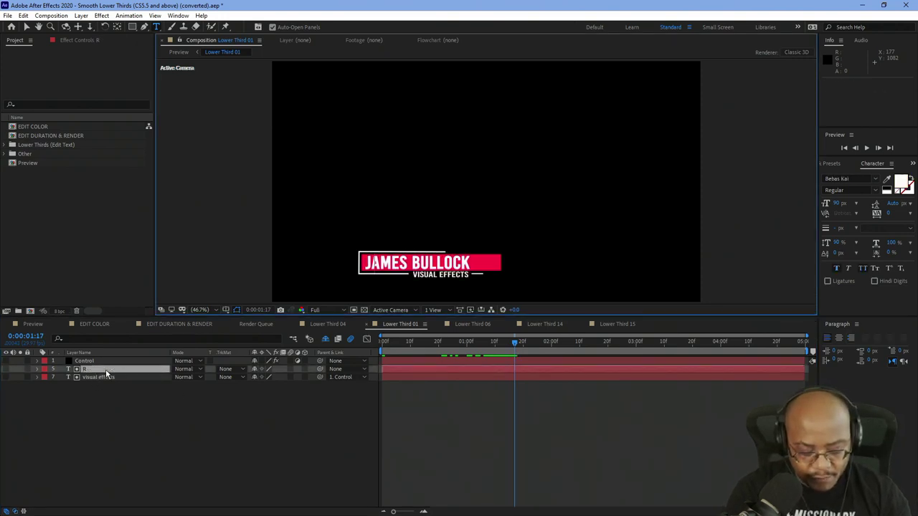
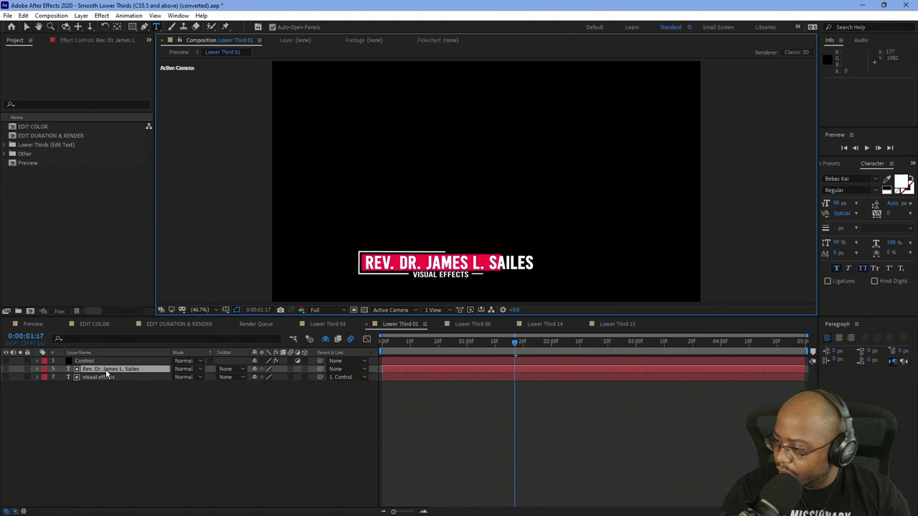
pyautogui.press('Home')
pyautogui.press('Delete')
pyautogui.press('Delete')
pyautogui.press('Delete')
pyautogui.press('Delete')
pyautogui.press('Delete')
pyautogui.press('Delete')
pyautogui.press('Delete')
pyautogui.press('Delete')
pyautogui.press('Delete')
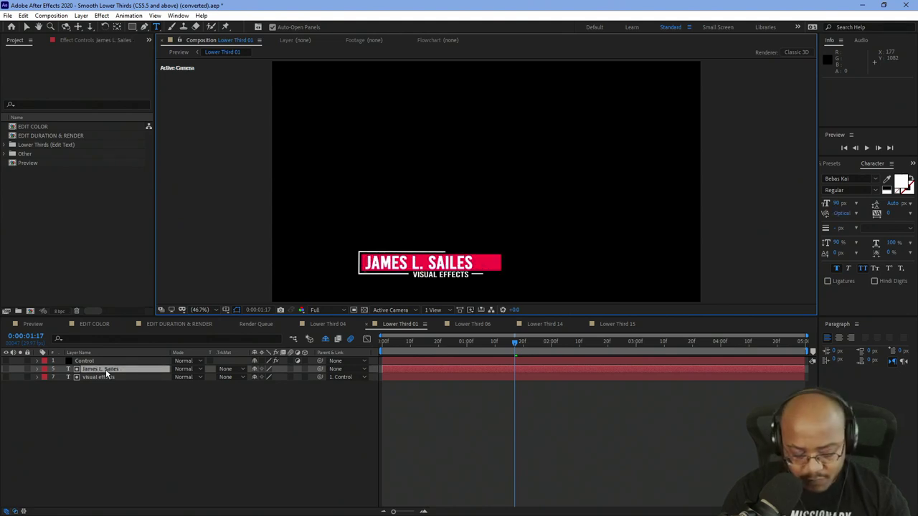
pyautogui.write('Rev Dr')
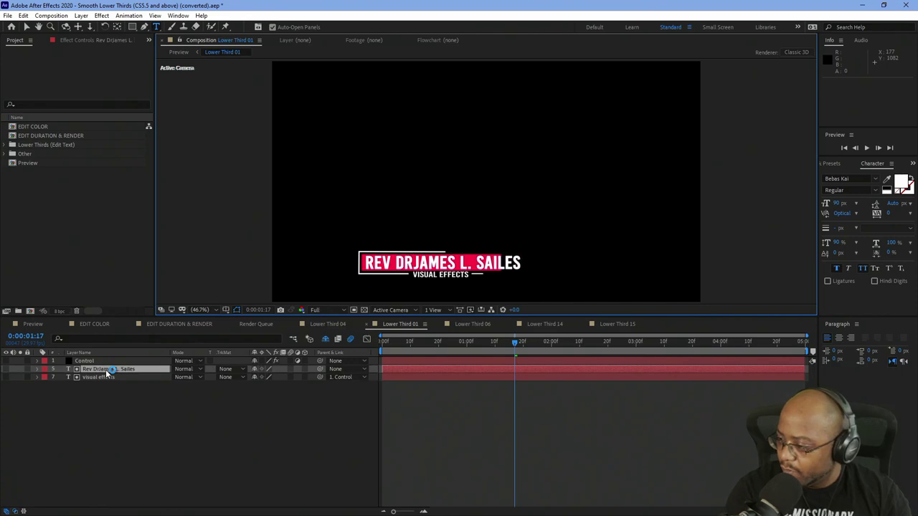
pyautogui.press('BackSpace')
pyautogui.press('BackSpace')
pyautogui.press('BackSpace')
pyautogui.press('BackSpace')
pyautogui.press('BackSpace')
pyautogui.press('BackSpace')
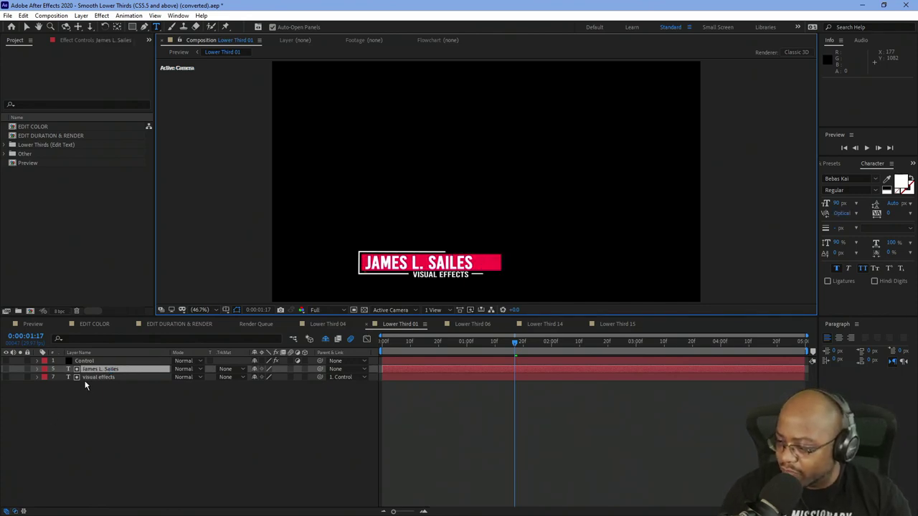
# Replace the VISUAL EFFECTS subtitle with 'ANTIOCHVarina'.
pyautogui.click(96, 377)
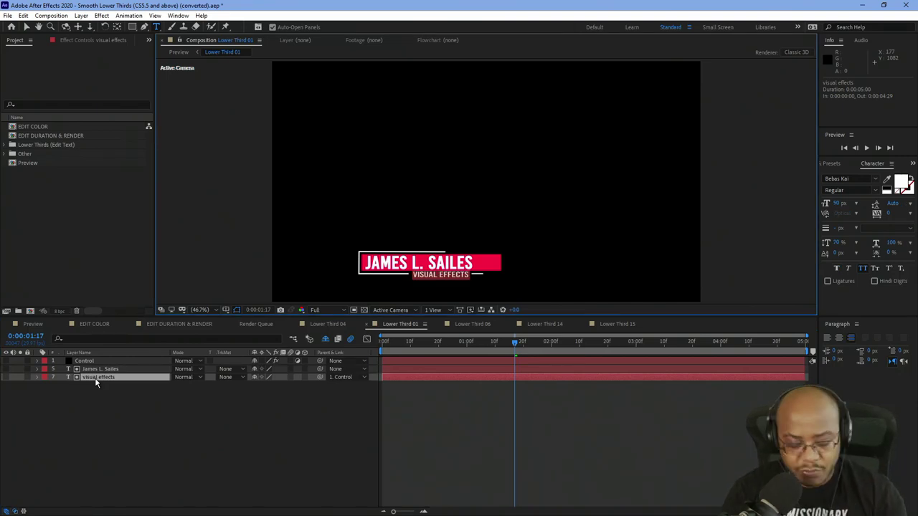
pyautogui.doubleClick(96, 380)
pyautogui.write('ANTIOCH')
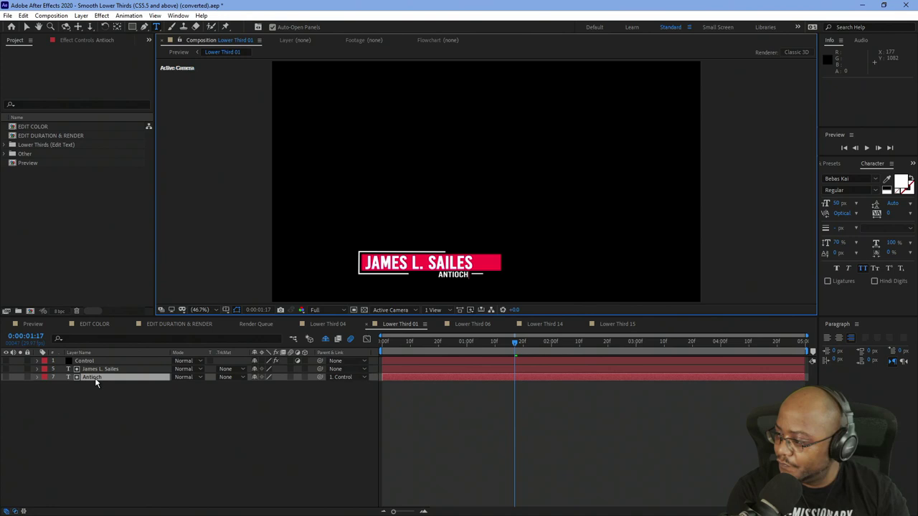
pyautogui.write('Varina')
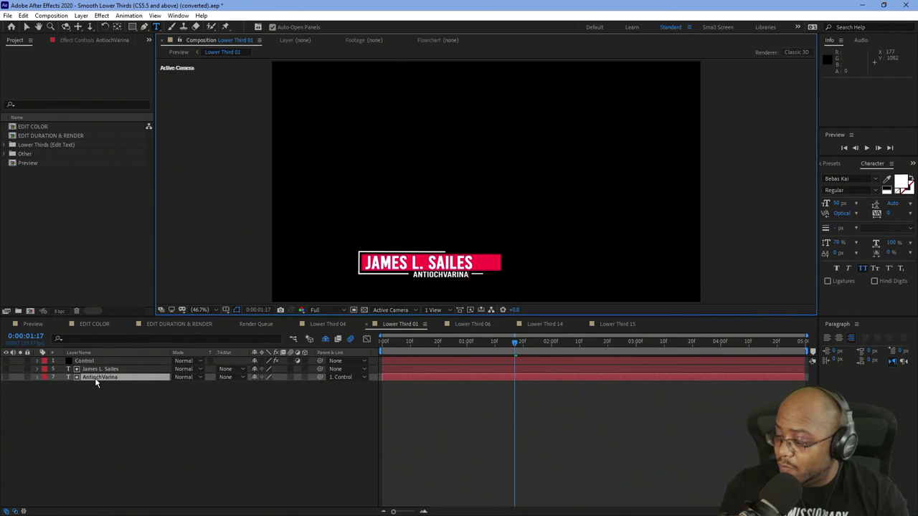
# Send Lower Third 01 to Adobe Media Encoder via Composition > Add to Adobe Media Encoder Queue.
pyautogui.click(52, 15)
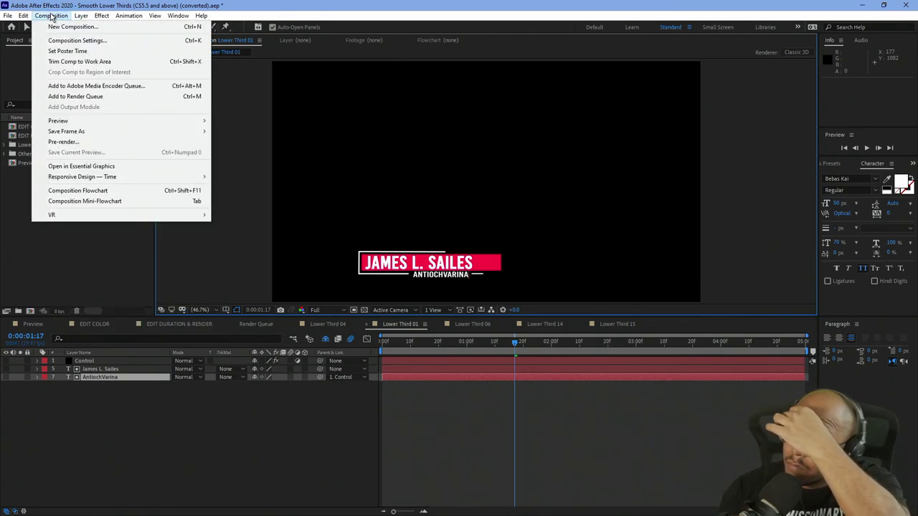
pyautogui.click(52, 15)
pyautogui.click(51, 15)
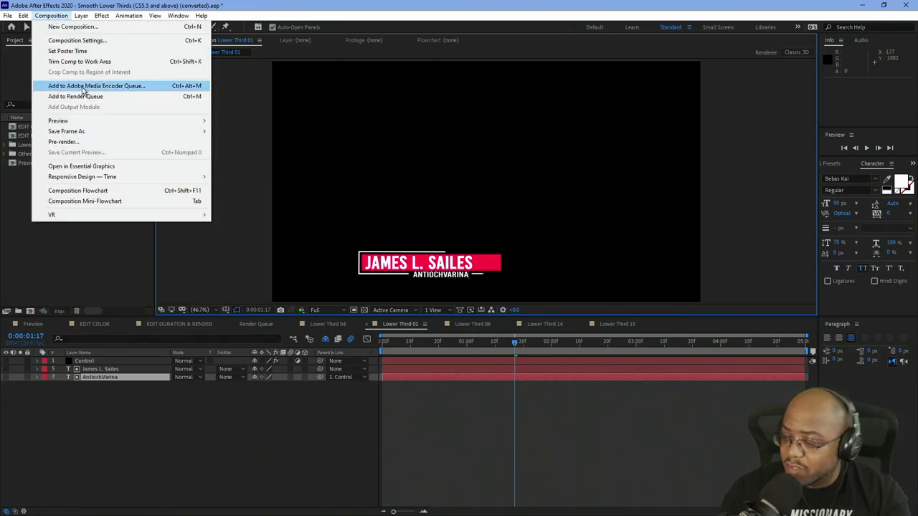
pyautogui.click(82, 87)
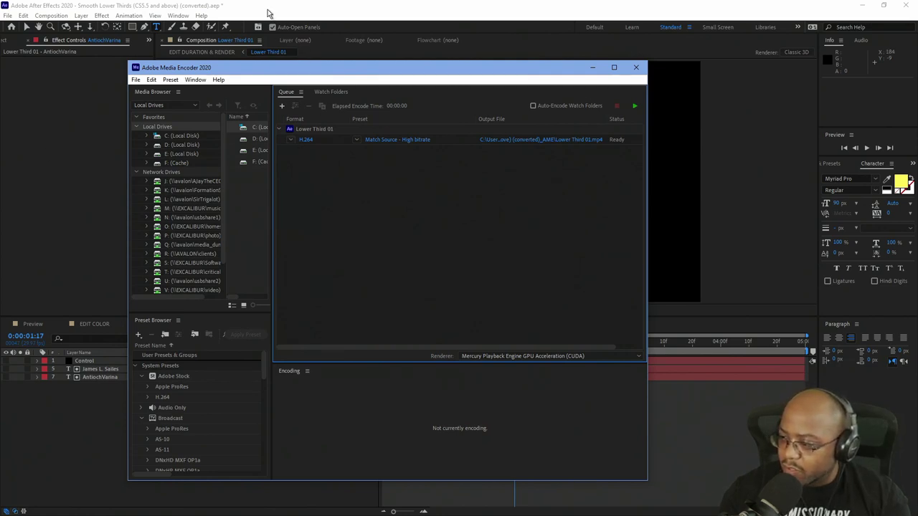
# Duplicate the H.264 Lower Third 01 job, then check the comp's transparency in After Effects.
pyautogui.rightClick(445, 140)
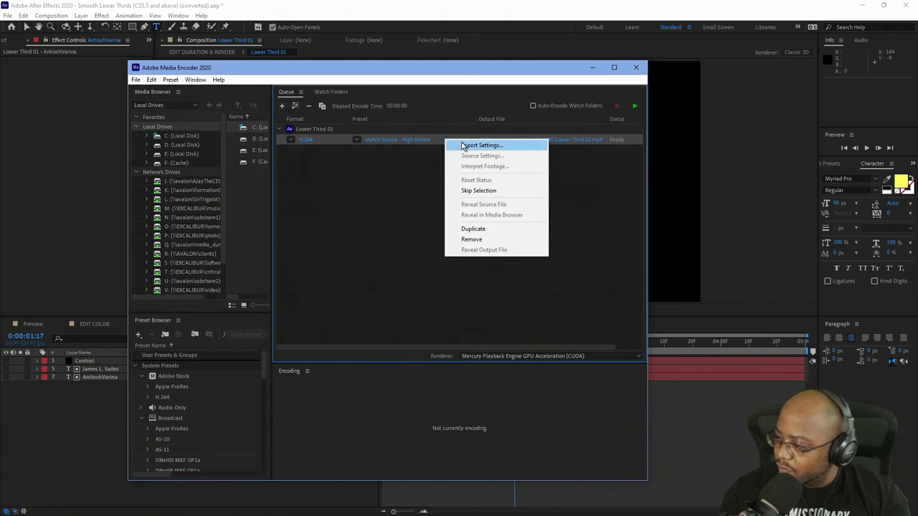
pyautogui.click(473, 229)
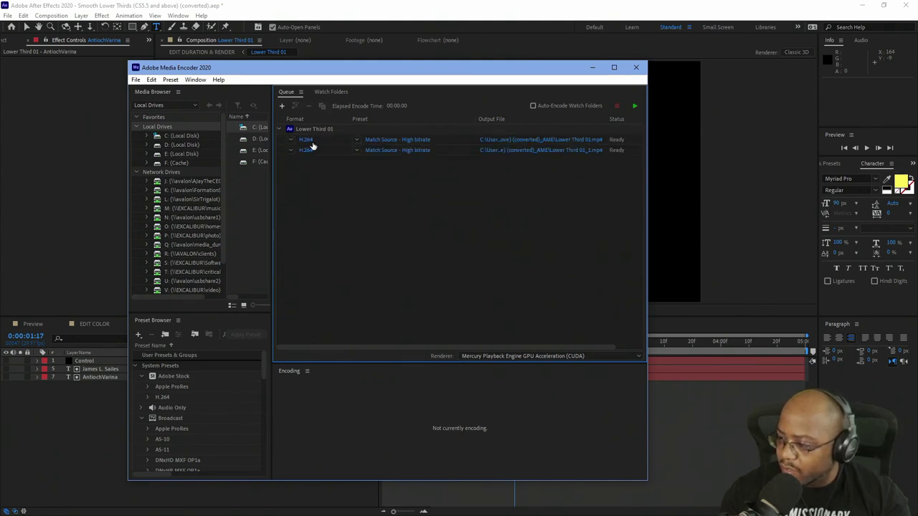
pyautogui.click(359, 40)
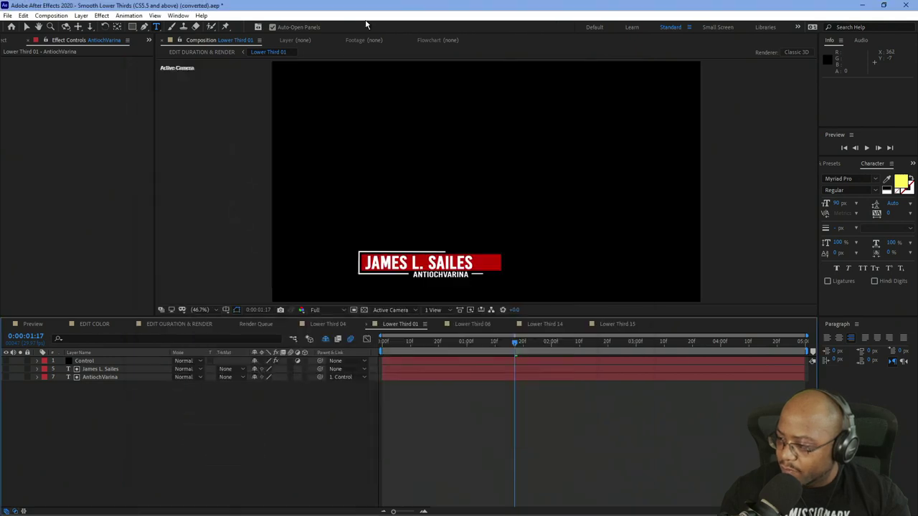
pyautogui.click(363, 310)
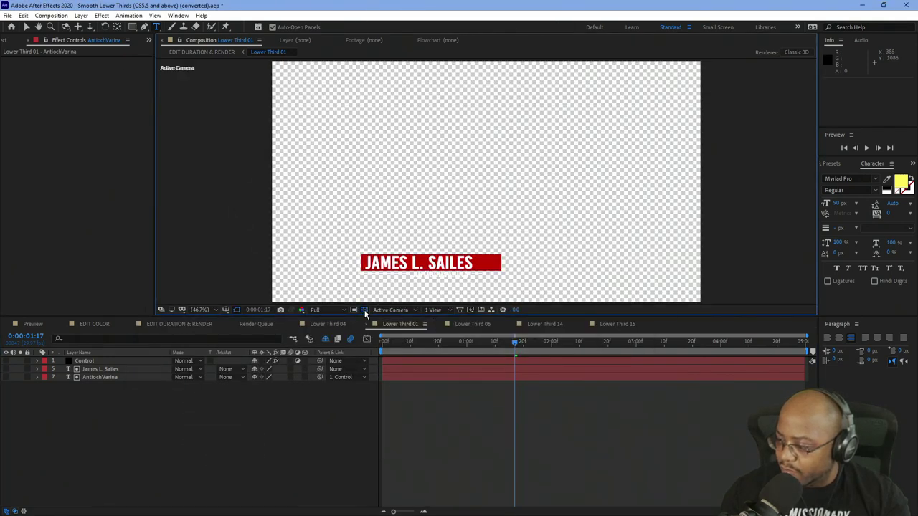
pyautogui.click(363, 310)
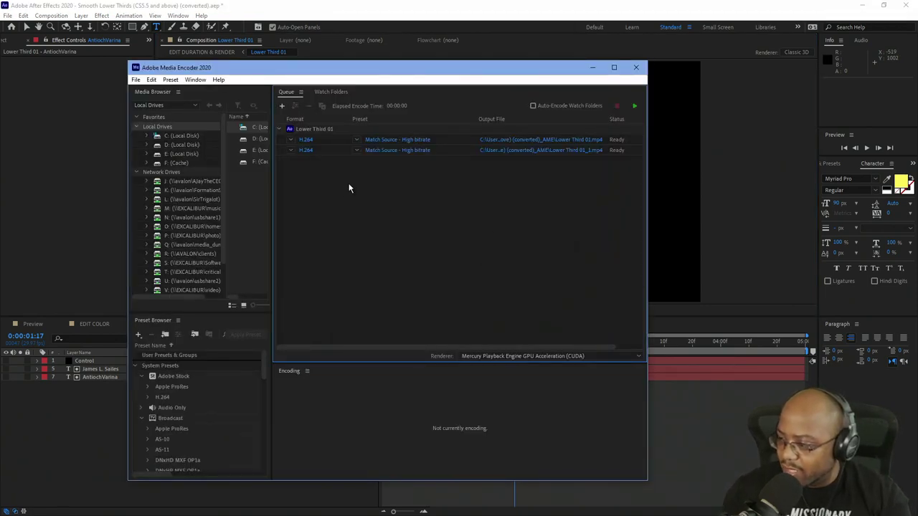
# Set the second job's format to PNG and browse the MP4 output to drive J:.
pyautogui.click(290, 150)
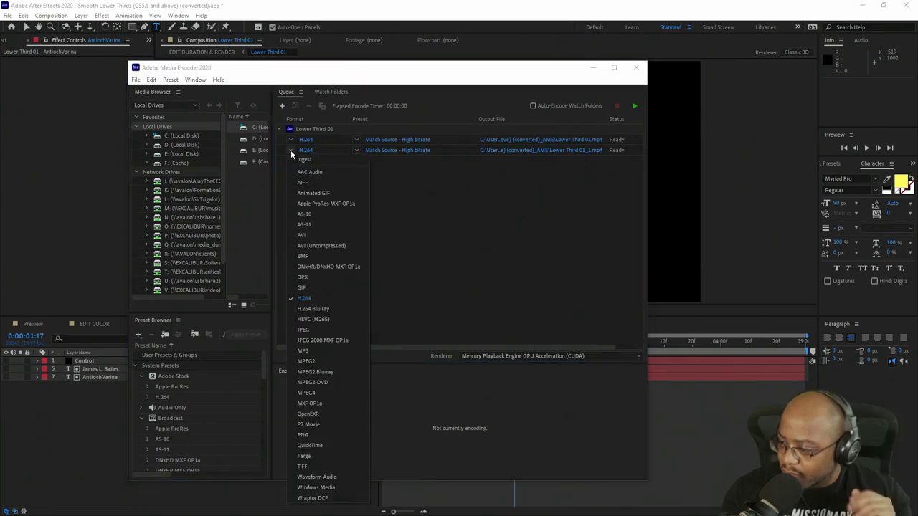
pyautogui.click(310, 436)
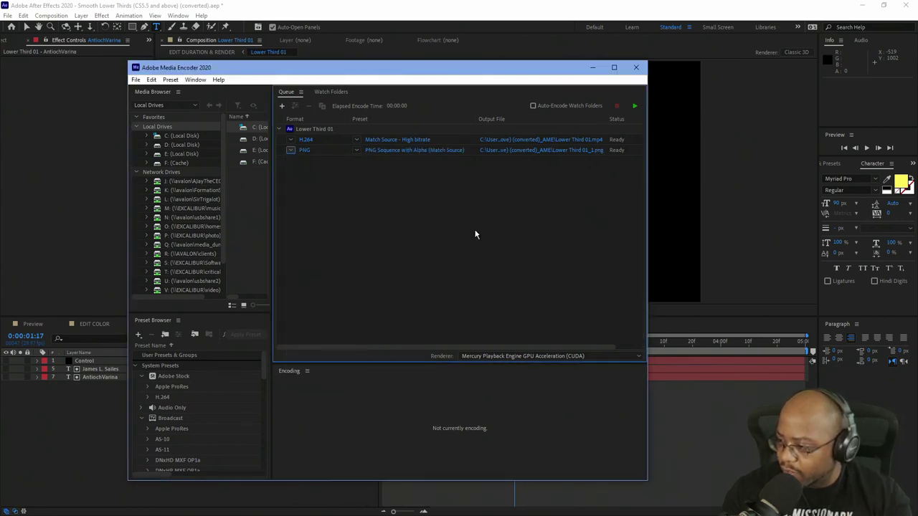
pyautogui.click(545, 142)
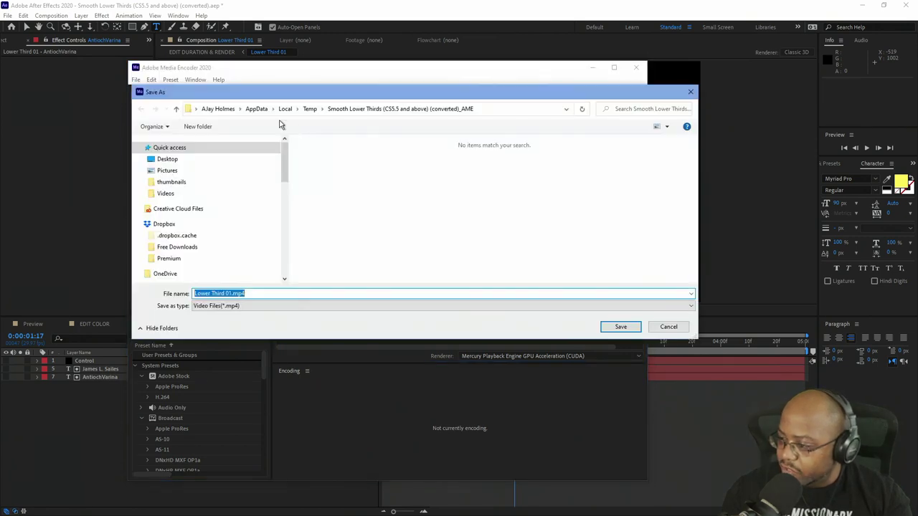
pyautogui.click(167, 160)
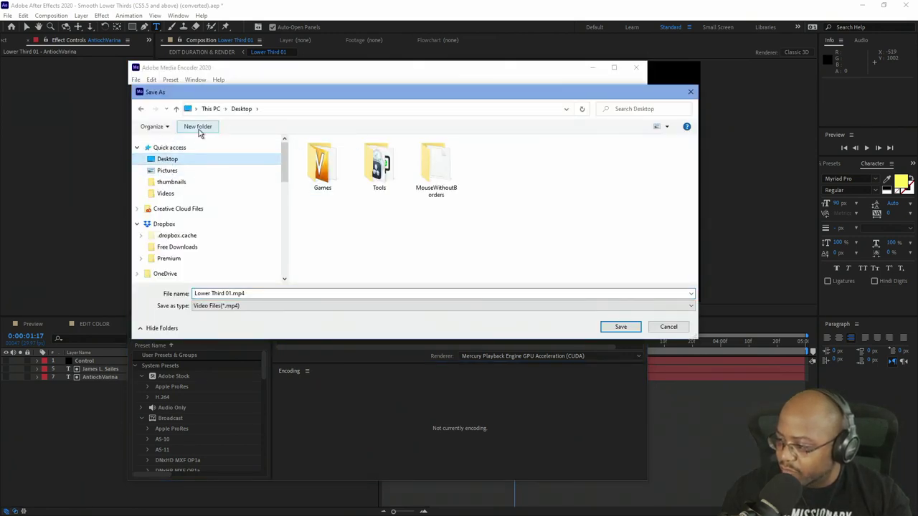
pyautogui.scroll(-4, 227, 241)
pyautogui.scroll(-1, 227, 241)
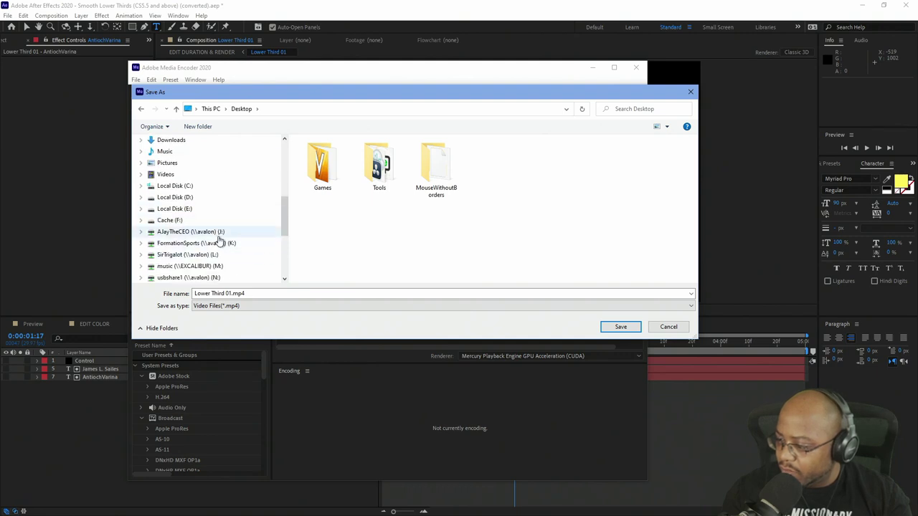
pyautogui.click(215, 233)
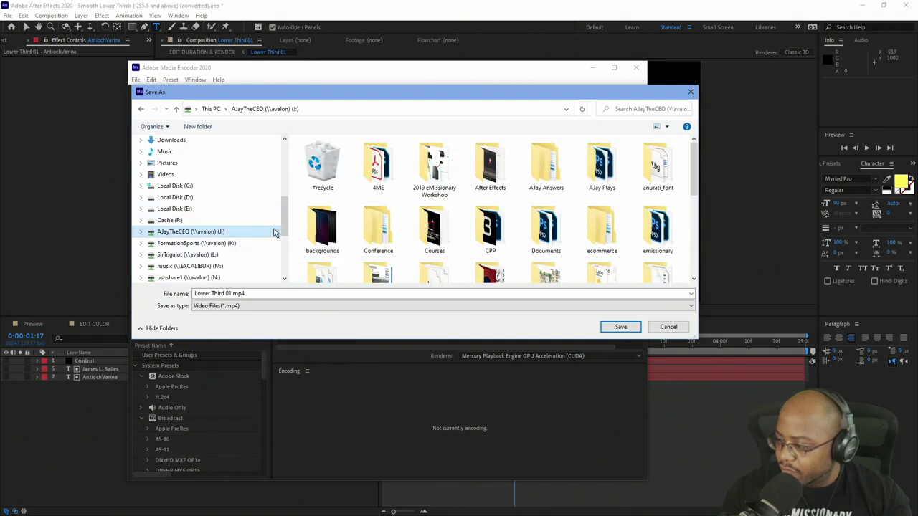
# Save the H.264 output in a New folder on J:, named with the presenter's surname.
pyautogui.click(193, 126)
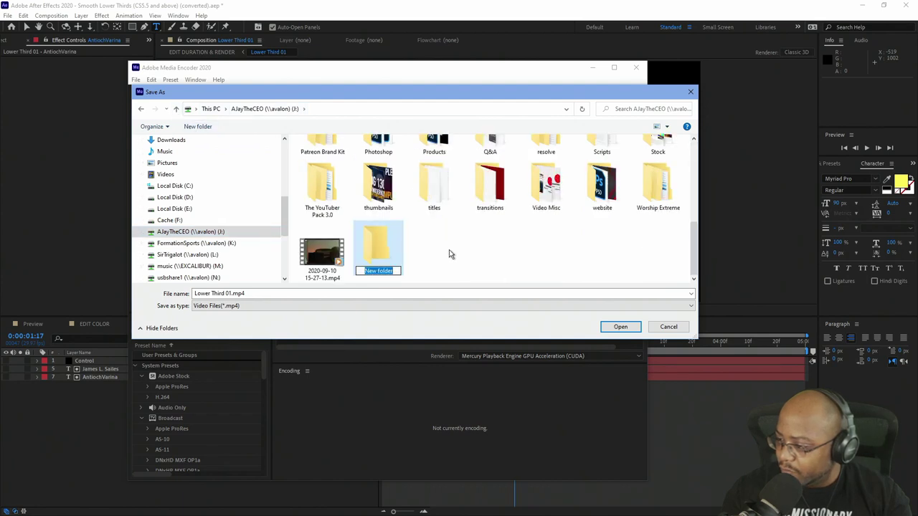
pyautogui.press('Return')
pyautogui.press('Return')
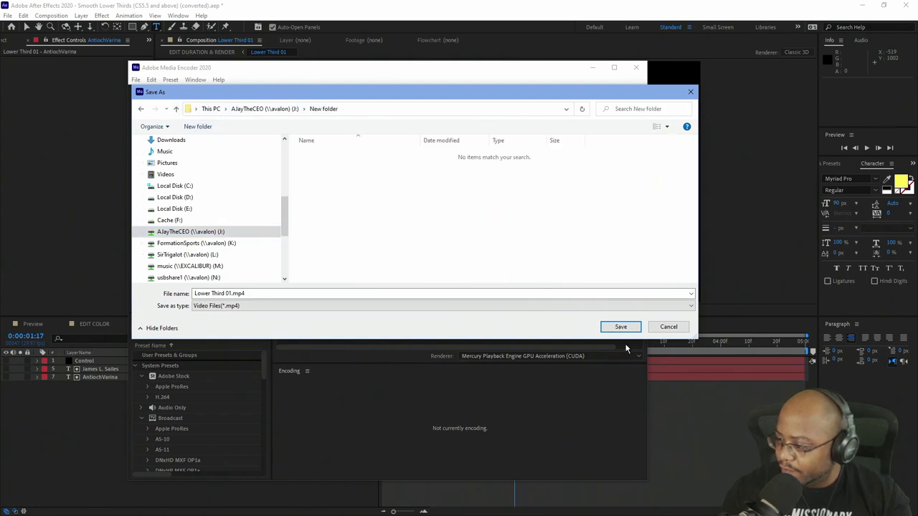
pyautogui.click(328, 292)
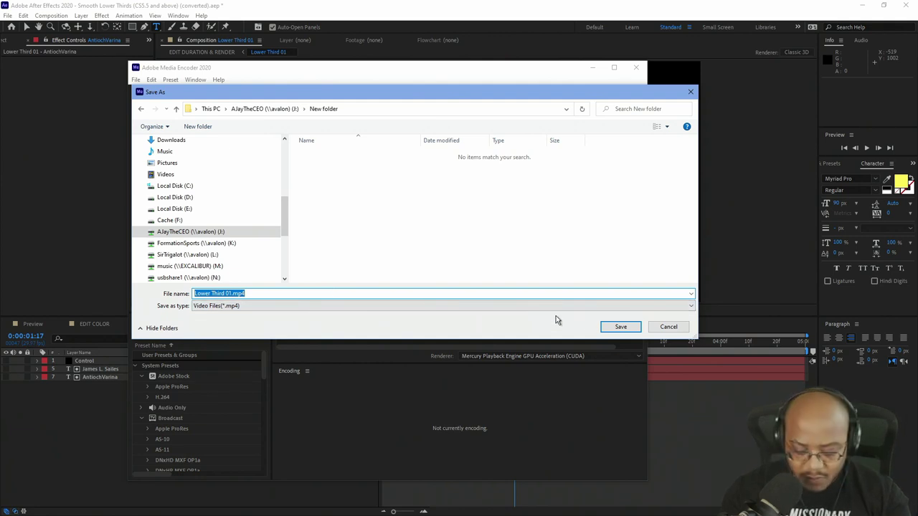
pyautogui.press('Home')
pyautogui.write('sailes')
pyautogui.press('Delete')
pyautogui.press('Delete')
pyautogui.press('Delete')
pyautogui.press('Delete')
pyautogui.press('Delete')
pyautogui.press('Delete')
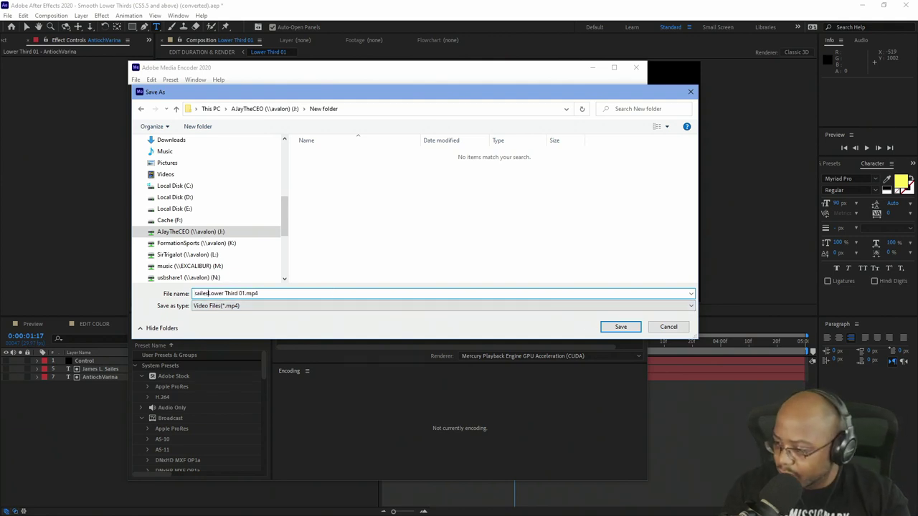
pyautogui.press('Delete')
pyautogui.press('Delete')
pyautogui.press('Delete')
pyautogui.press('Delete')
pyautogui.press('Delete')
pyautogui.press('Delete')
pyautogui.press('Delete')
pyautogui.press('Delete')
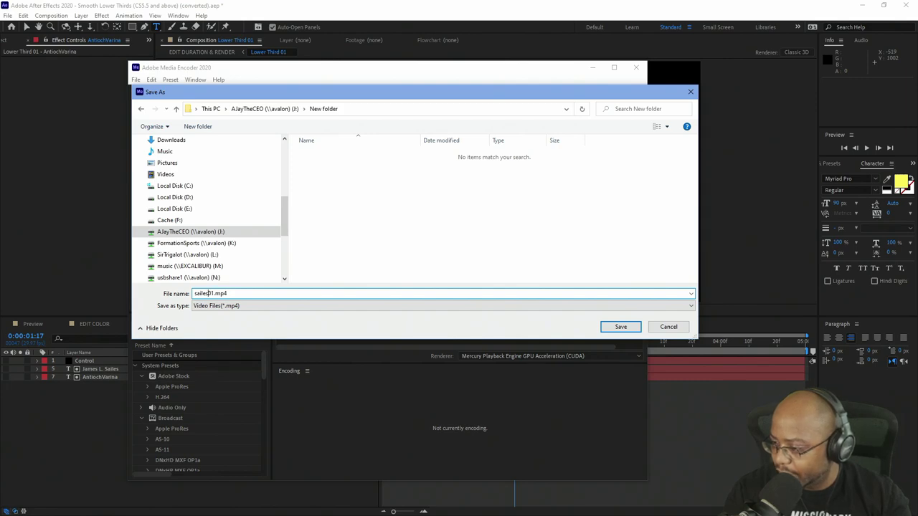
pyautogui.press('Return')
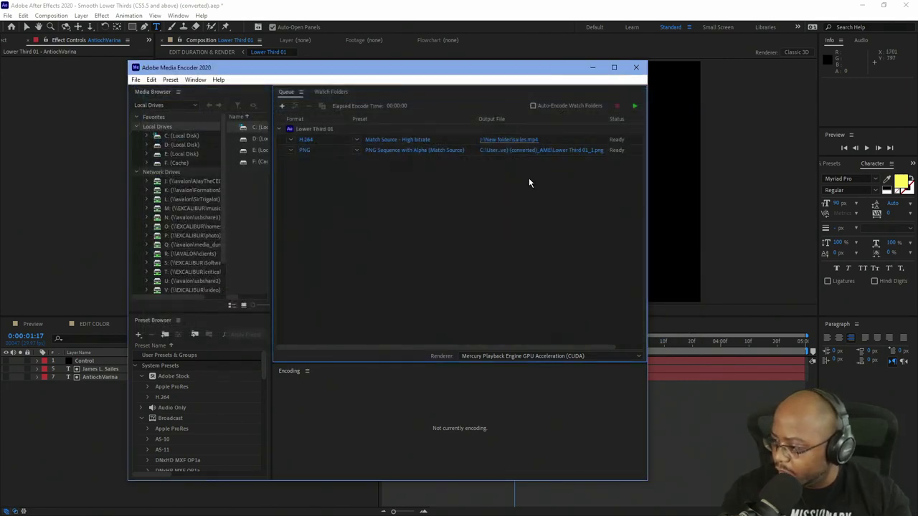
pyautogui.click(508, 141)
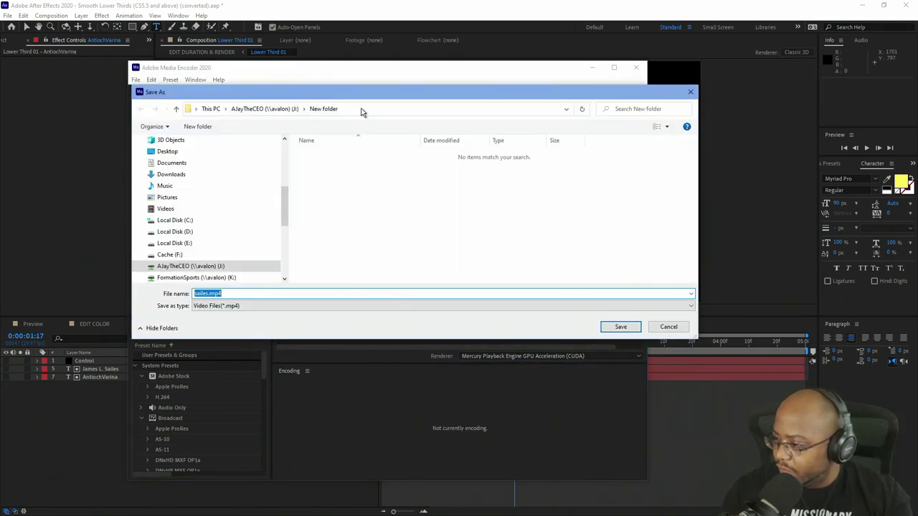
# Point the PNG job's output at the copied J:\New folder path.
pyautogui.click(424, 108)
pyautogui.hotkey('ctrl', 'c')
pyautogui.click(689, 92)
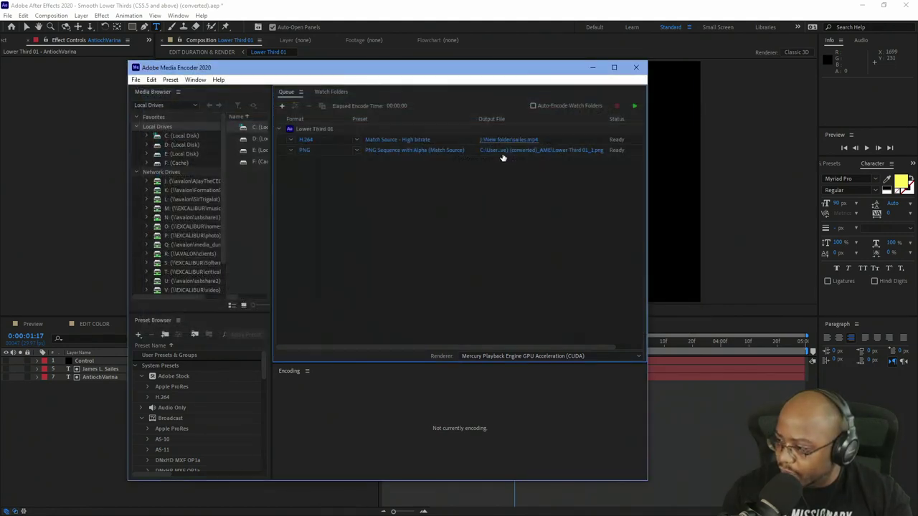
pyautogui.click(517, 153)
pyautogui.click(512, 115)
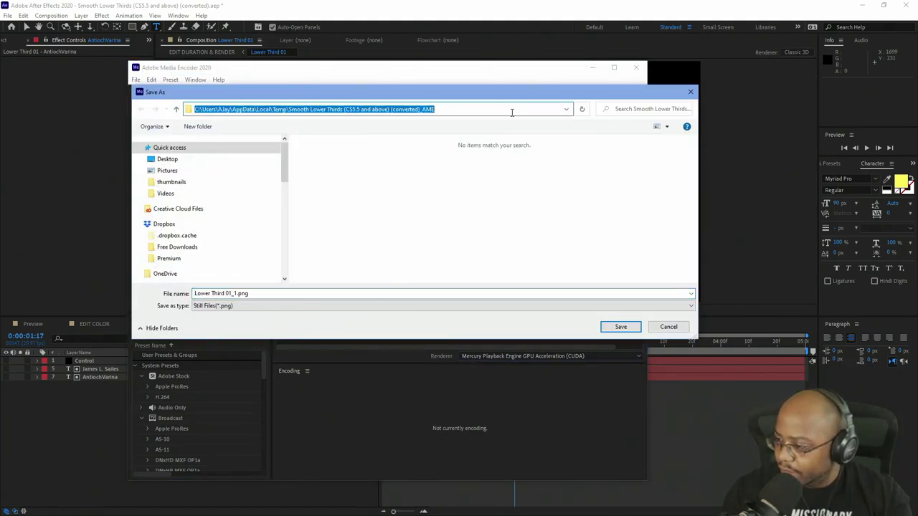
pyautogui.hotkey('ctrl', 'v')
pyautogui.press('Return')
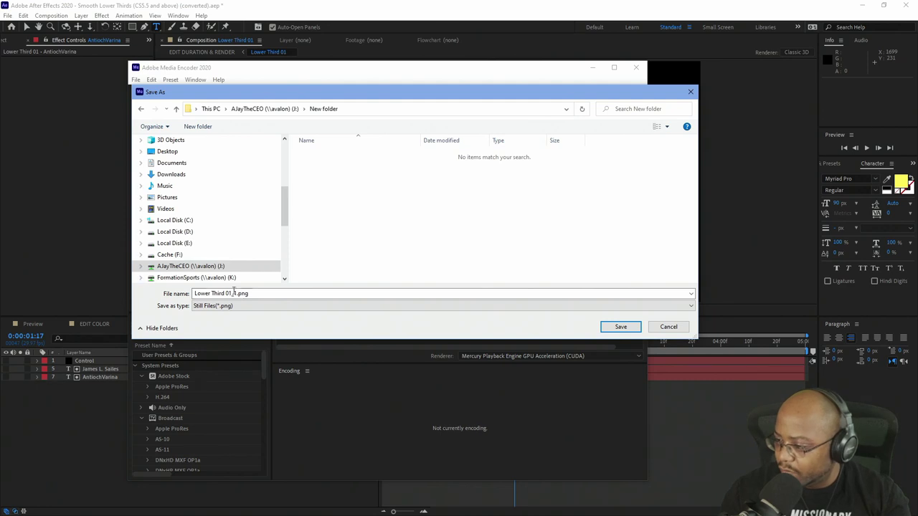
# Rename the PNG output to the presenter's surname, matching the MP4, and save.
pyautogui.click(236, 296)
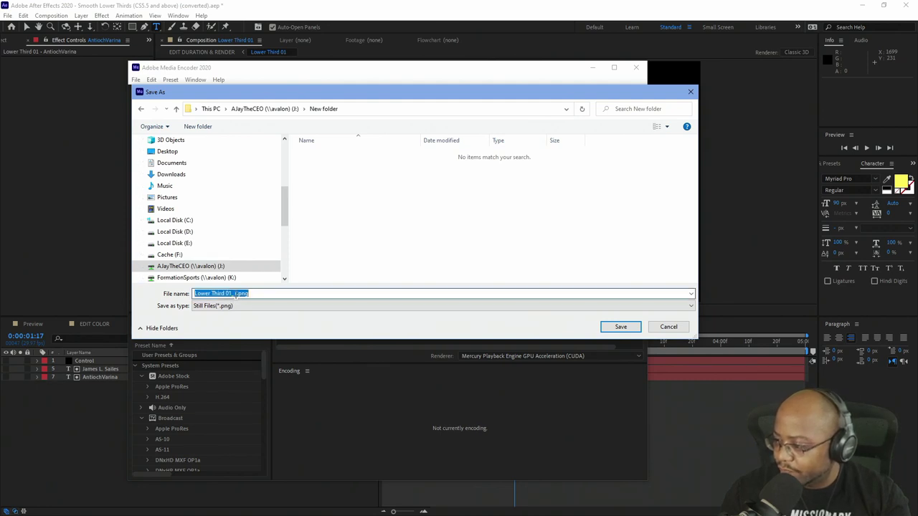
pyautogui.write('sa')
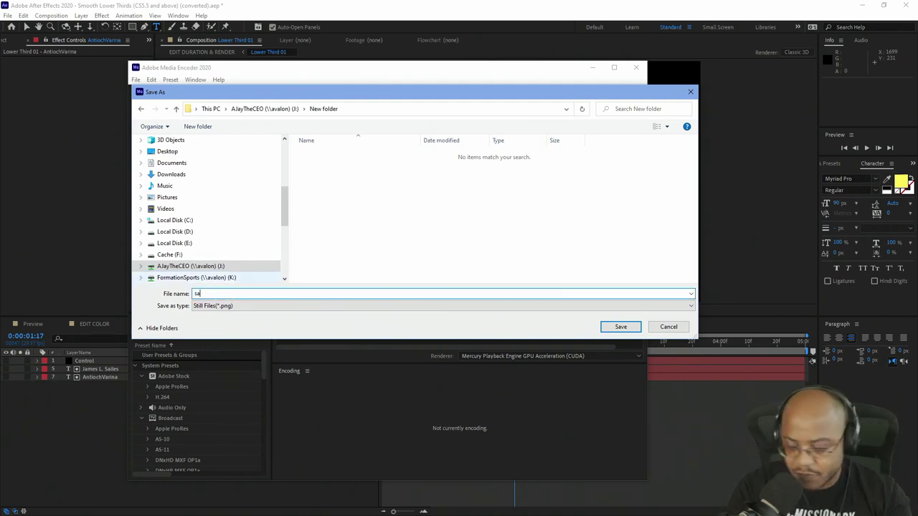
pyautogui.hotkey('ctrl', 'z')
pyautogui.press('Home')
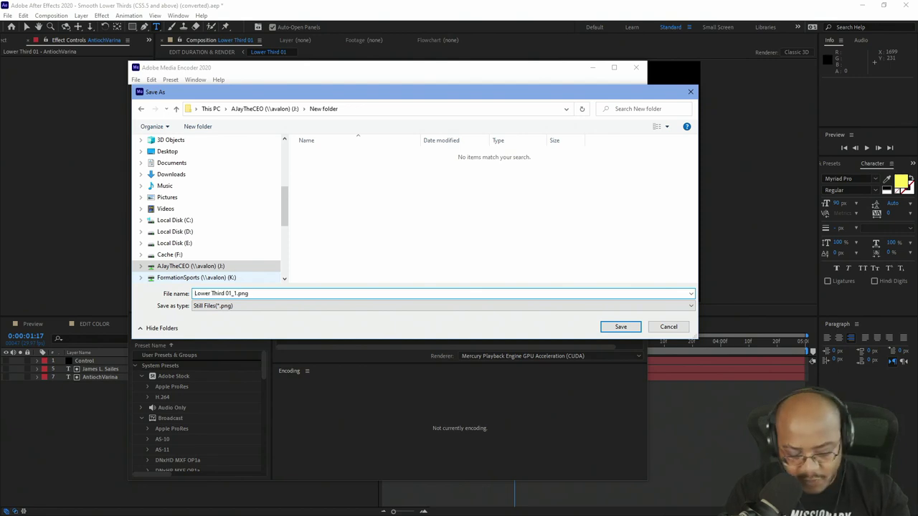
pyautogui.write('sailes')
pyautogui.press('Delete')
pyautogui.press('Delete')
pyautogui.press('Delete')
pyautogui.press('Delete')
pyautogui.press('Delete')
pyautogui.press('Delete')
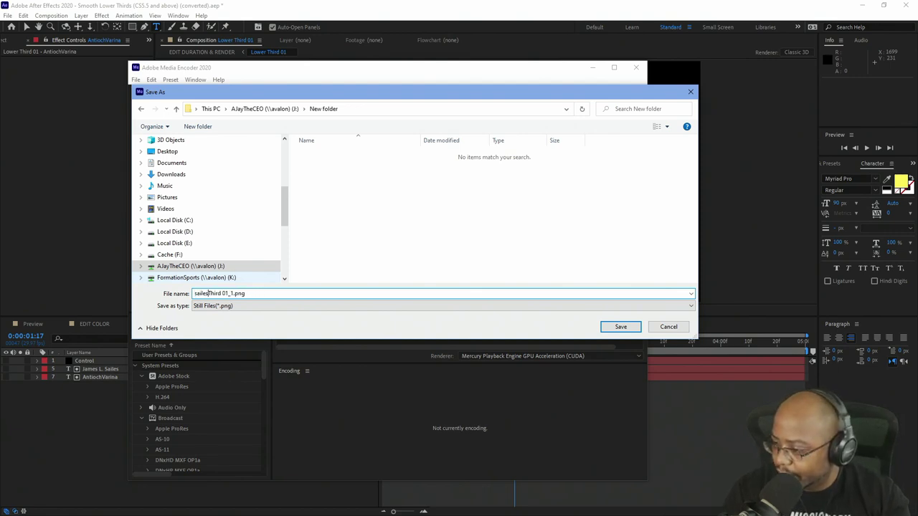
pyautogui.press('Delete')
pyautogui.press('Delete')
pyautogui.press('Delete')
pyautogui.press('Delete')
pyautogui.press('Delete')
pyautogui.press('Delete')
pyautogui.press('Delete')
pyautogui.press('Delete')
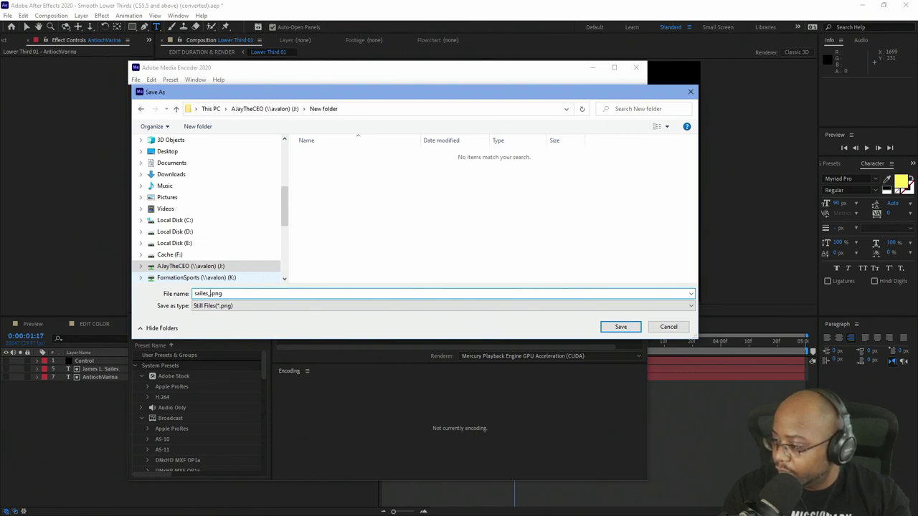
pyautogui.press('Delete')
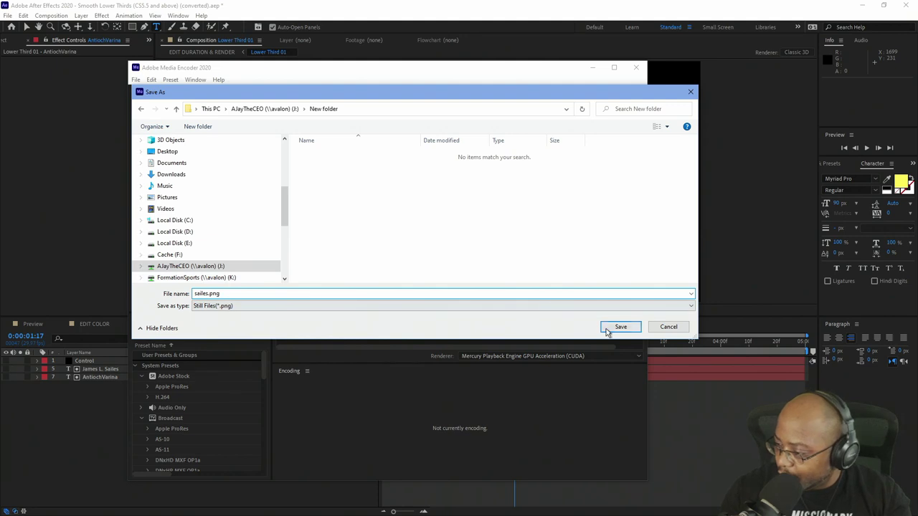
pyautogui.click(616, 327)
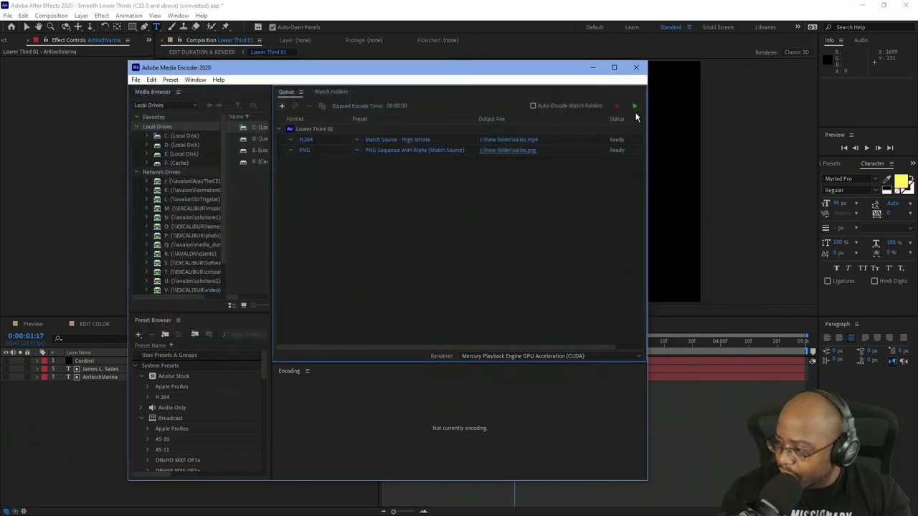
# Start the Media Encoder queue to render both the MP4 and PNG sequence jobs.
pyautogui.click(635, 107)
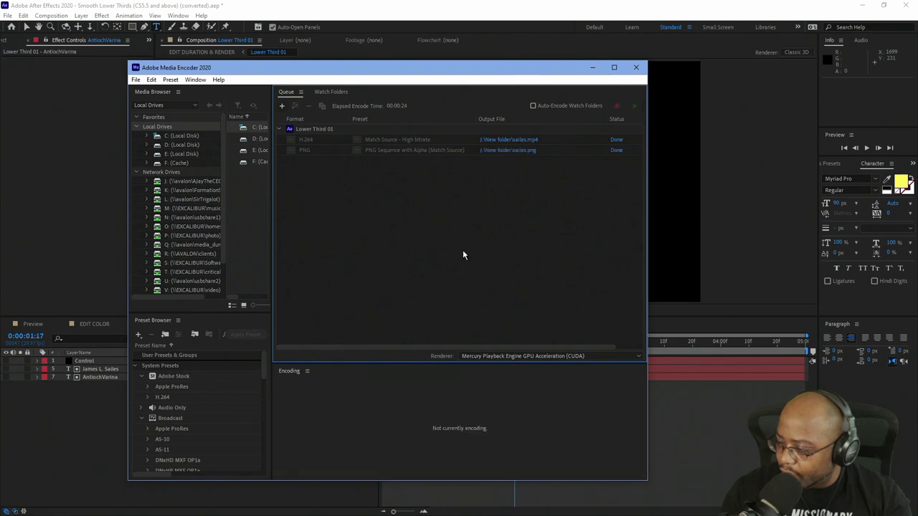
# Save the project as 'Smooth Lower Thirds (CS5.5 and above) (converted).aep' in its folder.
pyautogui.click(586, 55)
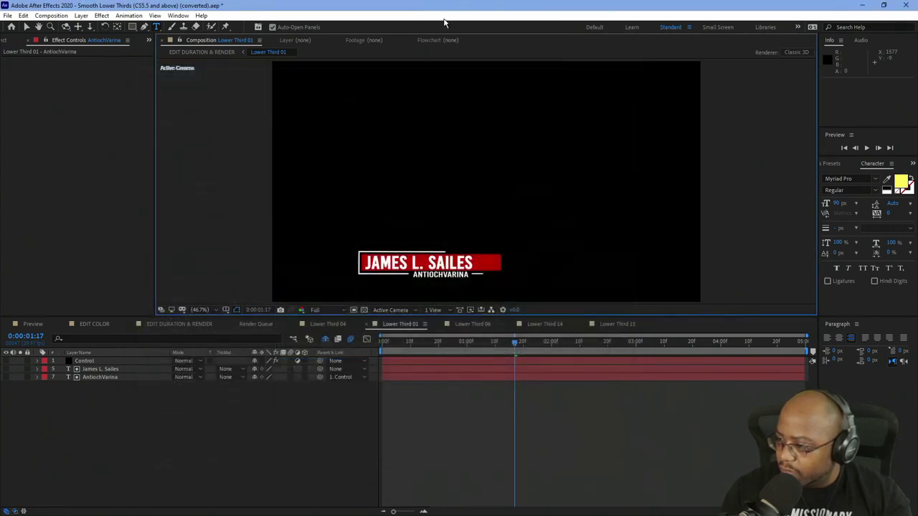
pyautogui.hotkey('ctrl', 's')
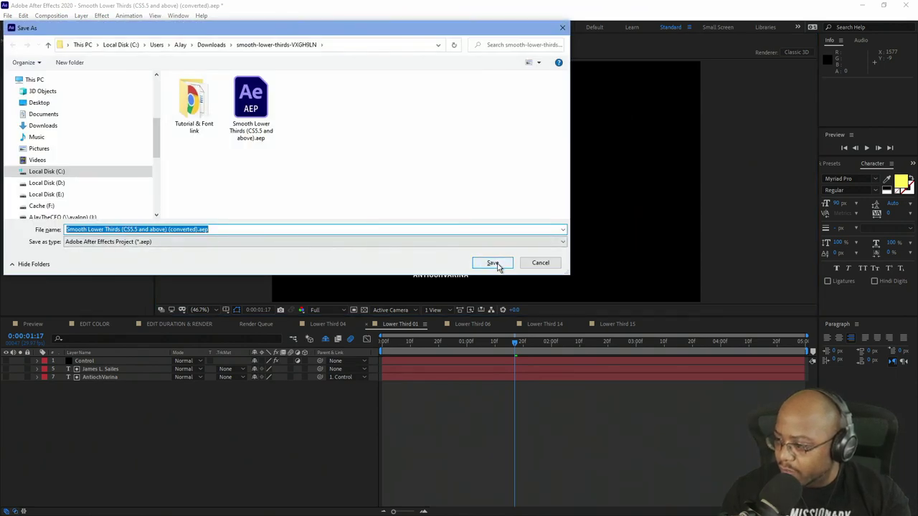
pyautogui.click(492, 264)
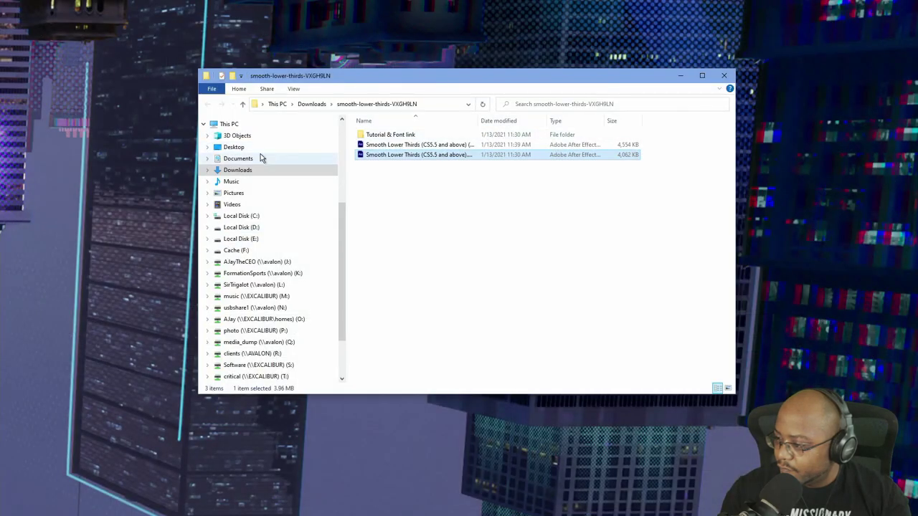
# Browse File Explorer to the New folder on the network J: drive.
pyautogui.click(233, 148)
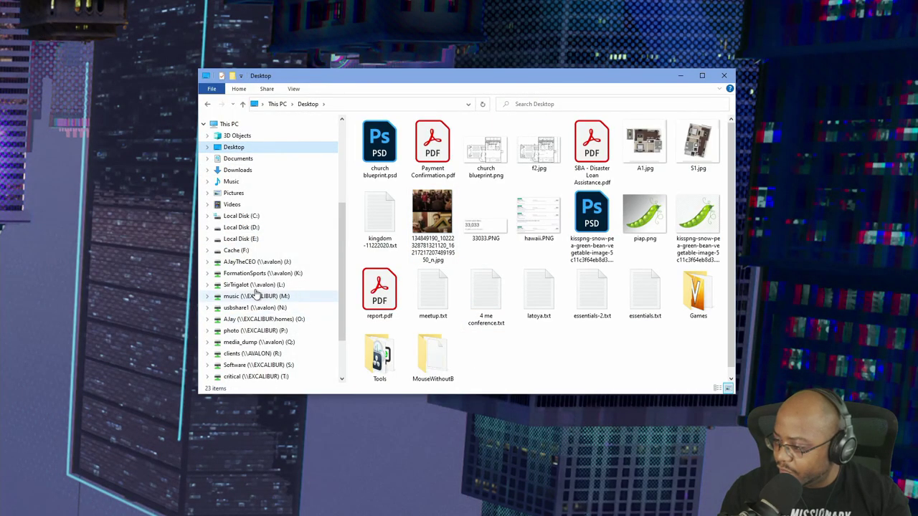
pyautogui.click(262, 263)
pyautogui.scroll(-10, 562, 305)
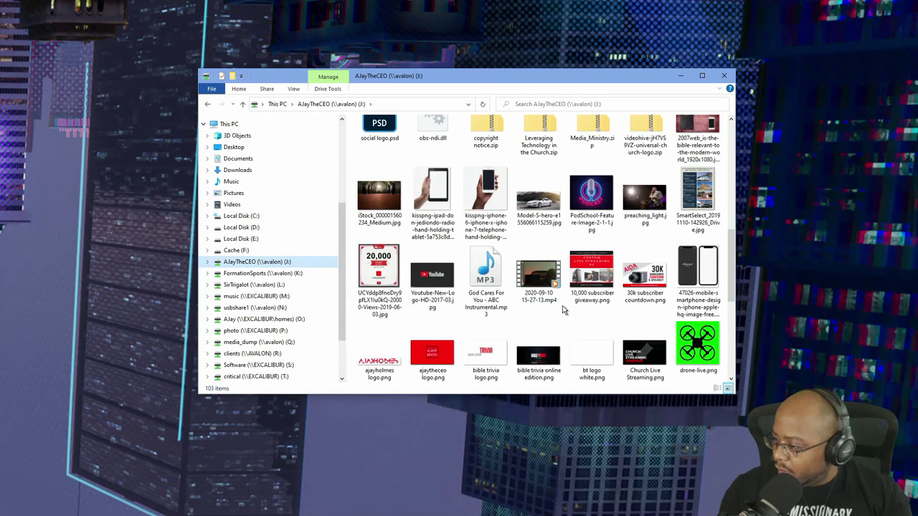
pyautogui.scroll(6, 562, 306)
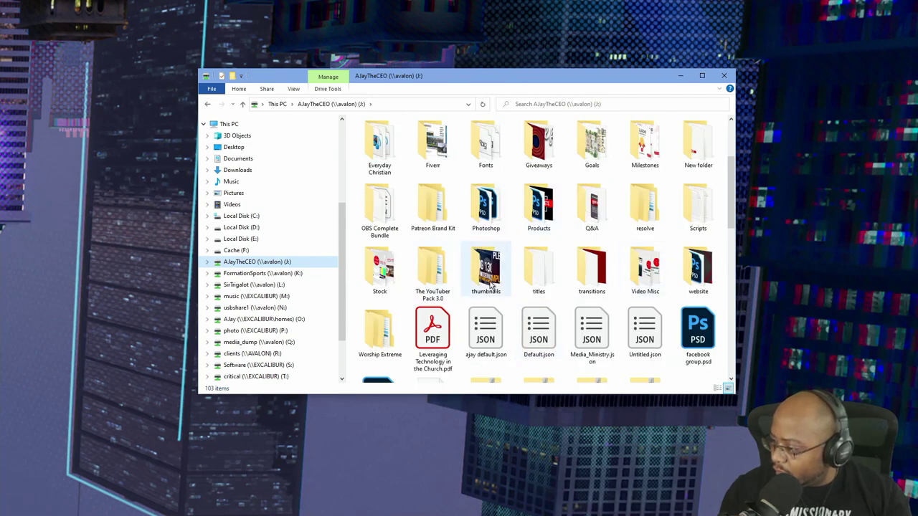
pyautogui.doubleClick(709, 159)
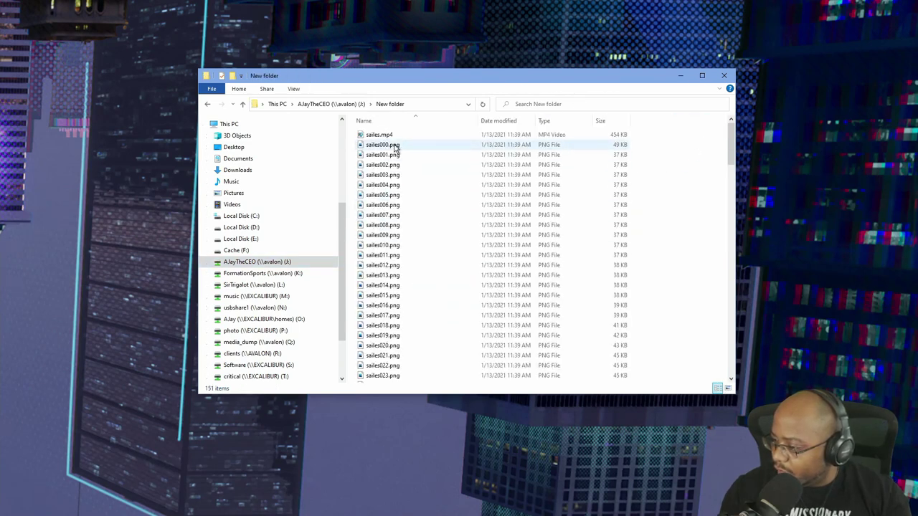
# Play the rendered lower-third MP4 from that folder.
pyautogui.scroll(-20, 396, 286)
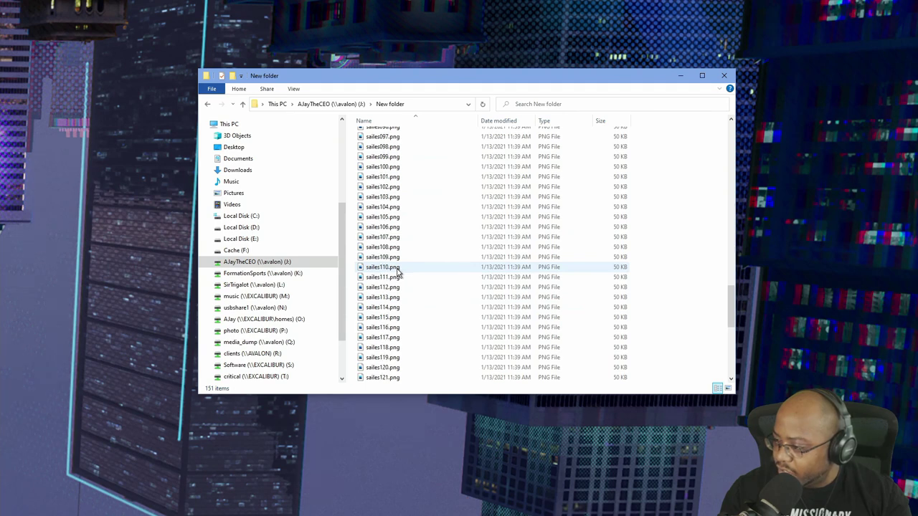
pyautogui.scroll(20, 389, 287)
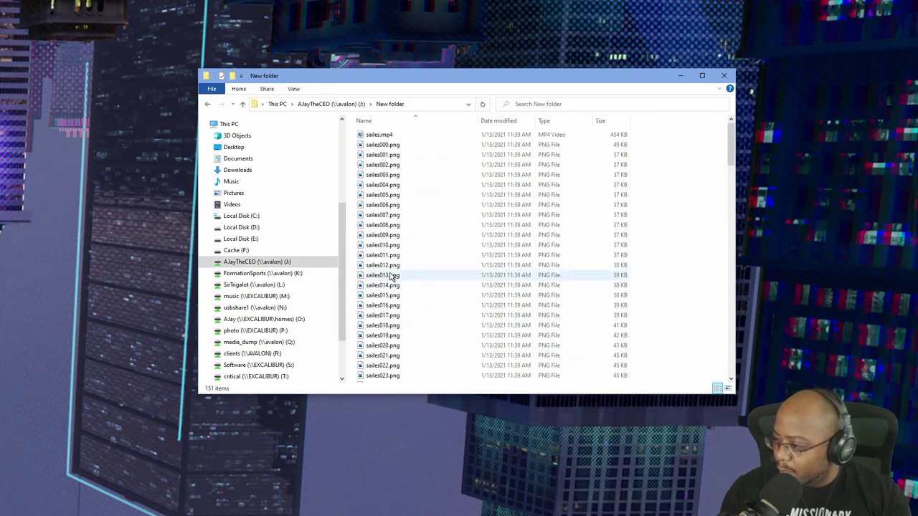
pyautogui.click(390, 136)
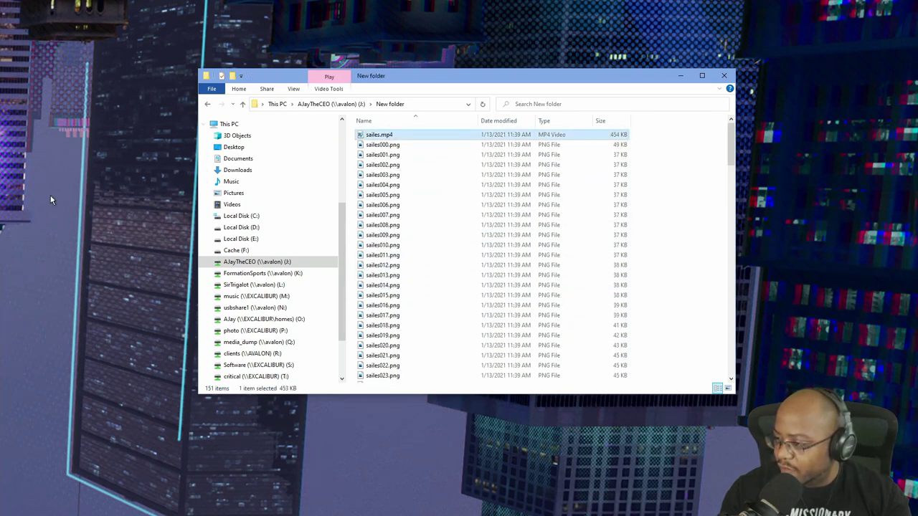
pyautogui.press('Return')
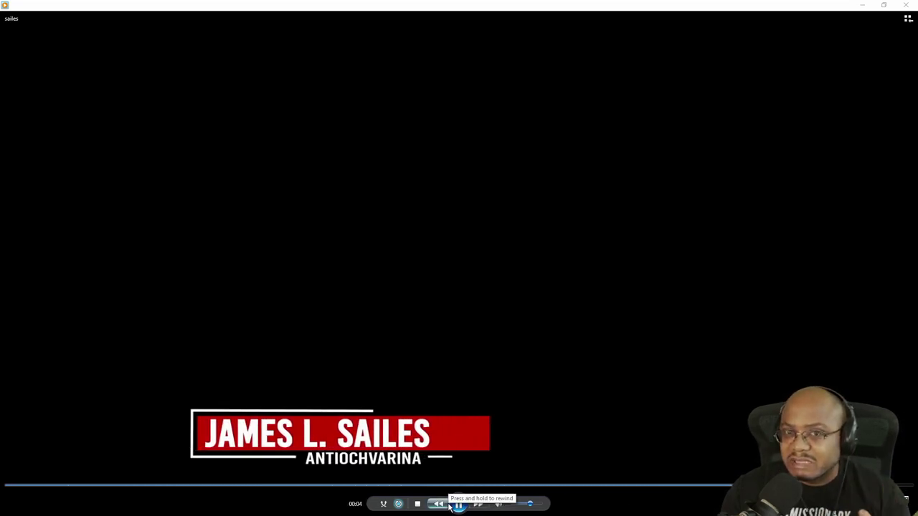
# Stop the lower-third clip playback and close Windows Media Player.
pyautogui.click(418, 503)
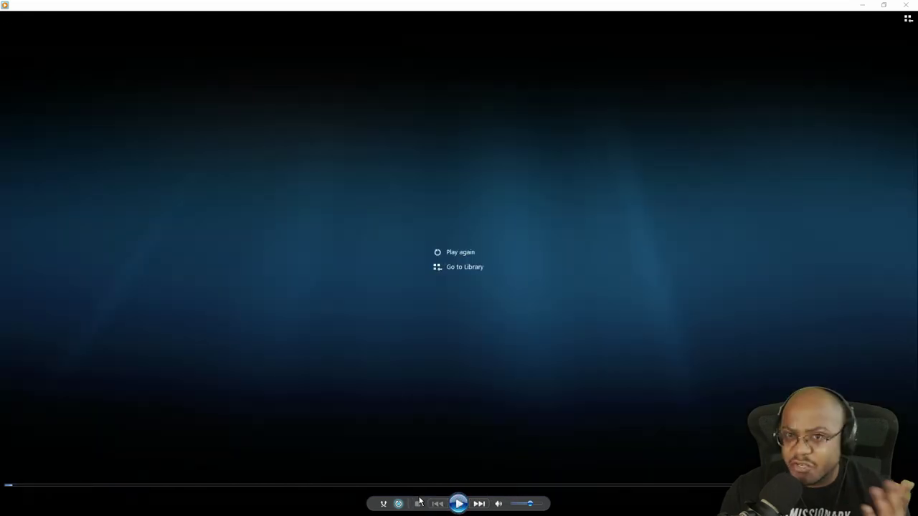
pyautogui.click(904, 5)
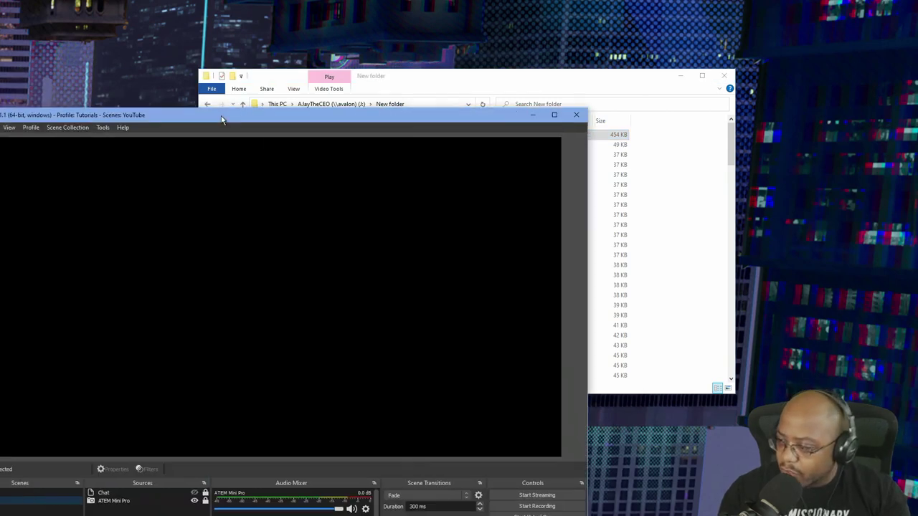
# Move the OBS window aside and create a new scene collection named 'Tutorials'.
pyautogui.moveTo(221, 119); pyautogui.dragTo(418, 30)
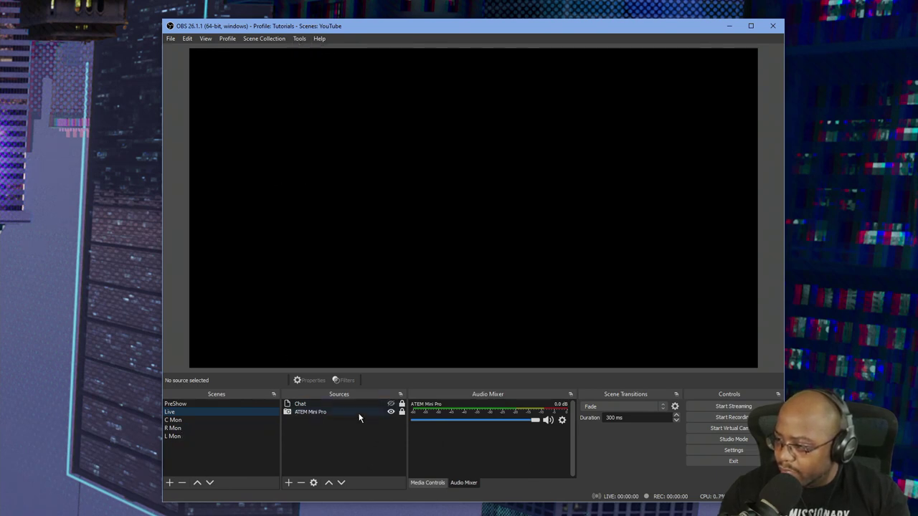
pyautogui.click(269, 39)
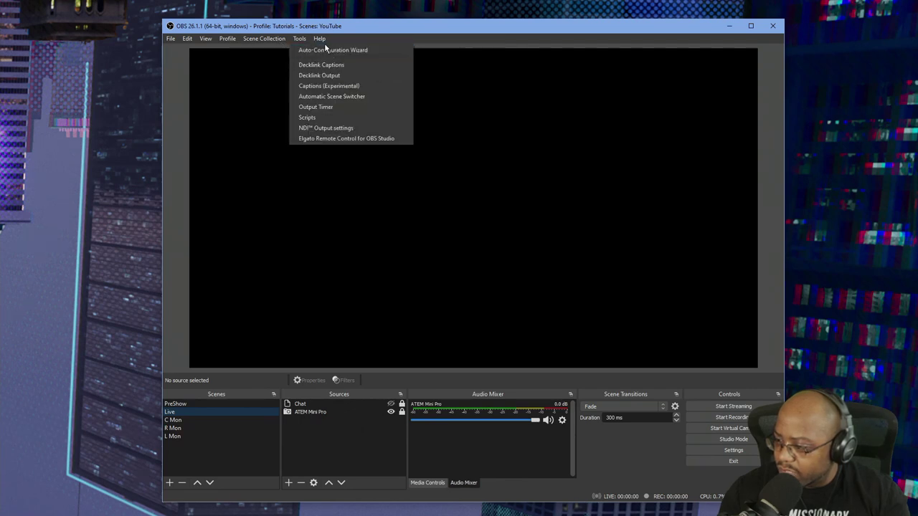
pyautogui.moveTo(208, 42)
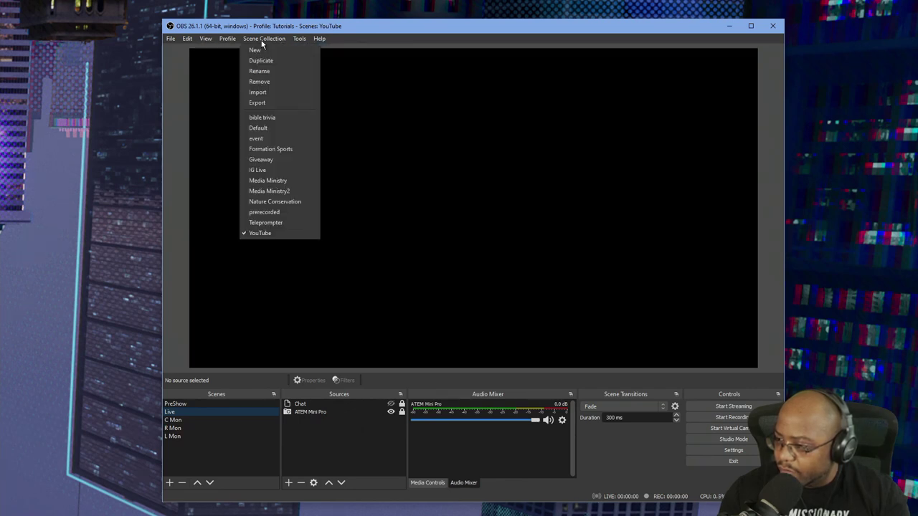
pyautogui.click(256, 50)
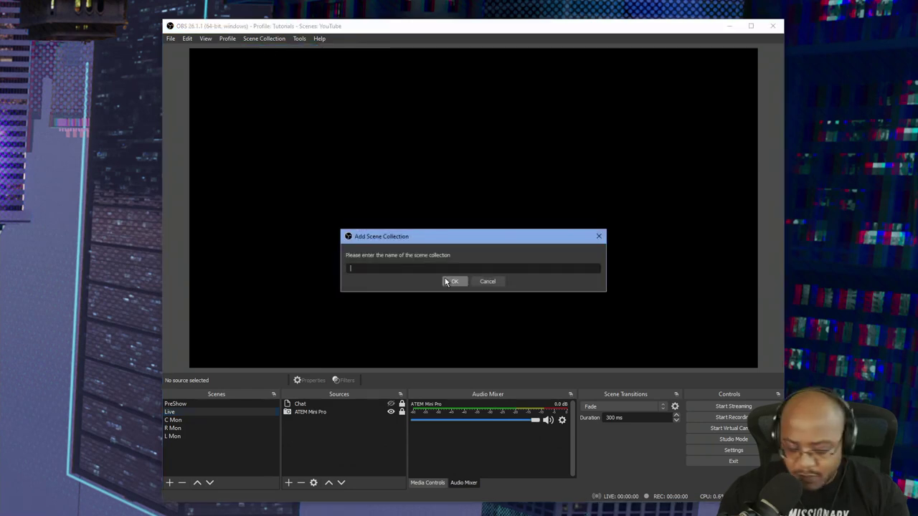
pyautogui.write('Tutorials')
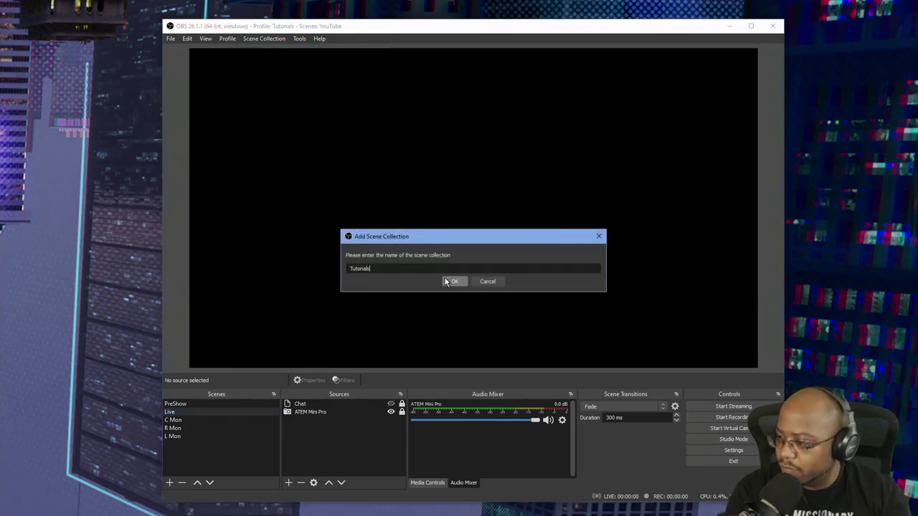
pyautogui.press('Return')
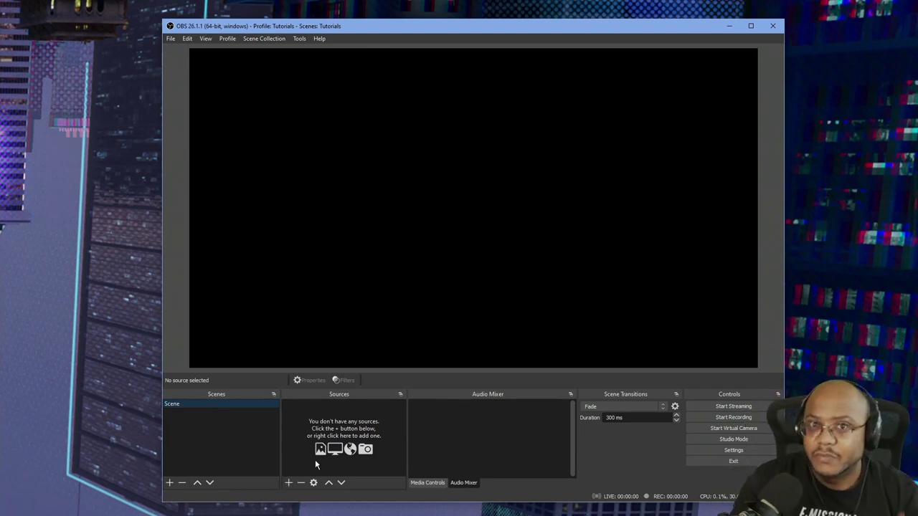
# Add a Video Capture Device source named 'webcam' using the Logitech HD Webcam C270.
pyautogui.click(289, 484)
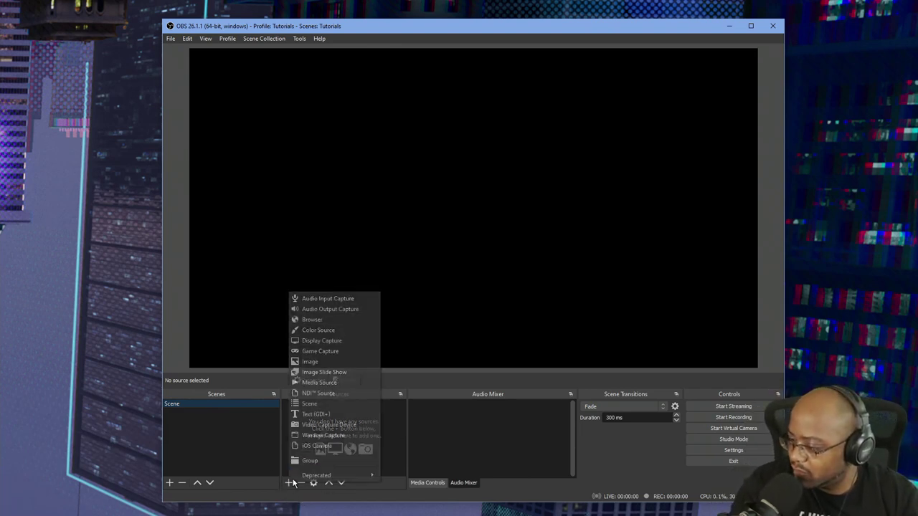
pyautogui.click(345, 428)
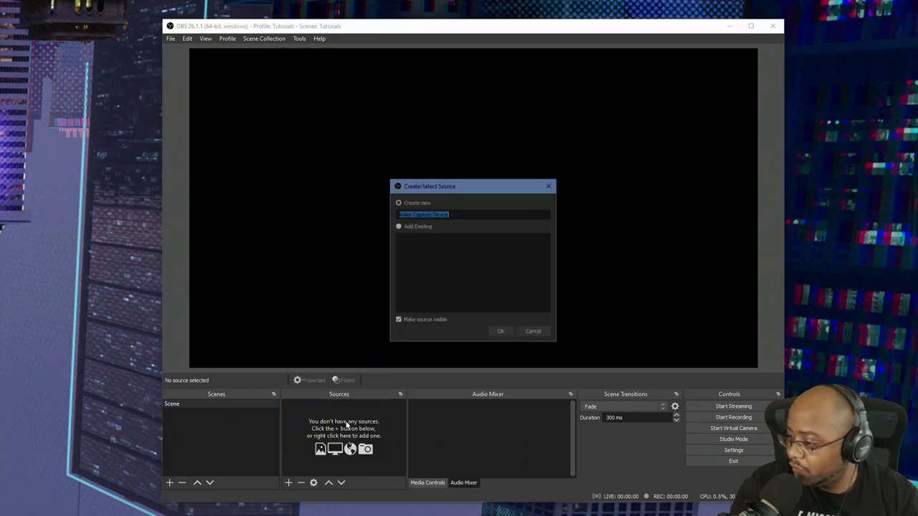
pyautogui.write('webcam')
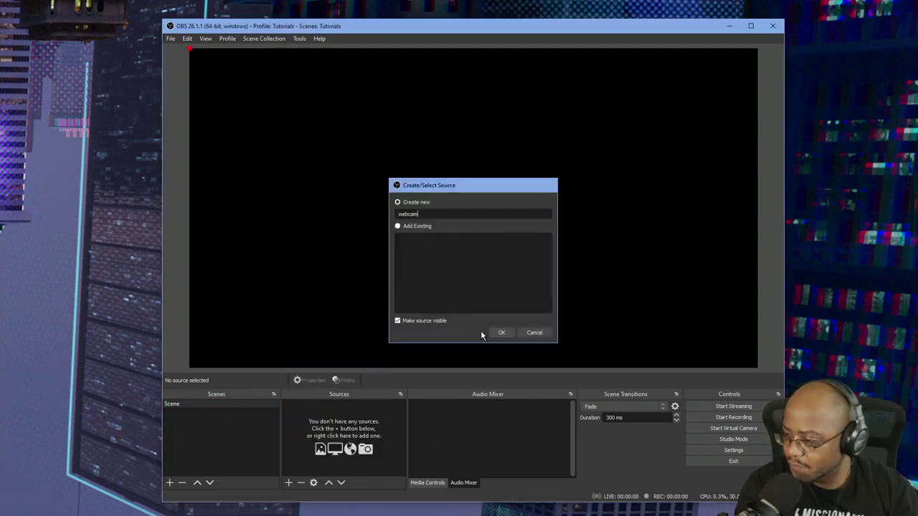
pyautogui.press('Return')
pyautogui.click(426, 342)
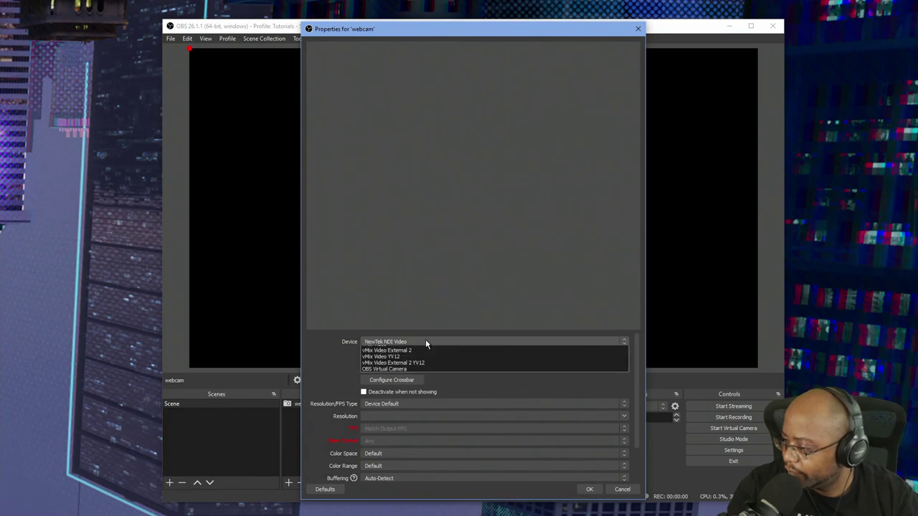
pyautogui.click(421, 354)
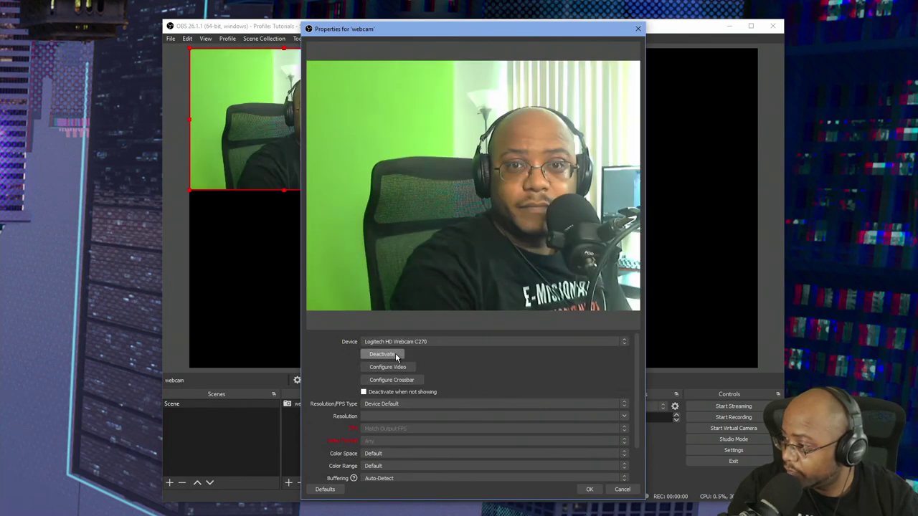
pyautogui.click(589, 490)
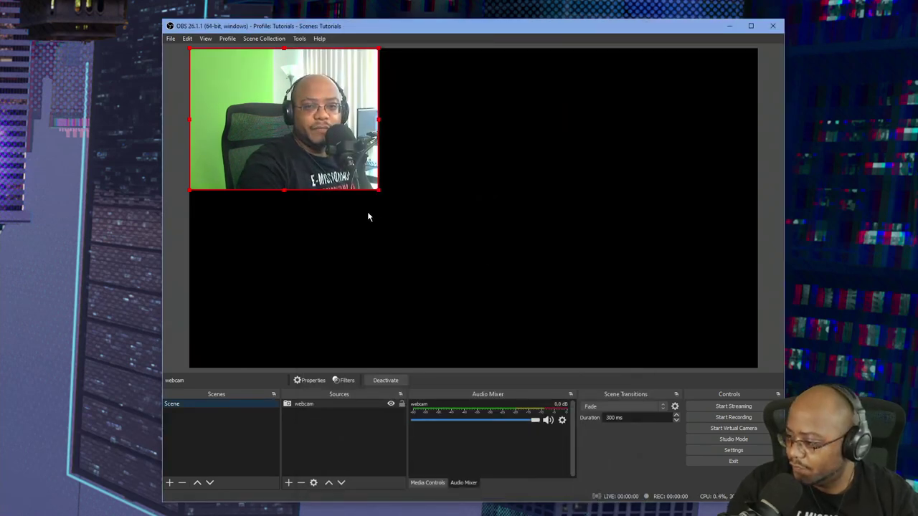
# Enlarge the webcam image and fit it to the screen via Transform.
pyautogui.moveTo(379, 190); pyautogui.dragTo(614, 232)
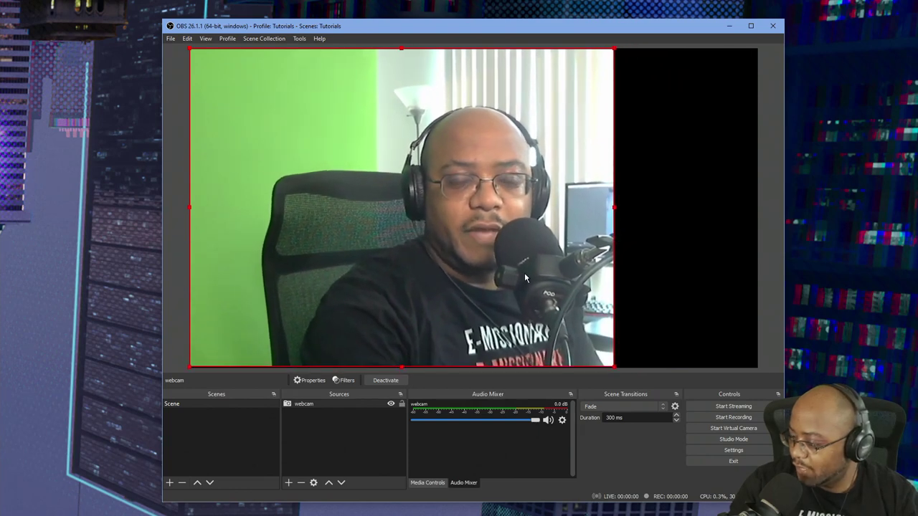
pyautogui.rightClick(314, 405)
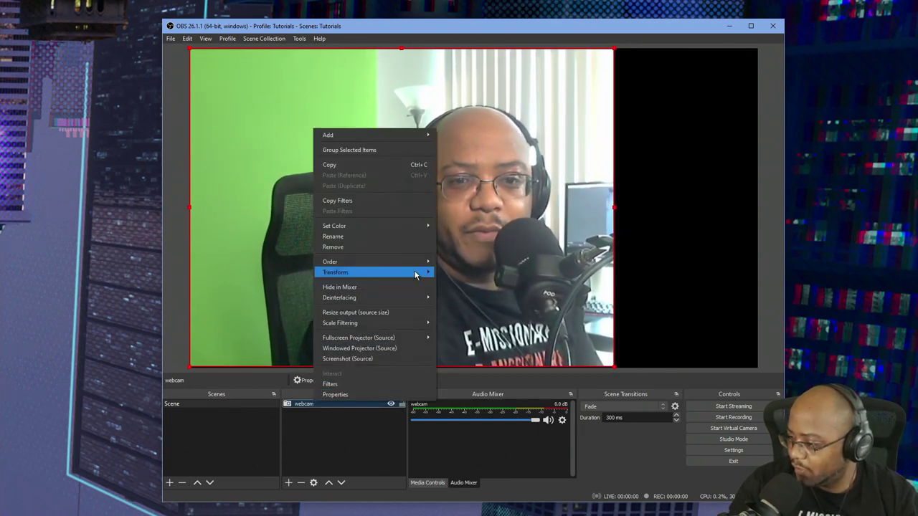
pyautogui.moveTo(416, 272)
pyautogui.click(513, 382)
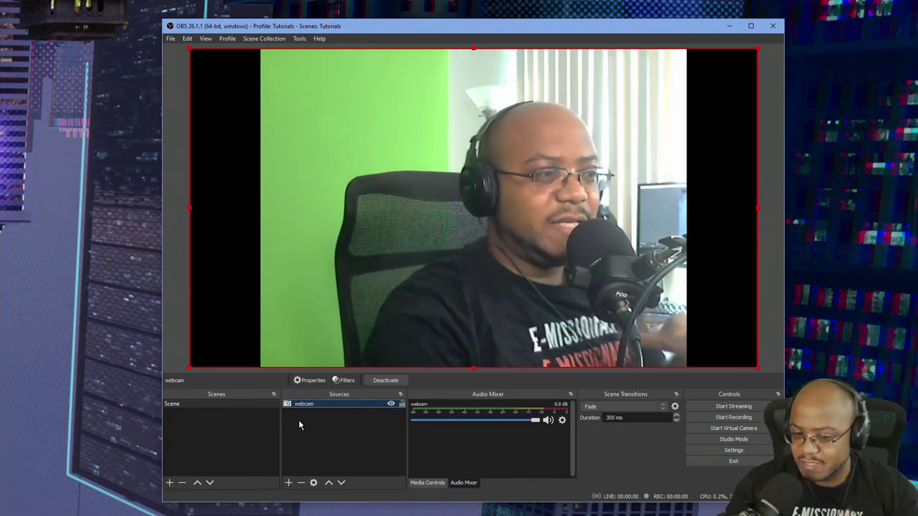
# Duplicate the scene as Scene 2.
pyautogui.rightClick(203, 404)
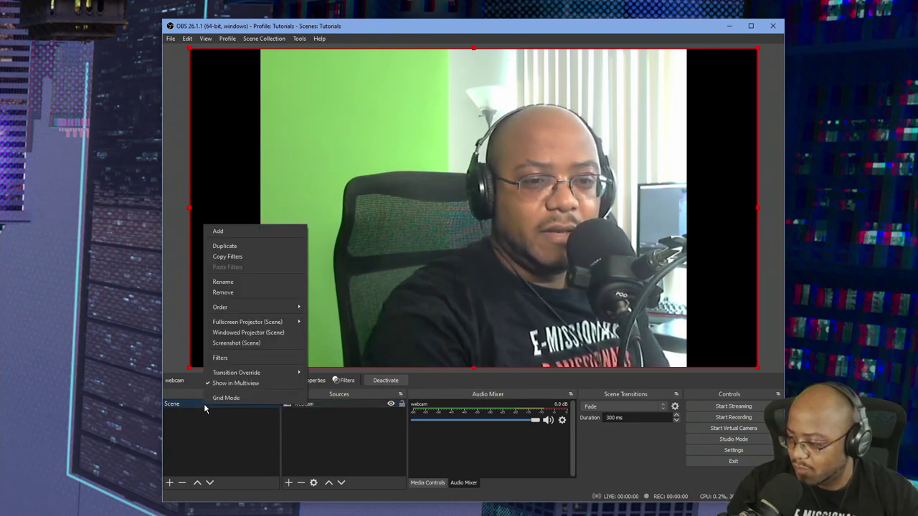
pyautogui.click(238, 248)
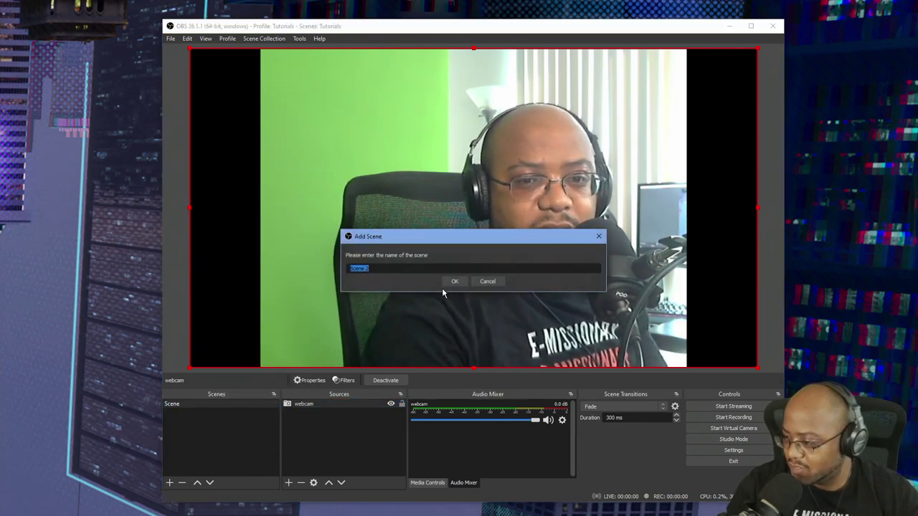
pyautogui.click(443, 284)
# Add a Media Source named 'lw mp4' to Scene 2.
pyautogui.click(342, 437)
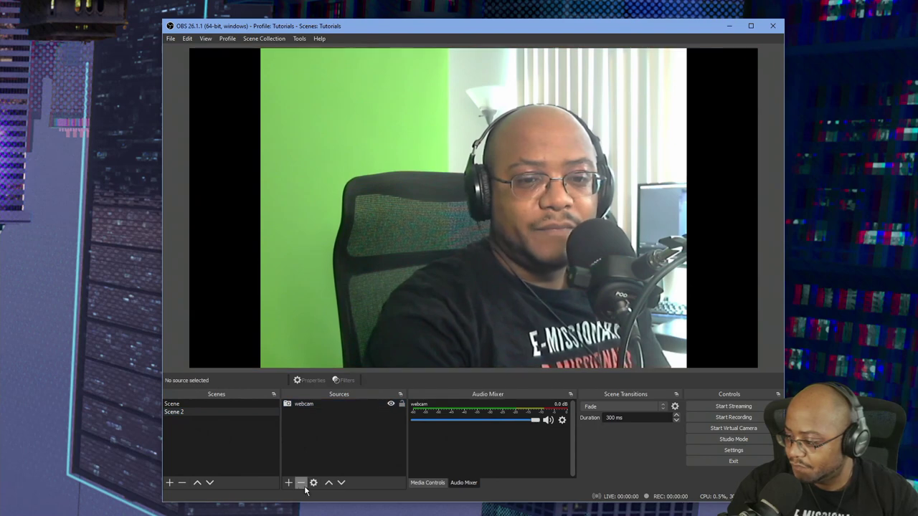
pyautogui.click(288, 482)
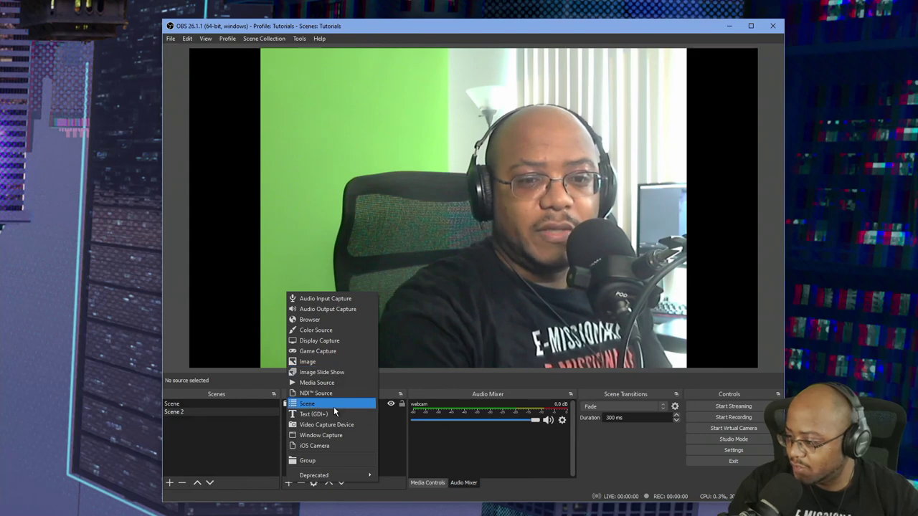
pyautogui.click(337, 386)
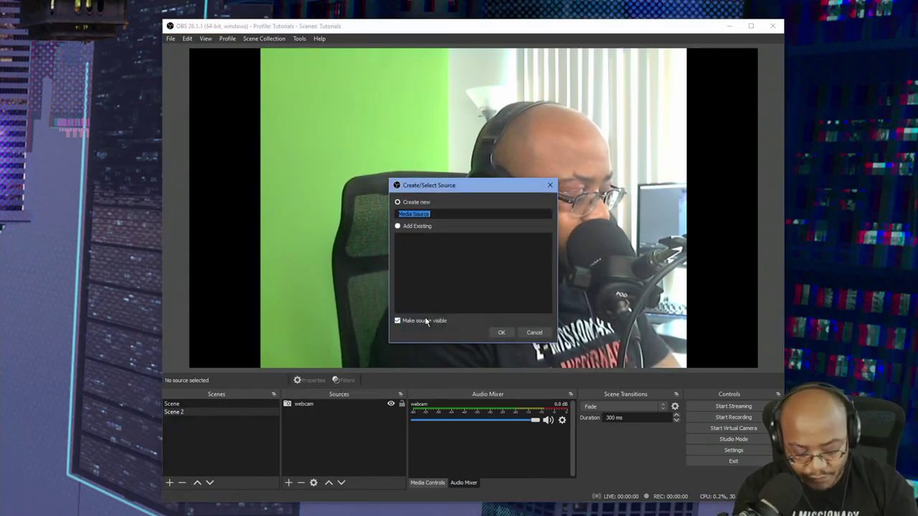
pyautogui.press('BackSpace')
pyautogui.write('lw mp')
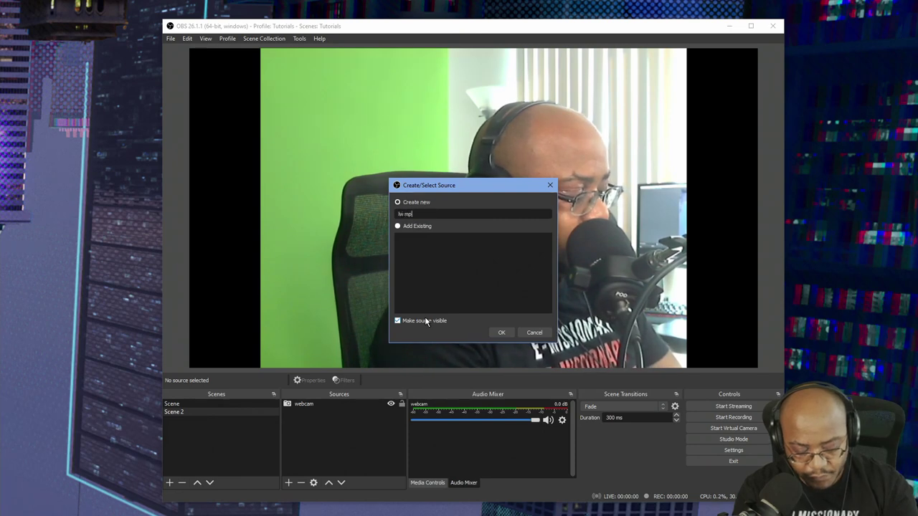
pyautogui.write('4')
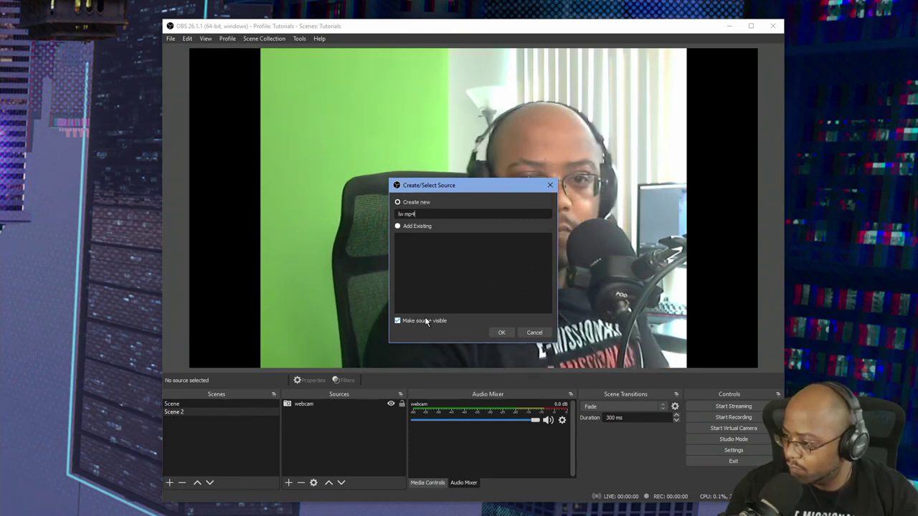
pyautogui.click(510, 335)
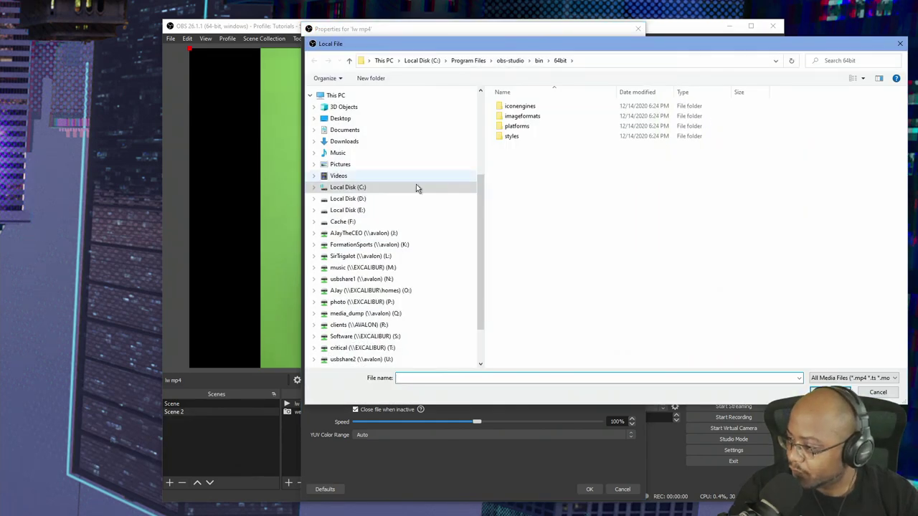
# Set lw mp4 to play the rendered lower-third MP4 from J:\New folder.
pyautogui.click(384, 234)
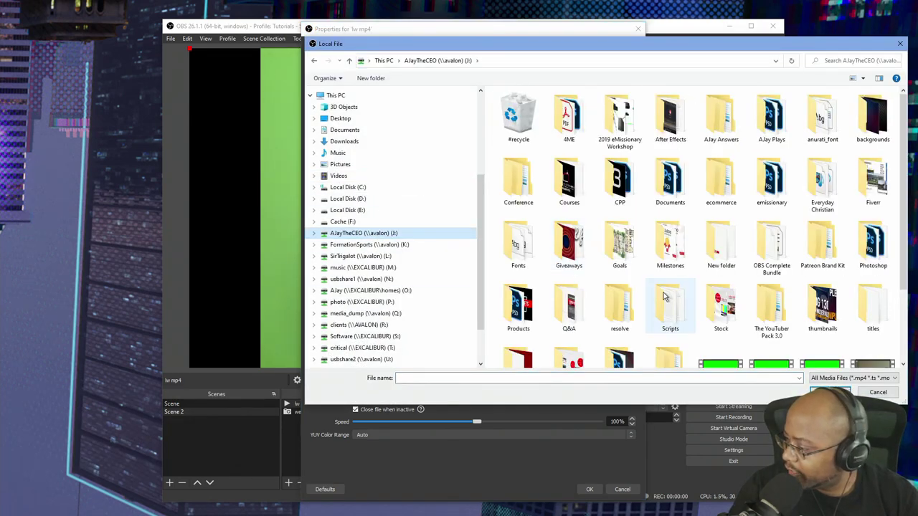
pyautogui.doubleClick(722, 244)
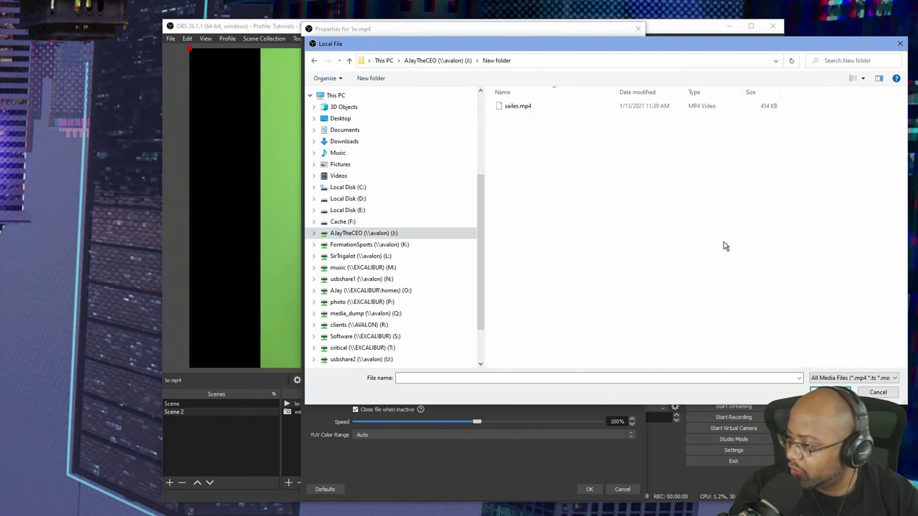
pyautogui.doubleClick(534, 112)
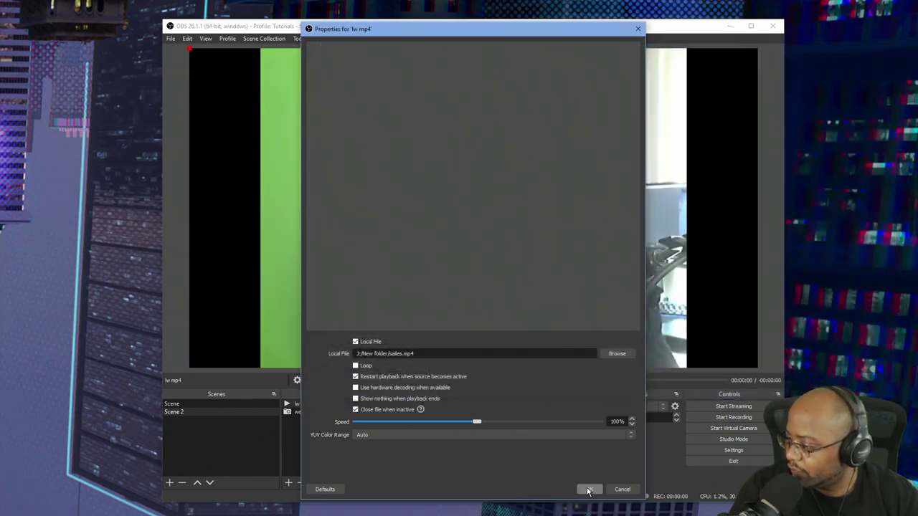
pyautogui.click(588, 489)
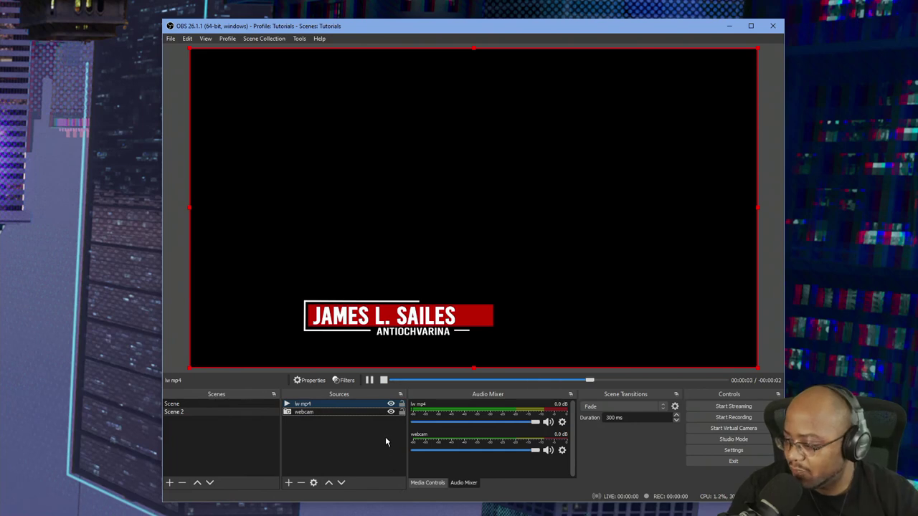
# Add a Color Key filter to the lw mp4 source.
pyautogui.rightClick(345, 408)
pyautogui.click(393, 385)
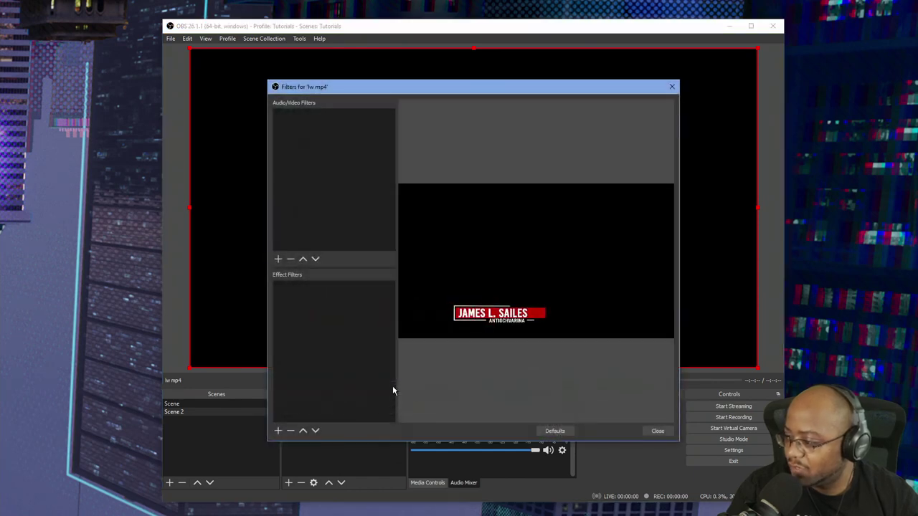
pyautogui.click(278, 431)
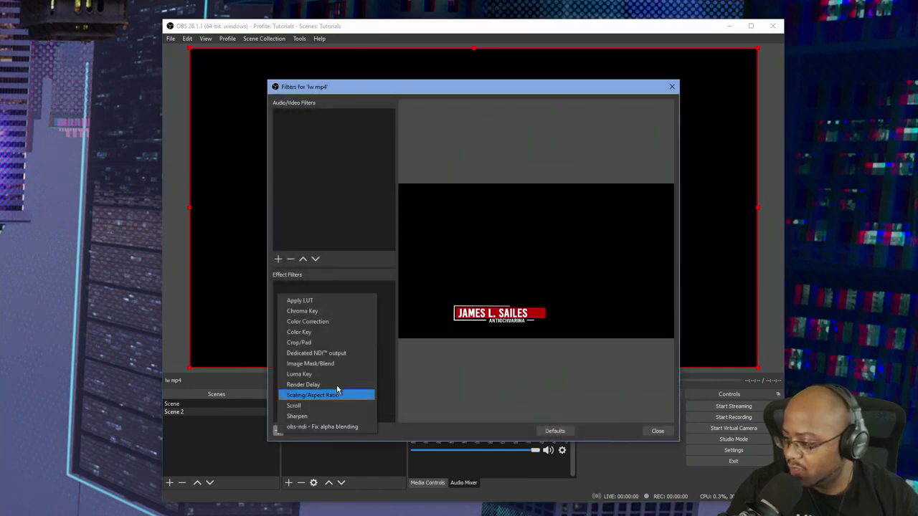
pyautogui.click(352, 323)
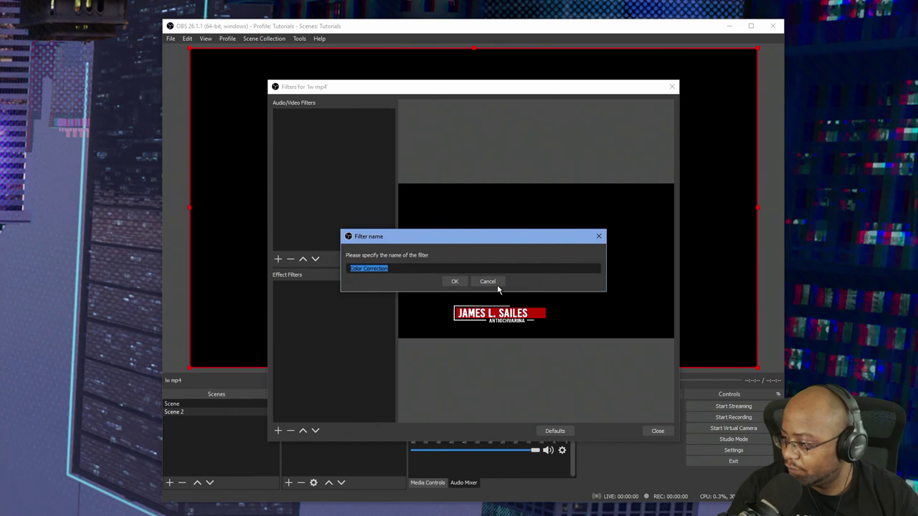
pyautogui.click(495, 282)
pyautogui.click(278, 430)
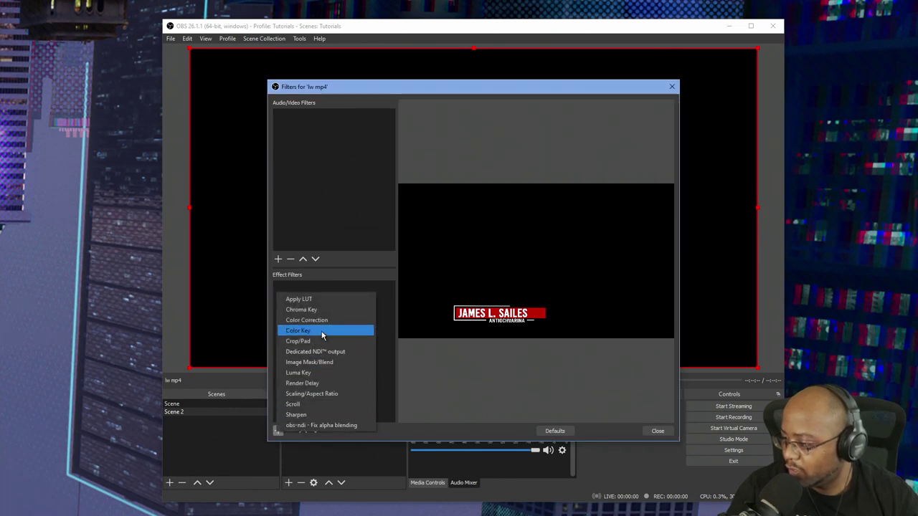
pyautogui.click(323, 328)
pyautogui.click(455, 282)
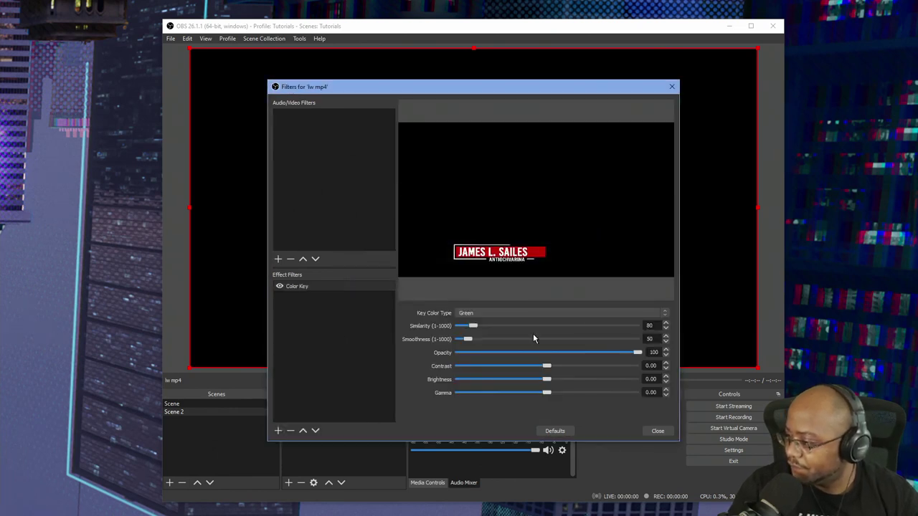
# Set the Color Key to a custom colour sampled as black (#000000).
pyautogui.click(559, 313)
pyautogui.click(512, 346)
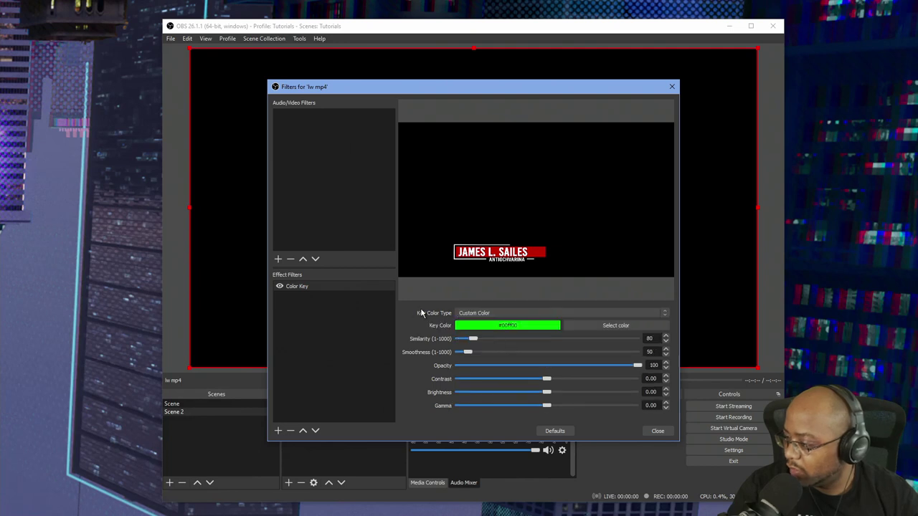
pyautogui.click(585, 328)
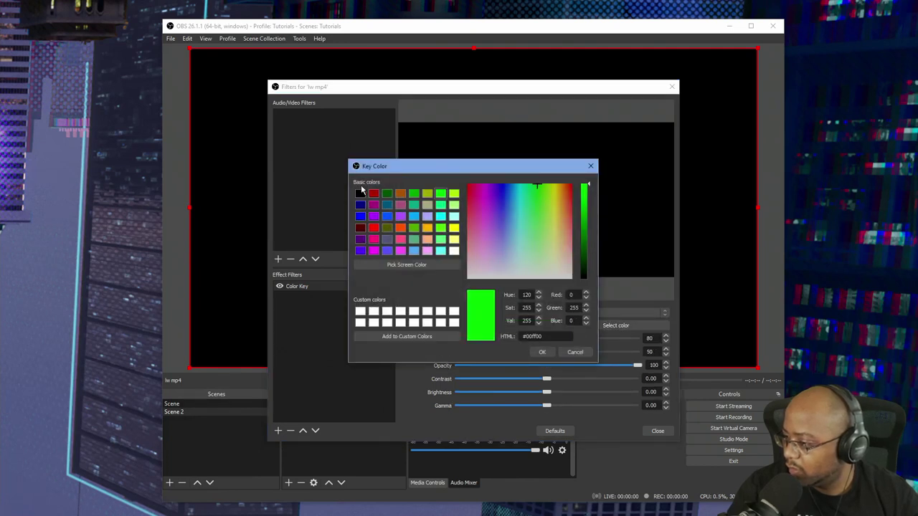
pyautogui.click(407, 265)
pyautogui.click(244, 192)
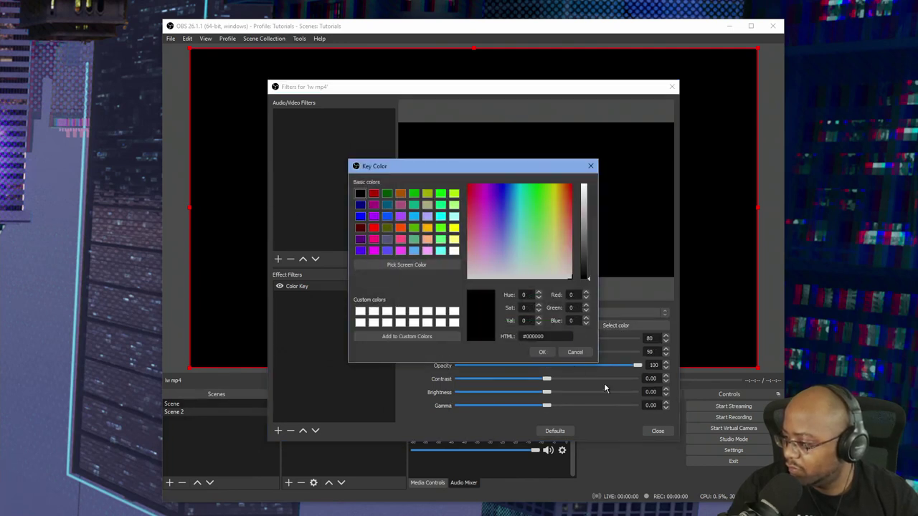
pyautogui.click(541, 352)
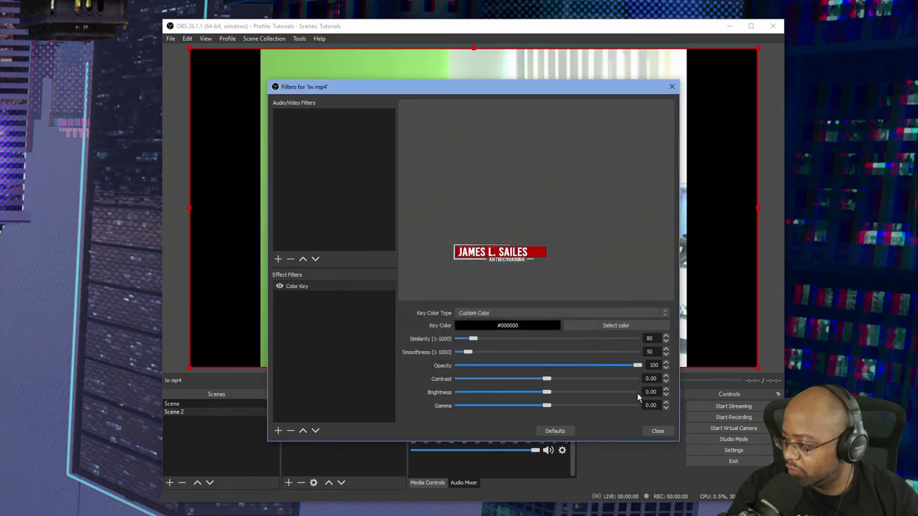
pyautogui.click(649, 432)
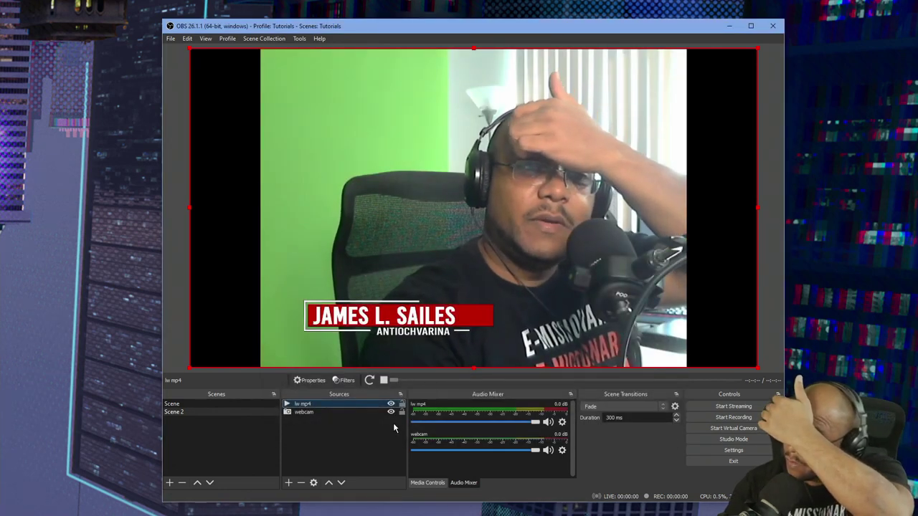
# Review the lw mp4 properties and cancel without changes.
pyautogui.rightClick(309, 407)
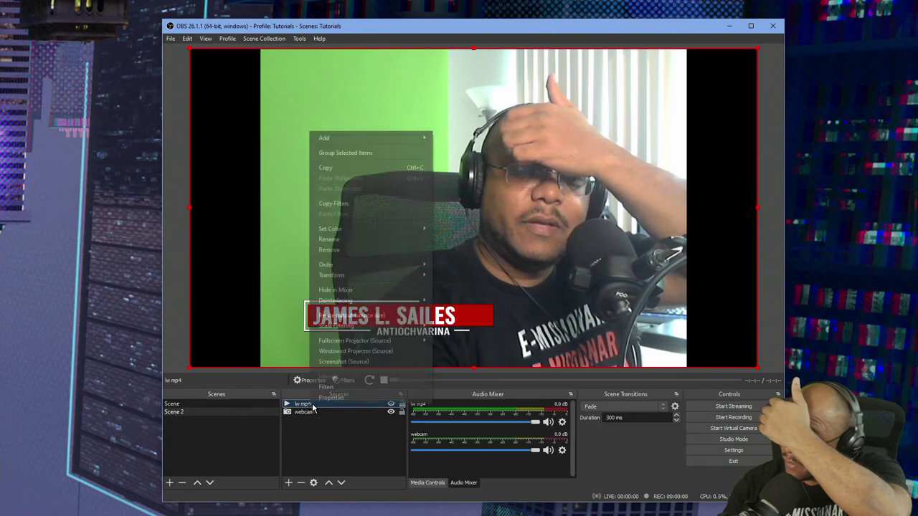
pyautogui.click(344, 395)
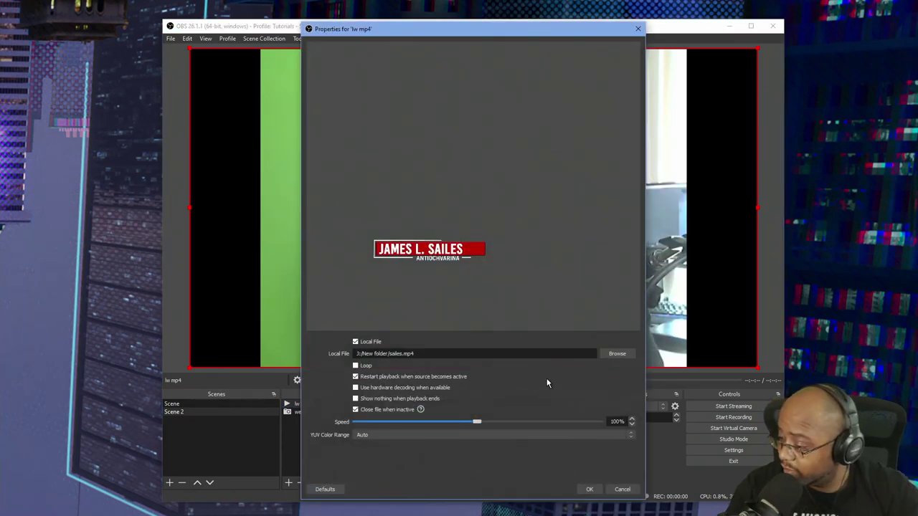
pyautogui.click(623, 489)
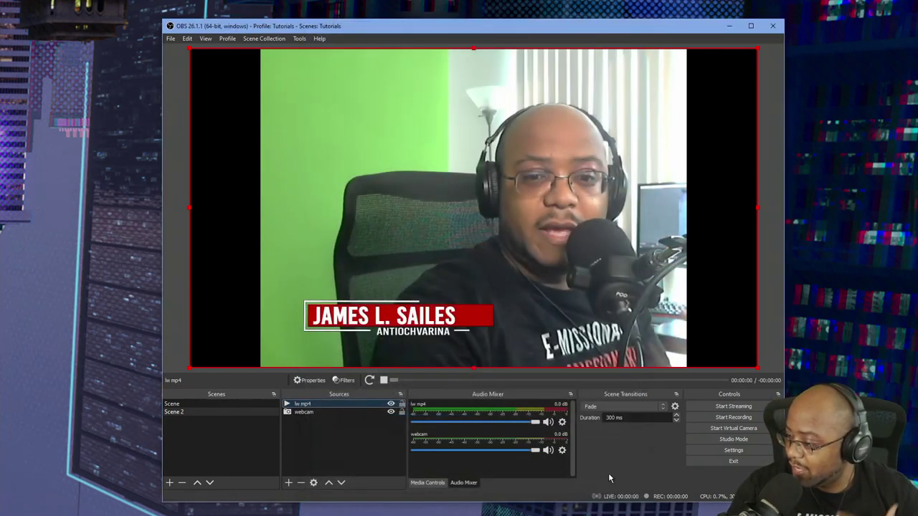
# Switch between Scene and Scene 2, ending on Scene.
pyautogui.click(241, 402)
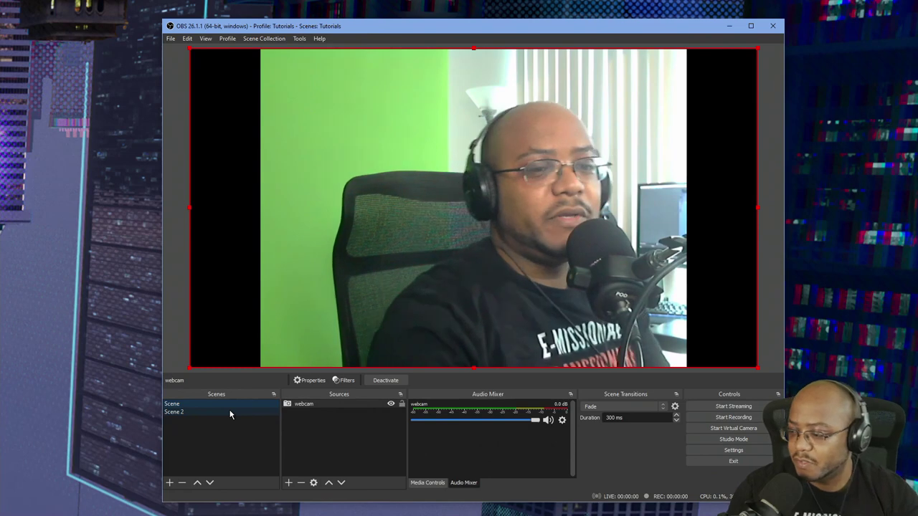
pyautogui.click(229, 413)
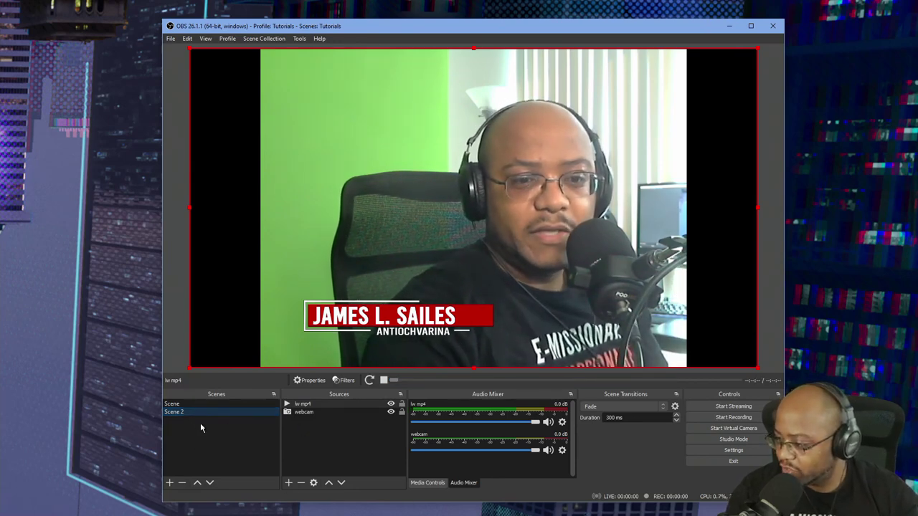
pyautogui.click(182, 405)
pyautogui.rightClick(183, 405)
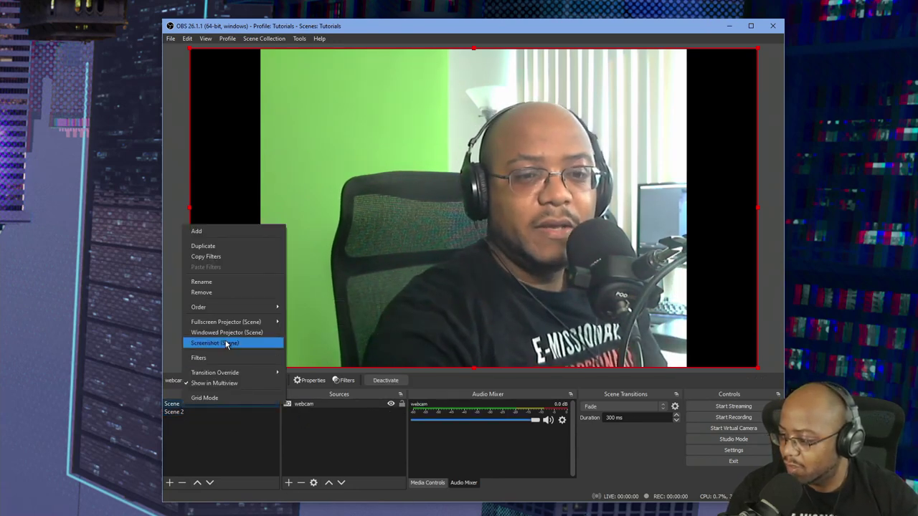
# Add a new Scene 3 containing an Image Slide Show source.
pyautogui.click(204, 232)
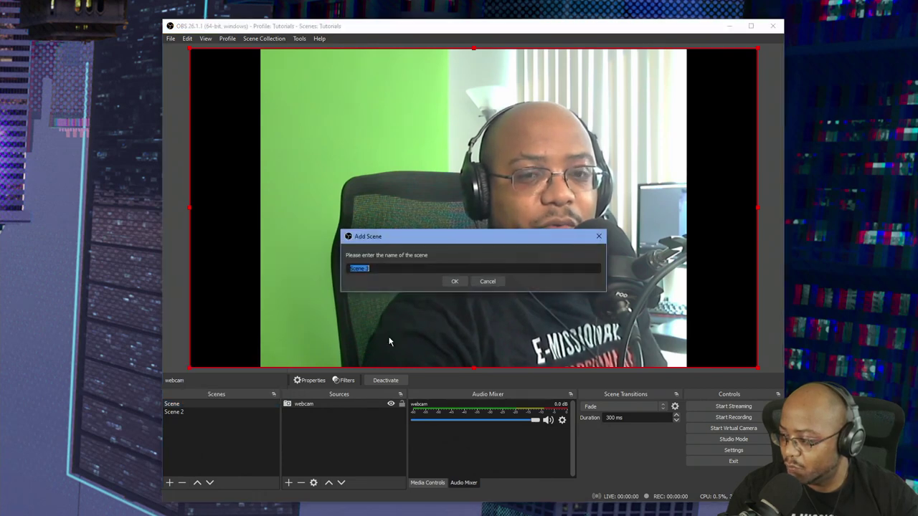
pyautogui.click(453, 282)
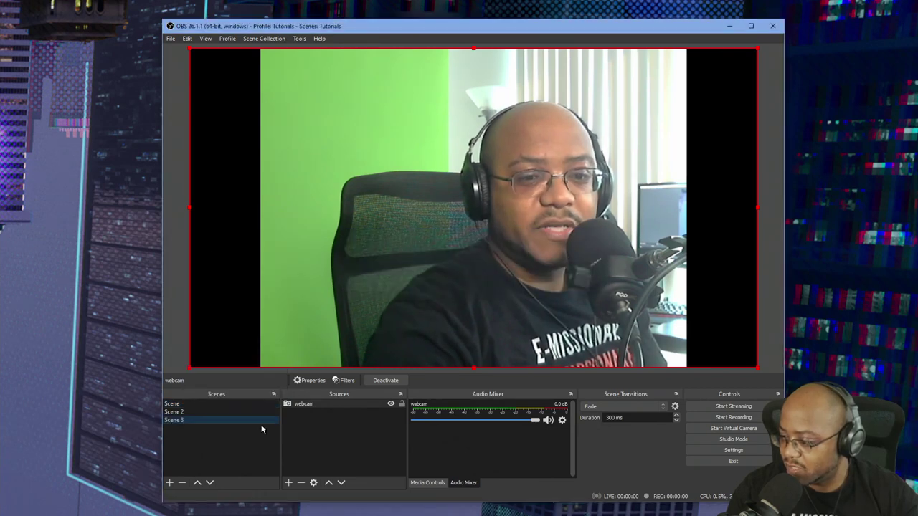
pyautogui.click(288, 484)
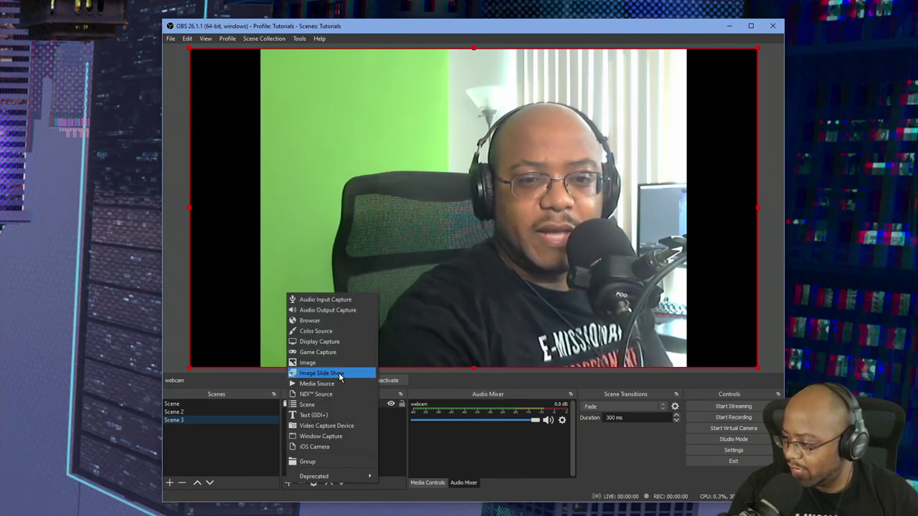
pyautogui.click(338, 372)
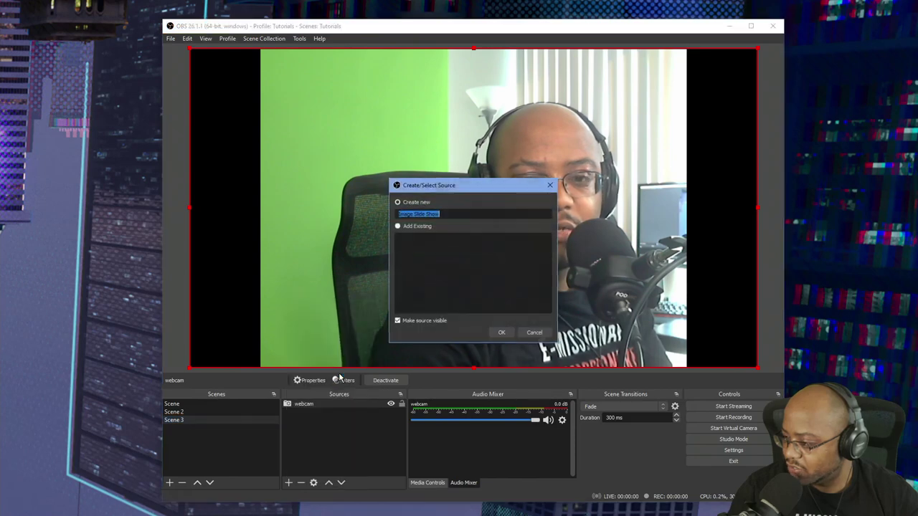
pyautogui.click(501, 332)
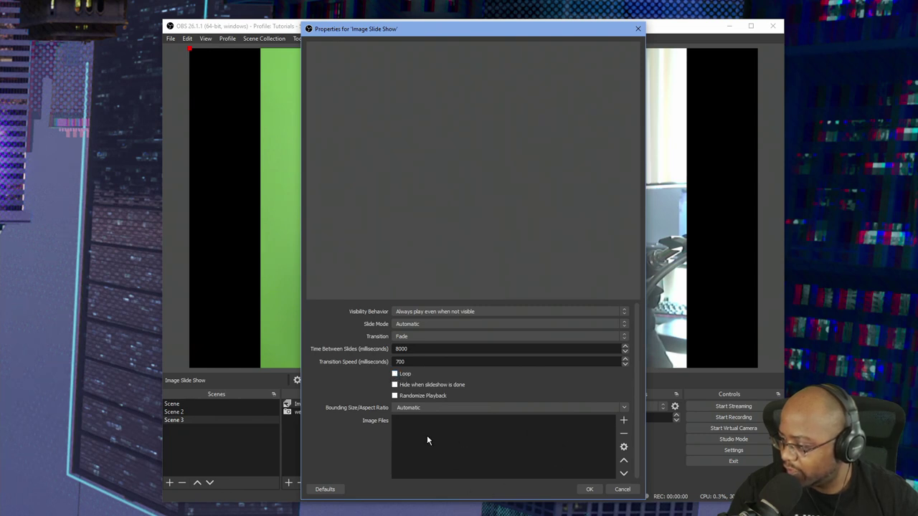
# Add J:/New folder as the slideshow's image directory.
pyautogui.click(624, 422)
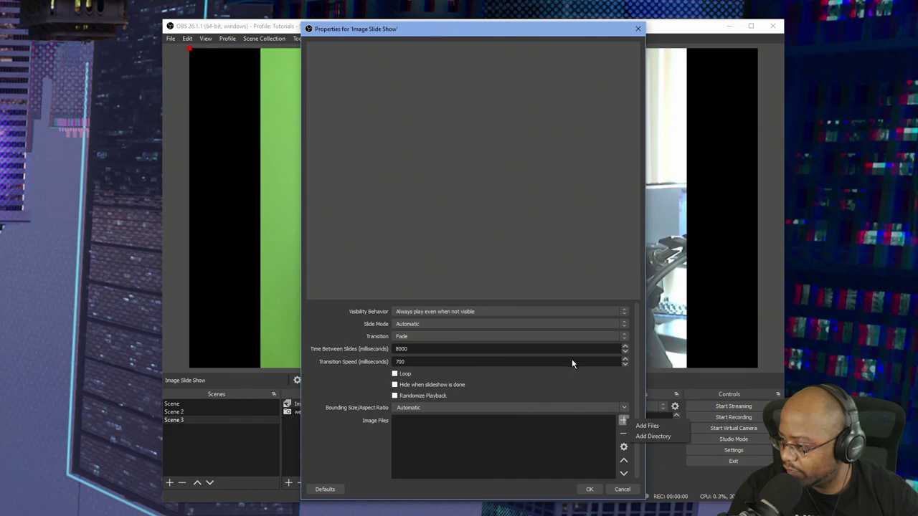
pyautogui.click(651, 436)
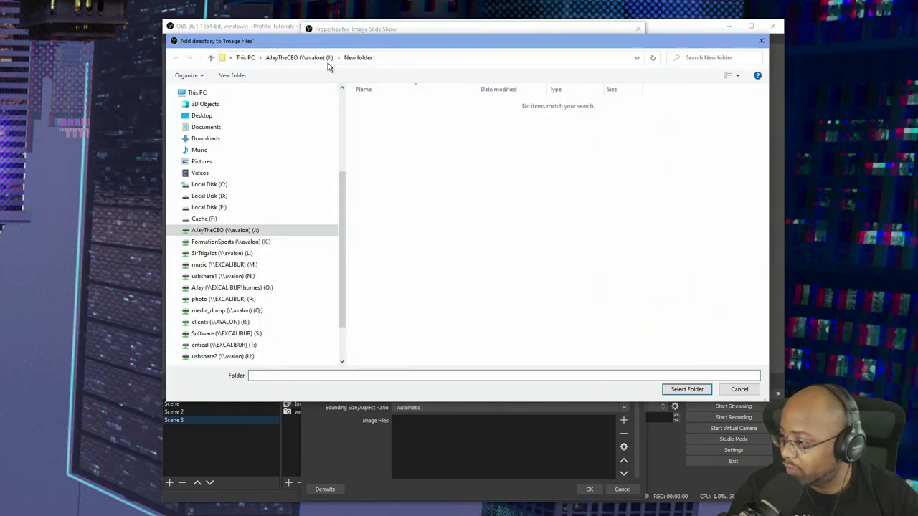
pyautogui.click(687, 389)
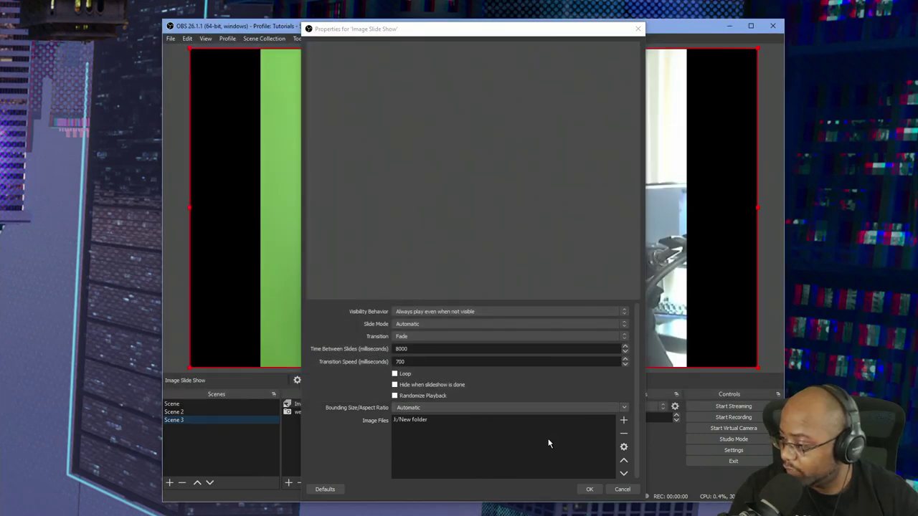
# Make the slideshow stop when hidden and restart when shown, then compare Scene and Scene 3.
pyautogui.click(436, 312)
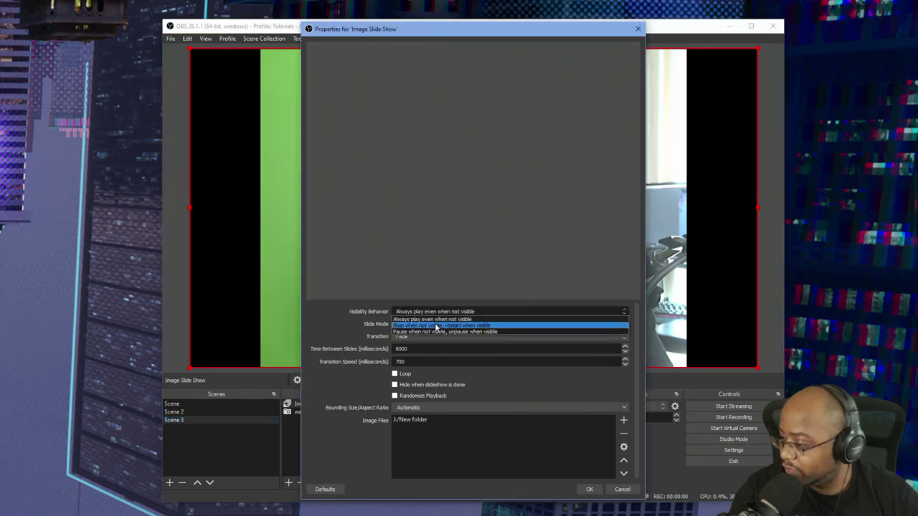
pyautogui.click(435, 326)
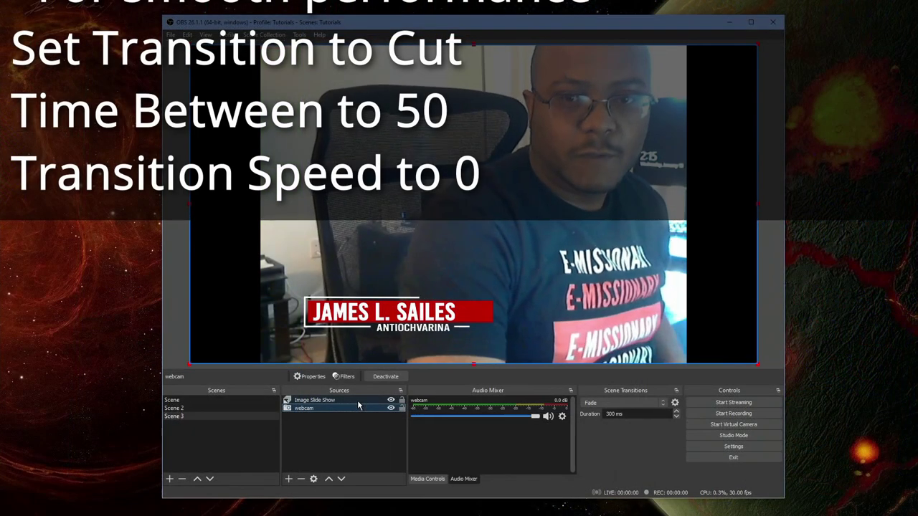
pyautogui.doubleClick(357, 399)
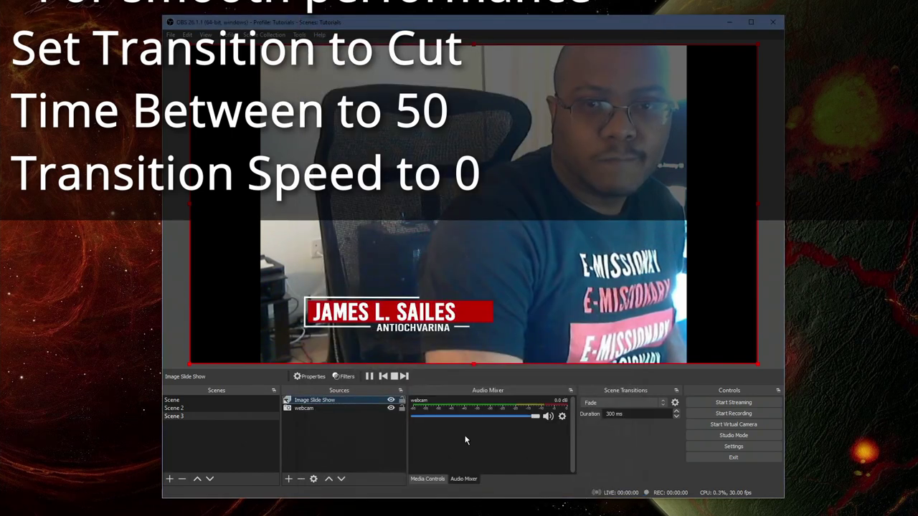
pyautogui.click(203, 400)
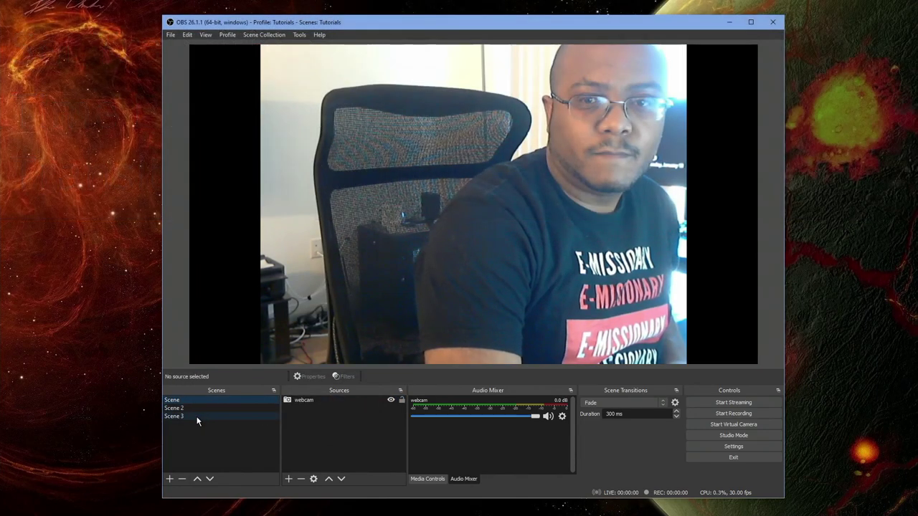
pyautogui.click(198, 418)
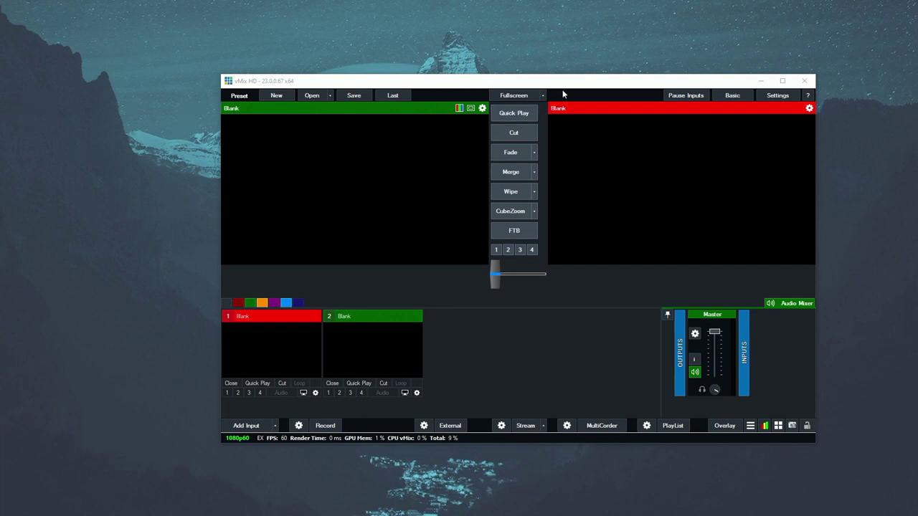
# Reposition the vMix window on the desktop.
pyautogui.moveTo(583, 83); pyautogui.dragTo(482, 77)
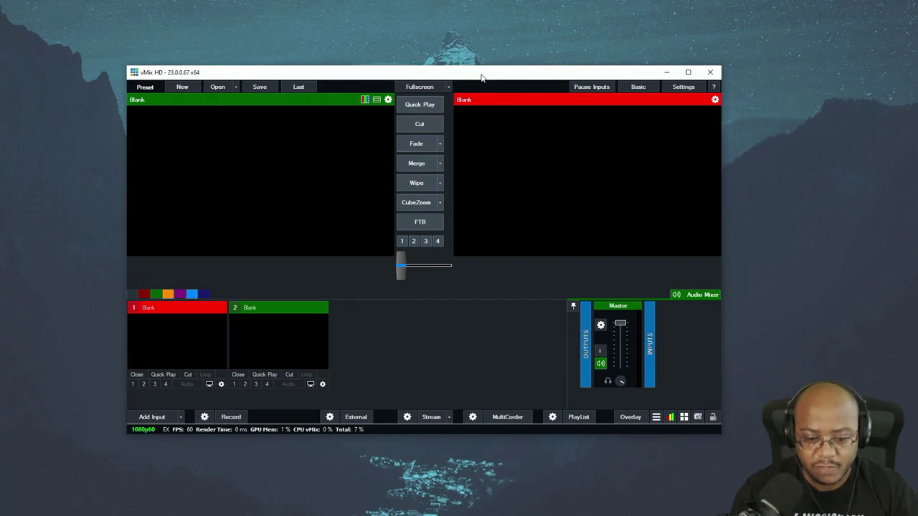
# Add J:\New folder\sailes.mp4 as vMix input 1, preview it, and cut it to output.
pyautogui.click(152, 417)
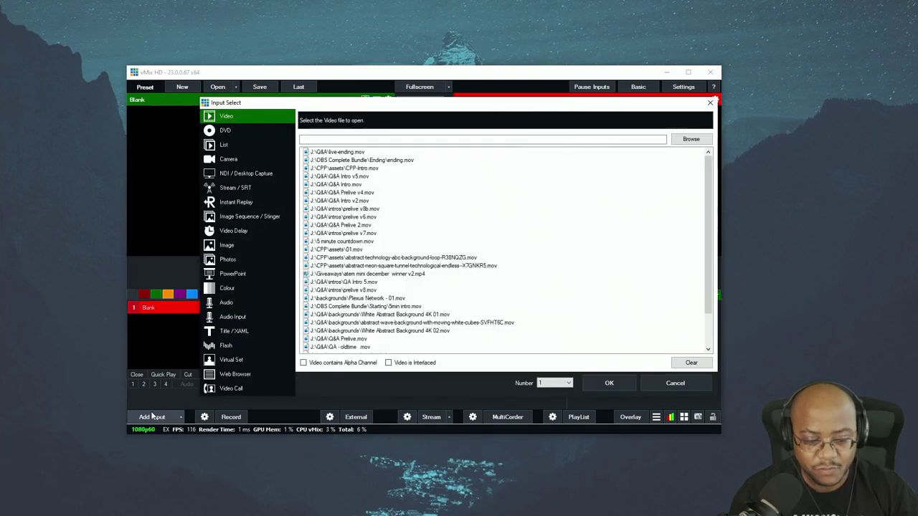
pyautogui.click(690, 138)
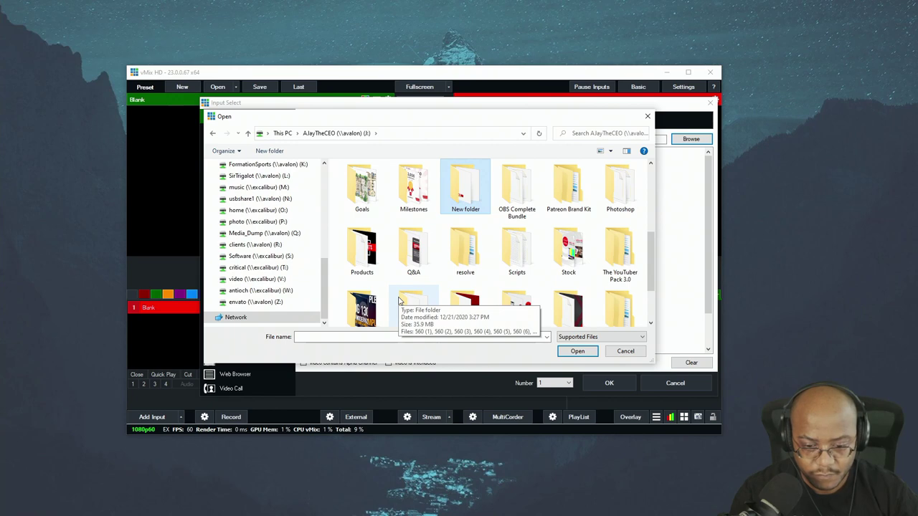
pyautogui.press('Return')
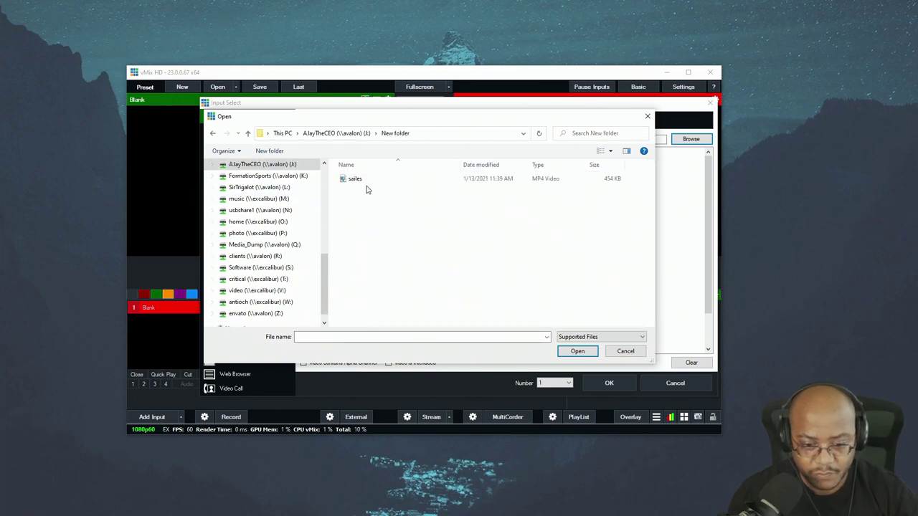
pyautogui.doubleClick(365, 180)
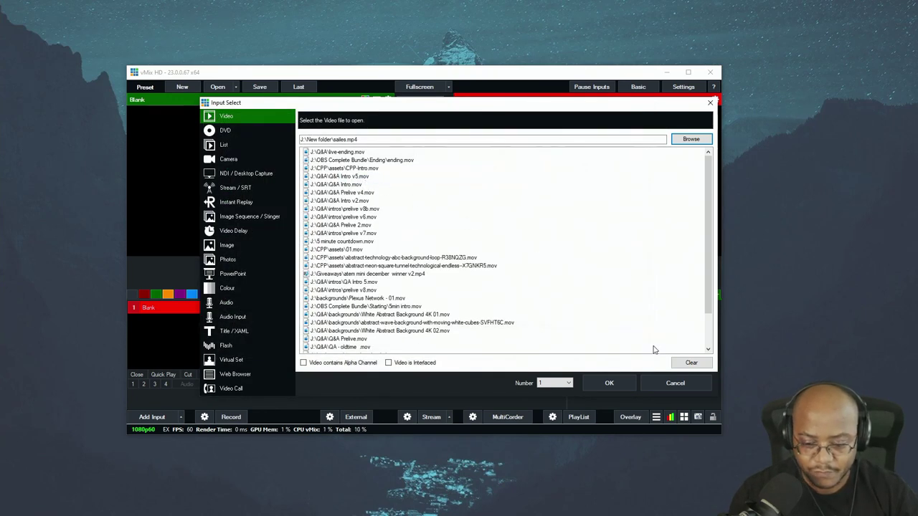
pyautogui.click(609, 383)
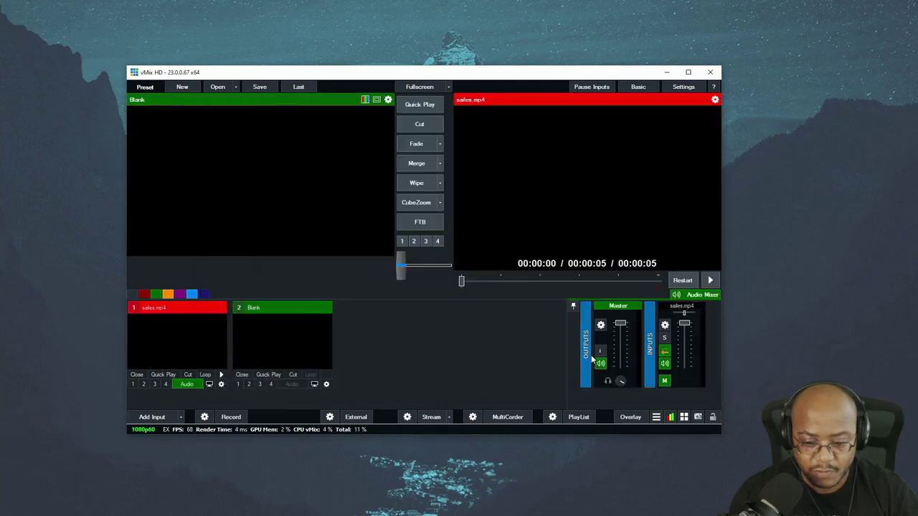
pyautogui.click(187, 343)
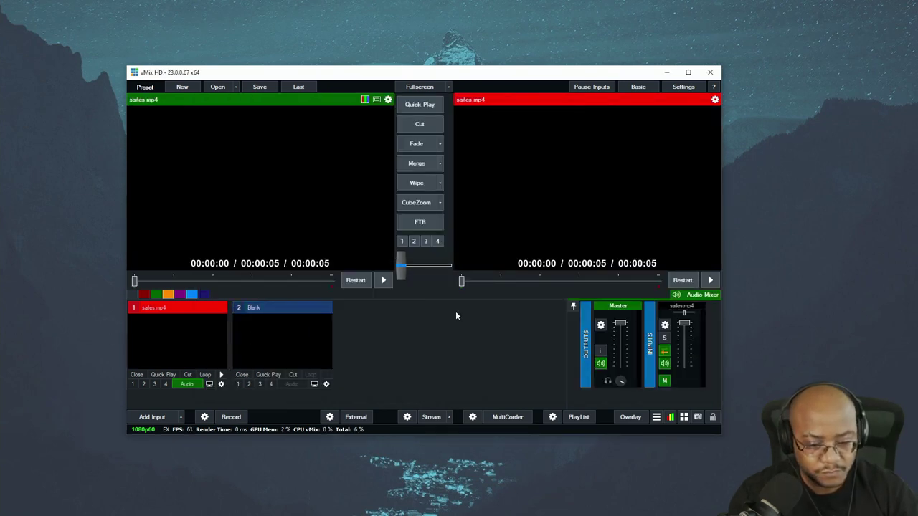
pyautogui.click(420, 125)
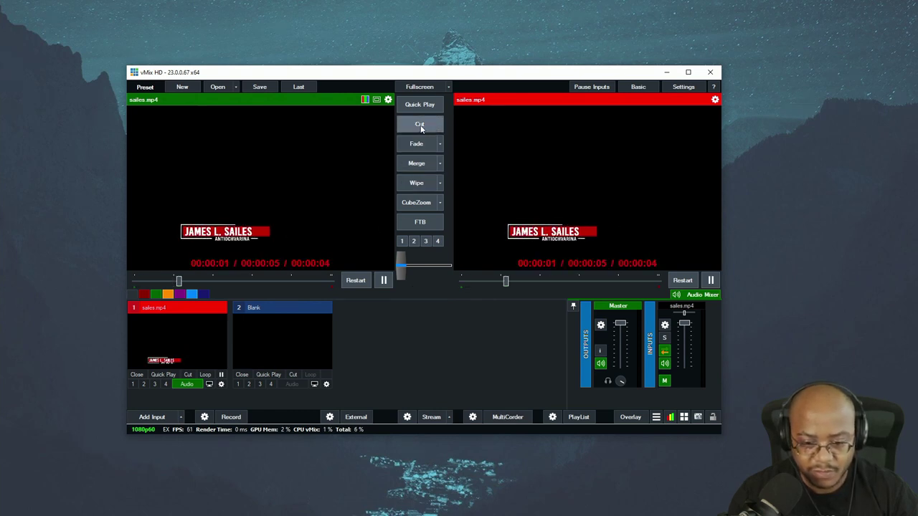
# Enable Colour Key on input 1 with black chosen as the key colour.
pyautogui.click(221, 385)
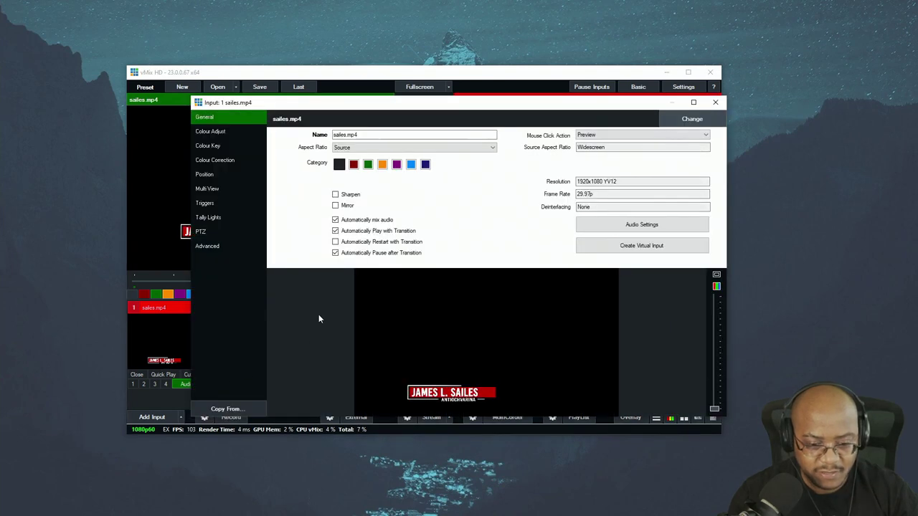
pyautogui.click(220, 144)
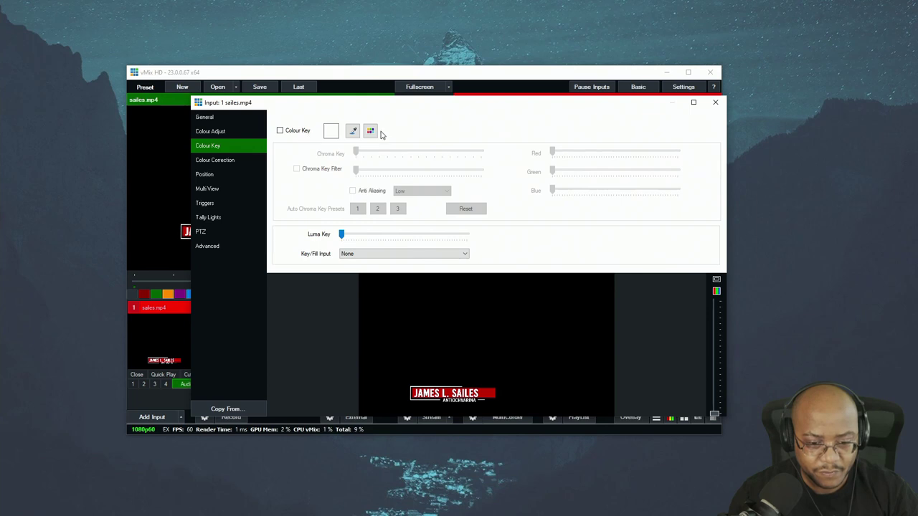
pyautogui.click(371, 131)
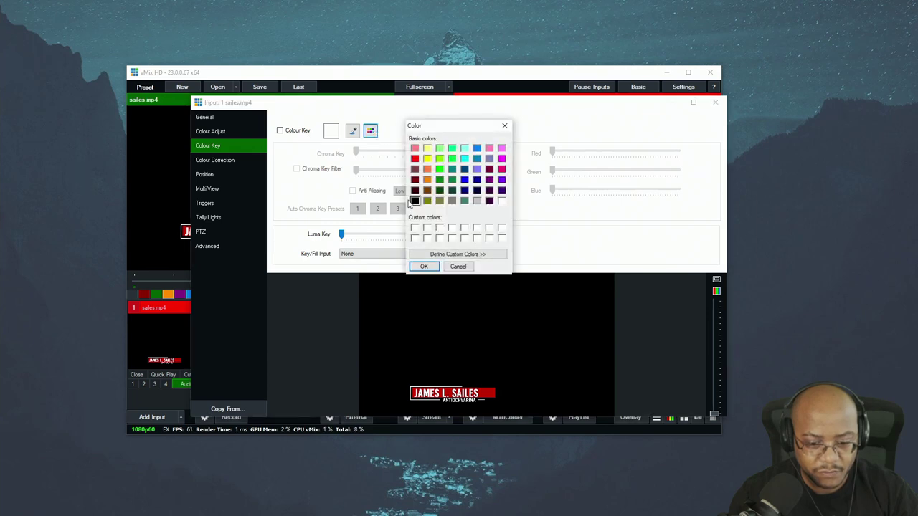
pyautogui.click(424, 266)
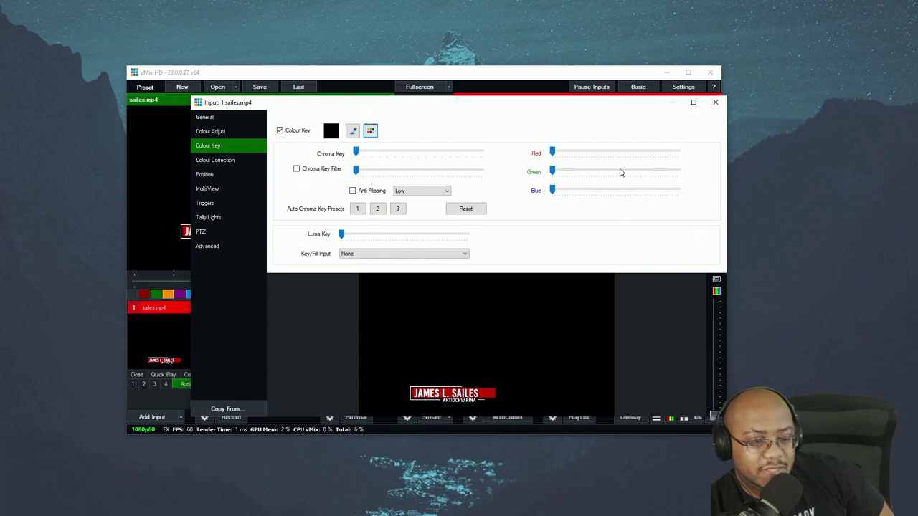
pyautogui.click(714, 103)
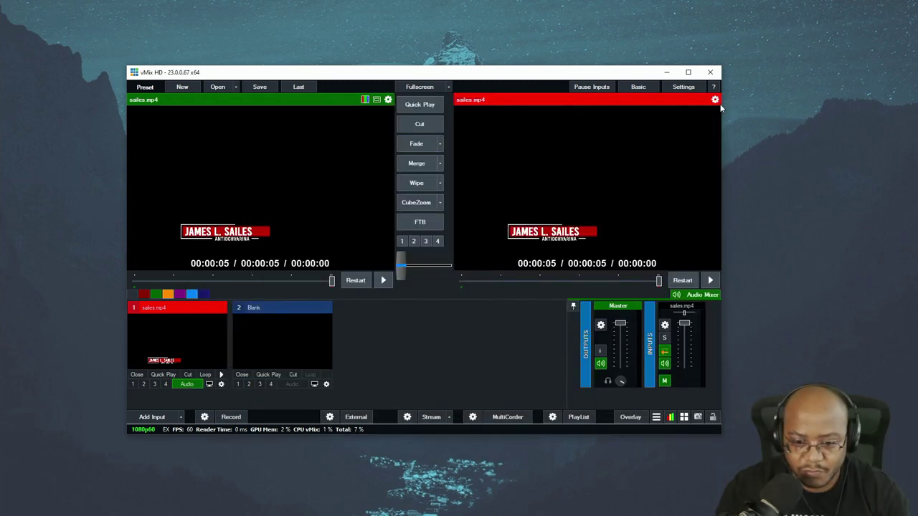
# Add the Logitech HD Webcam C270 camera input and cut it to the live output.
pyautogui.click(152, 417)
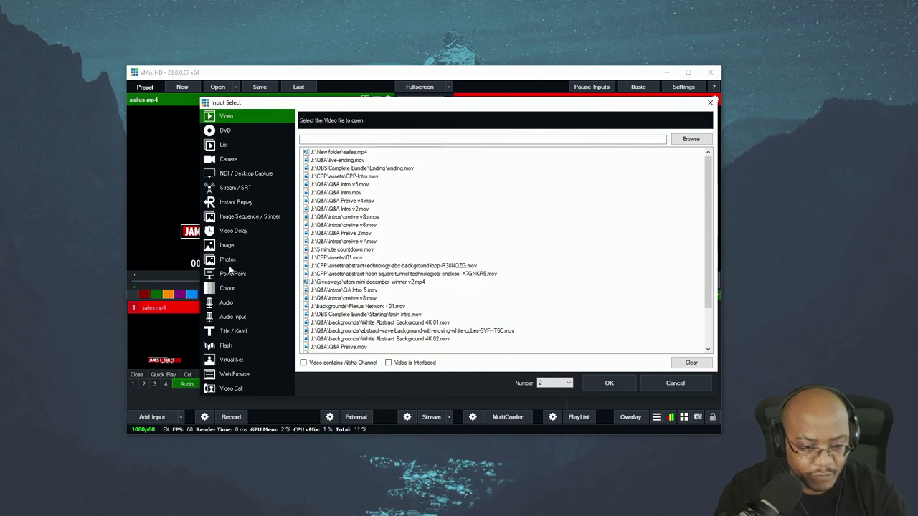
pyautogui.click(228, 159)
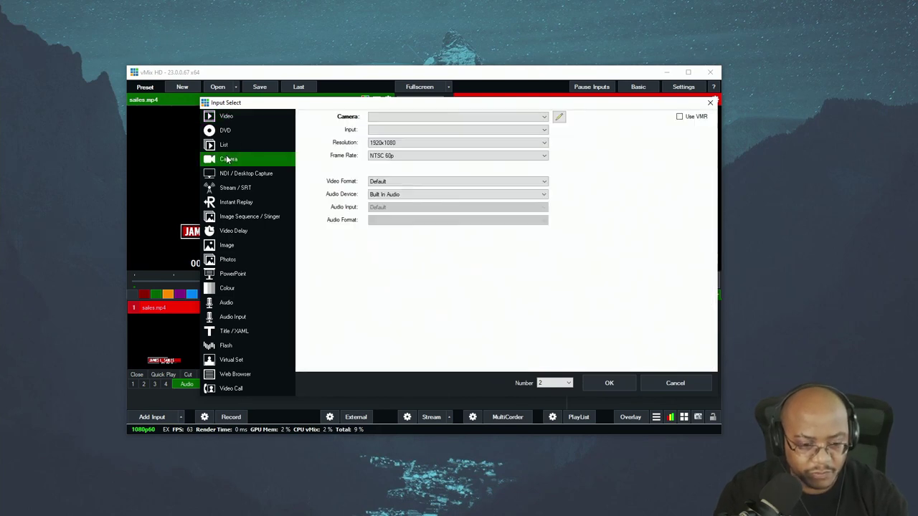
pyautogui.press('Return')
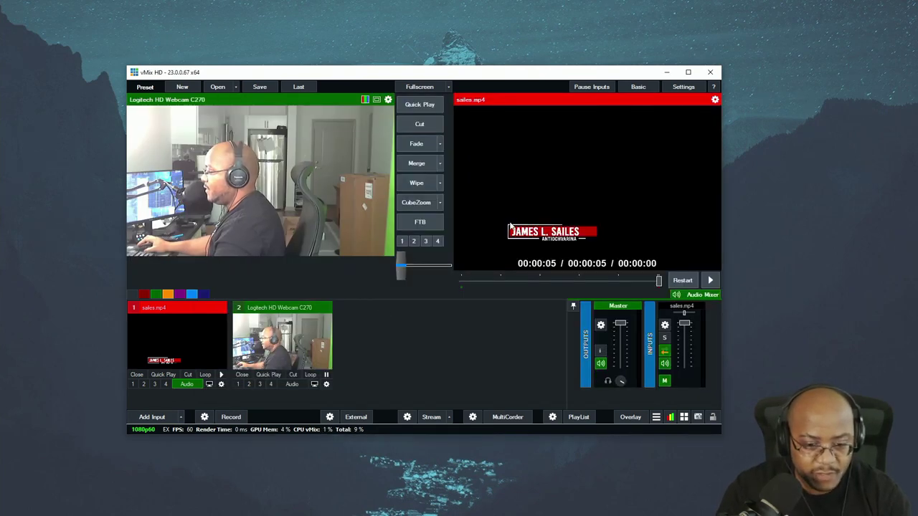
pyautogui.click(418, 124)
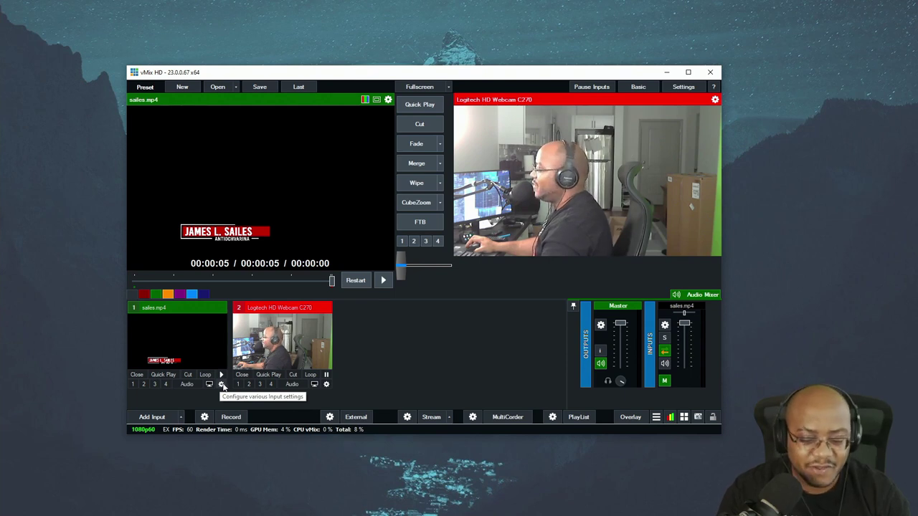
# Recheck input 1's colour key, stop the sailes.mp4 loop, and take it off the output.
pyautogui.click(221, 386)
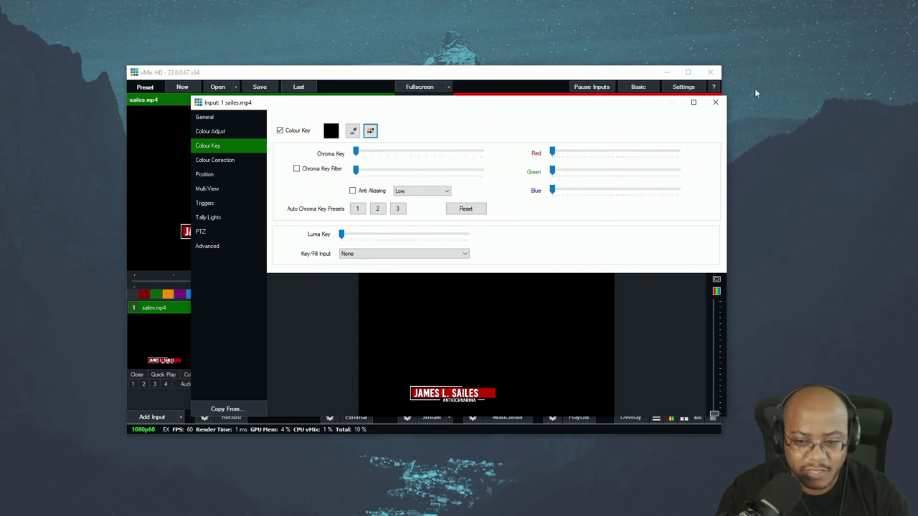
pyautogui.click(715, 102)
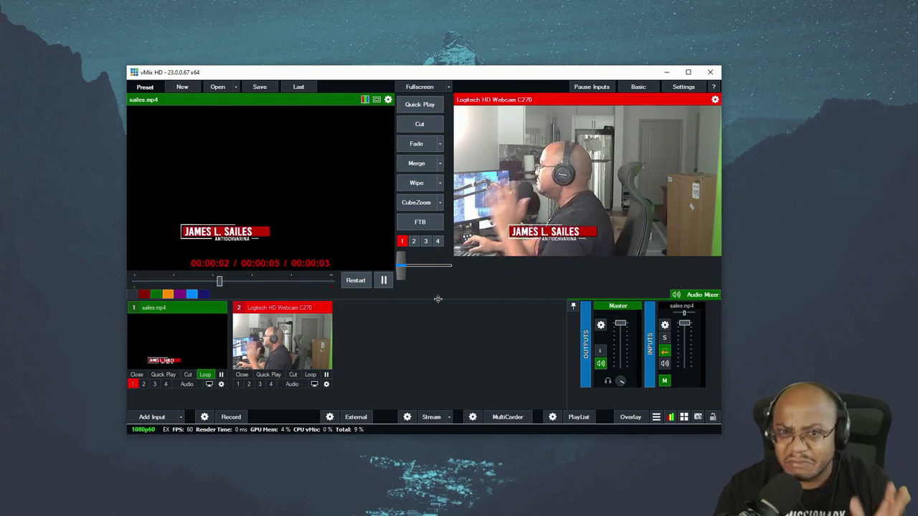
pyautogui.click(206, 375)
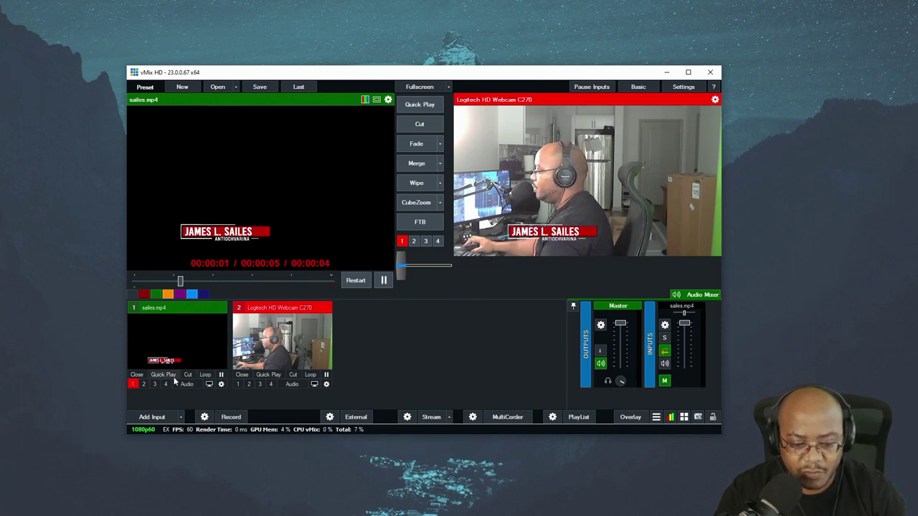
pyautogui.click(133, 385)
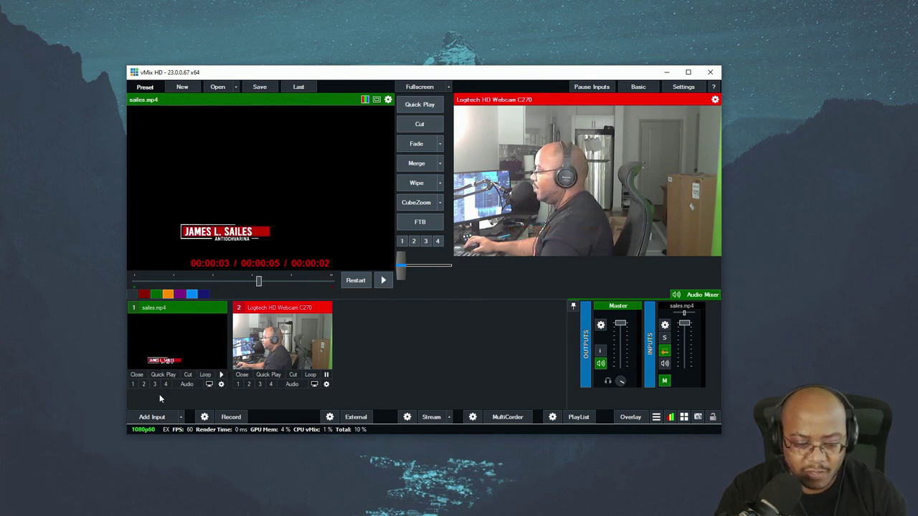
pyautogui.click(150, 418)
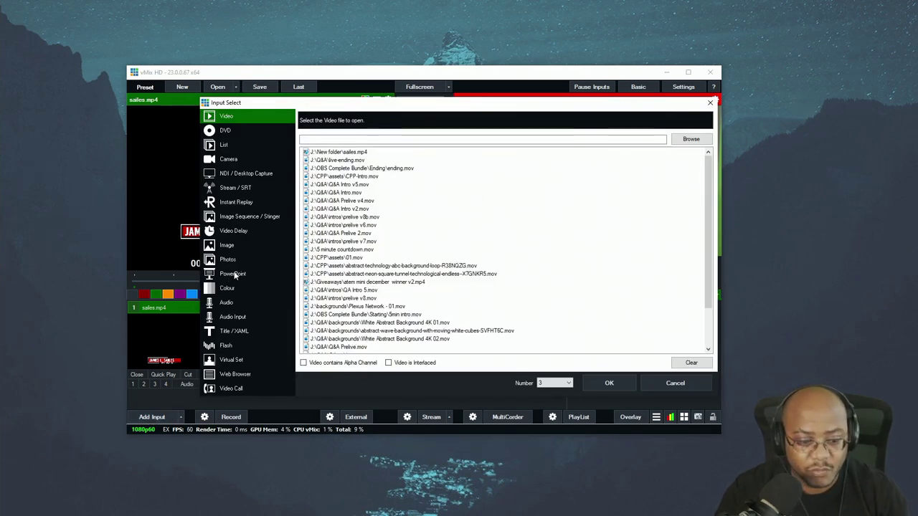
# Add the sailes000.png image sequence as vMix input 3.
pyautogui.click(259, 216)
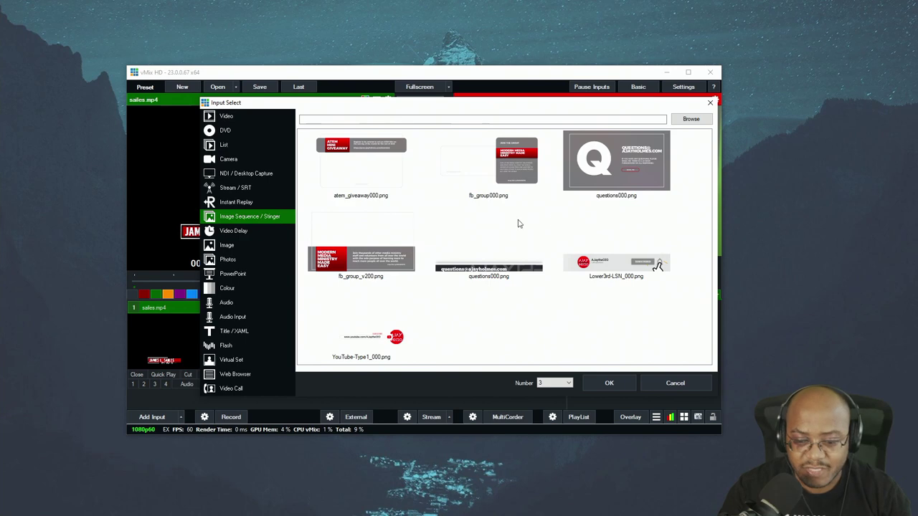
pyautogui.click(691, 119)
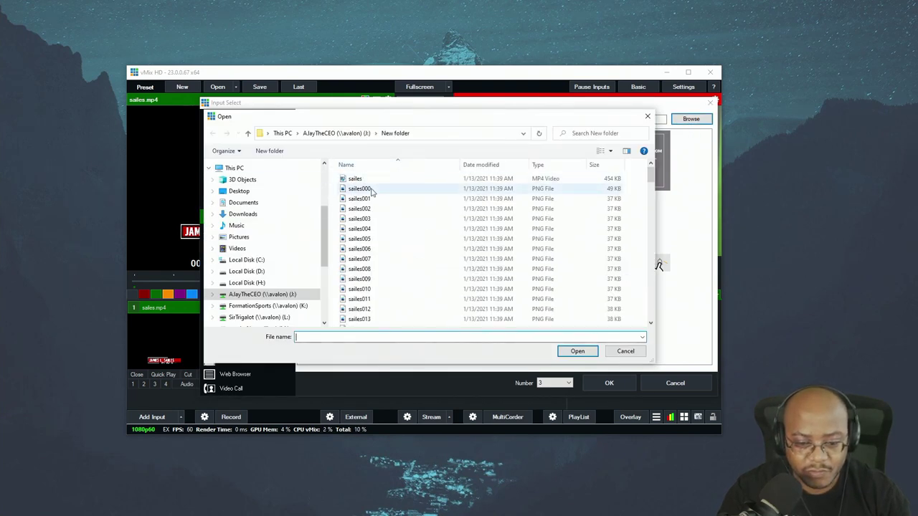
pyautogui.doubleClick(373, 189)
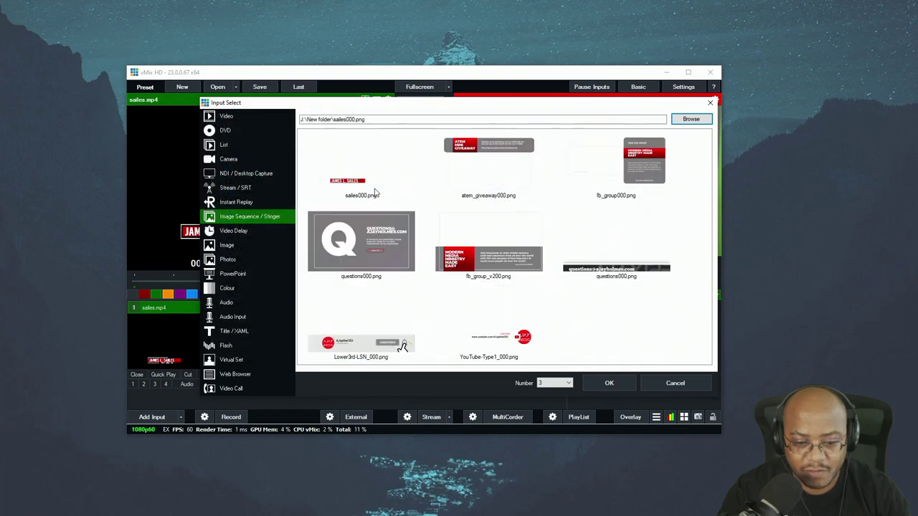
pyautogui.click(359, 183)
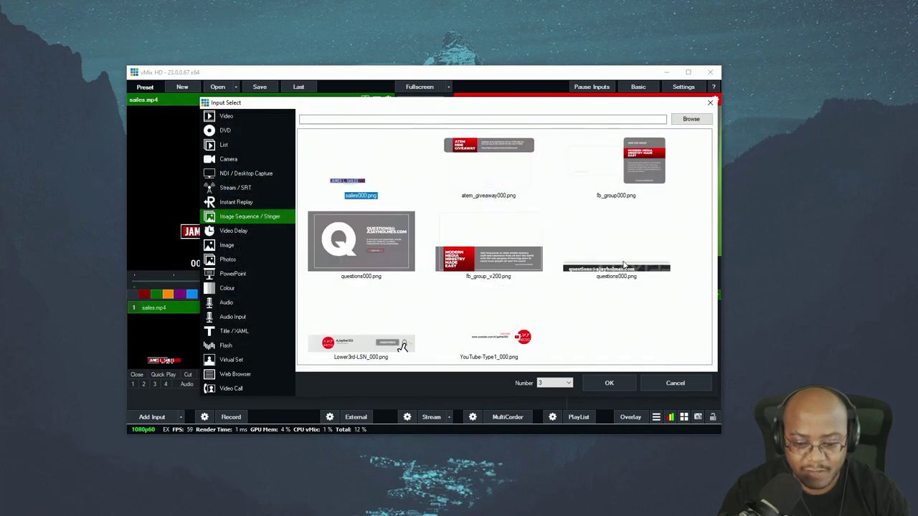
pyautogui.click(608, 383)
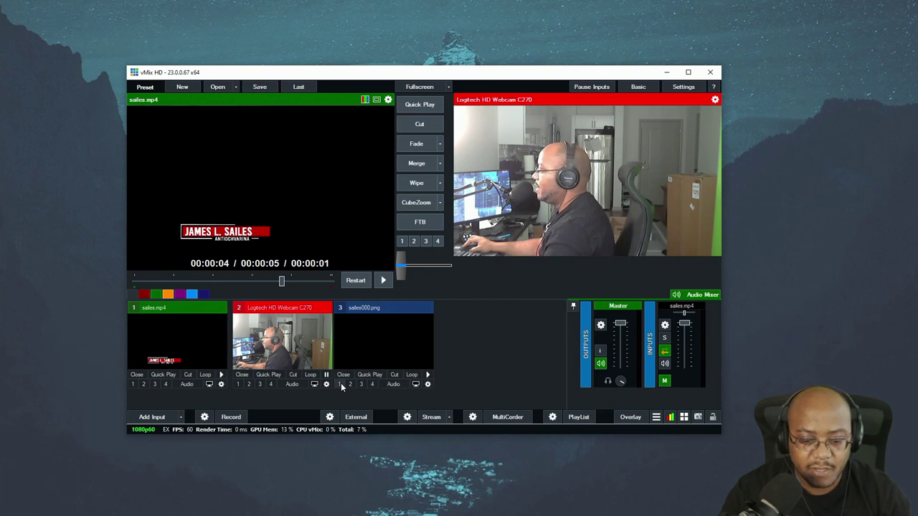
# Play input 3's sailes000.png lower third as overlay 1 over the live webcam.
pyautogui.click(340, 384)
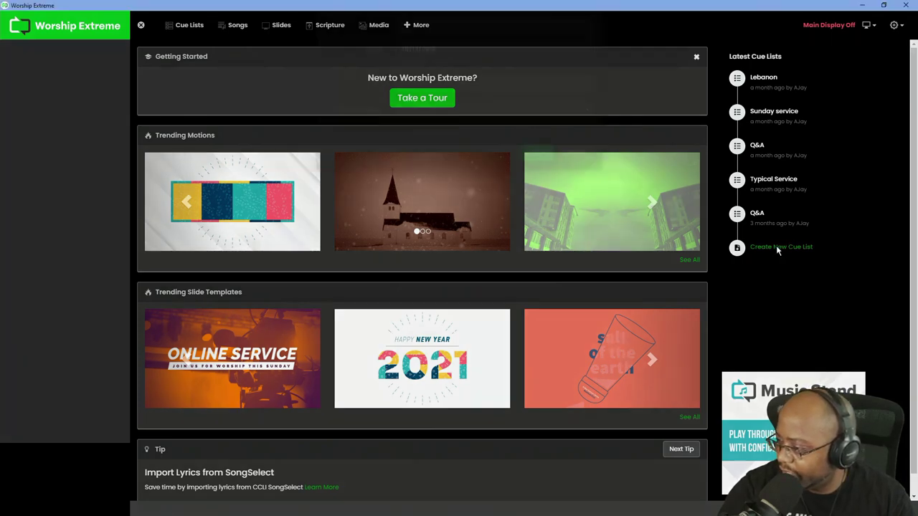
# Create the tutorial cue list, add sailes.mp4 from Media filtered by 'sa', and open its cue.
pyautogui.click(777, 248)
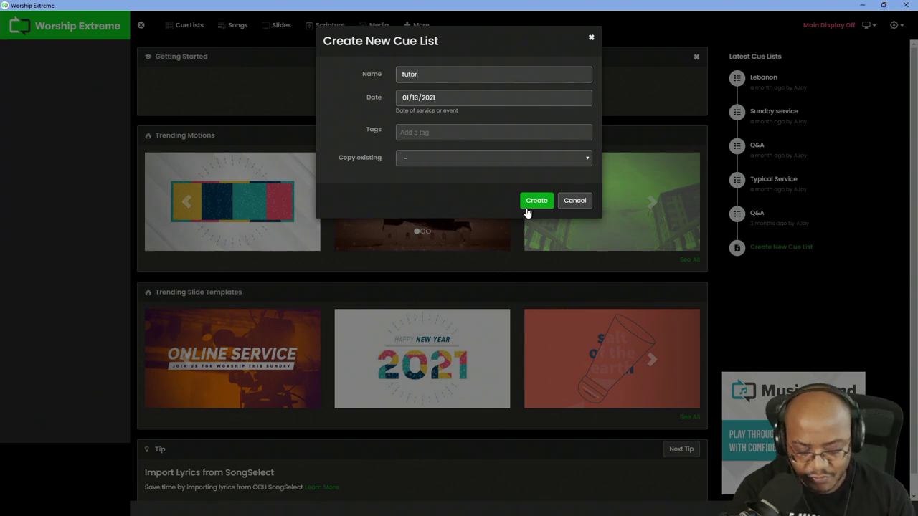
pyautogui.click(527, 207)
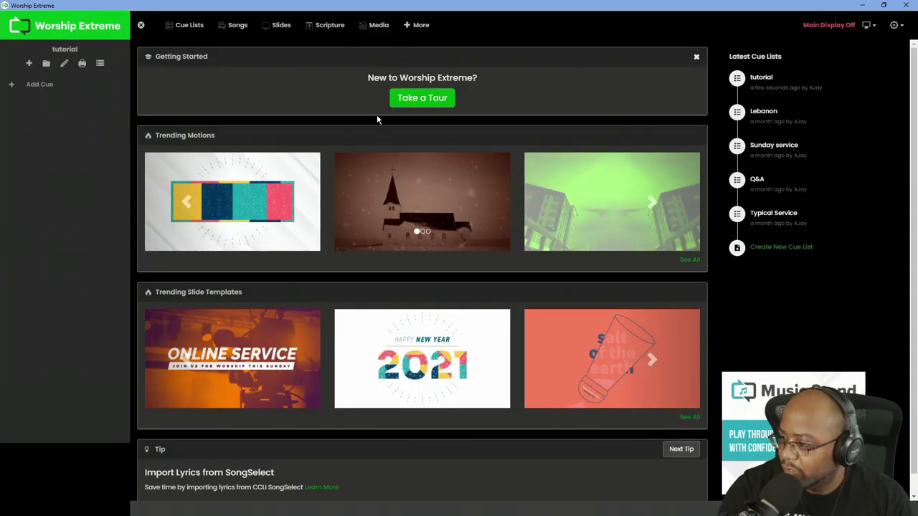
pyautogui.click(371, 28)
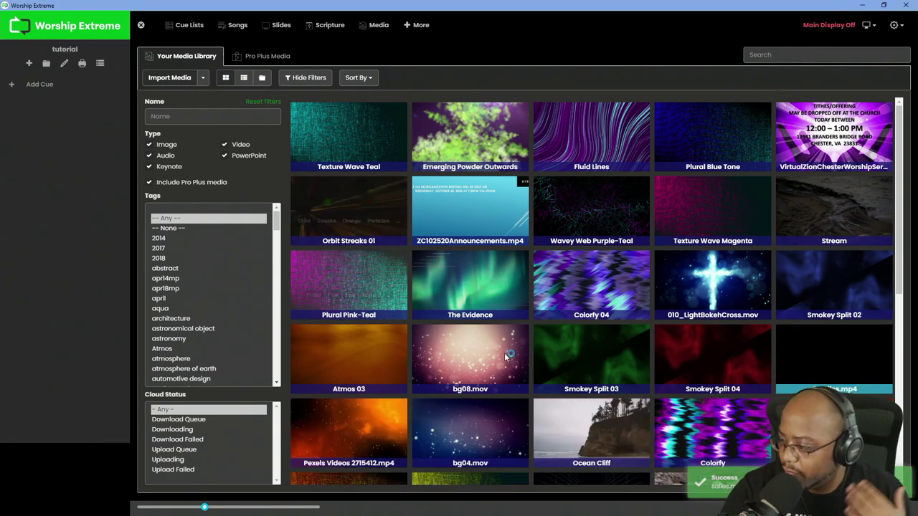
pyautogui.scroll(-10, 542, 355)
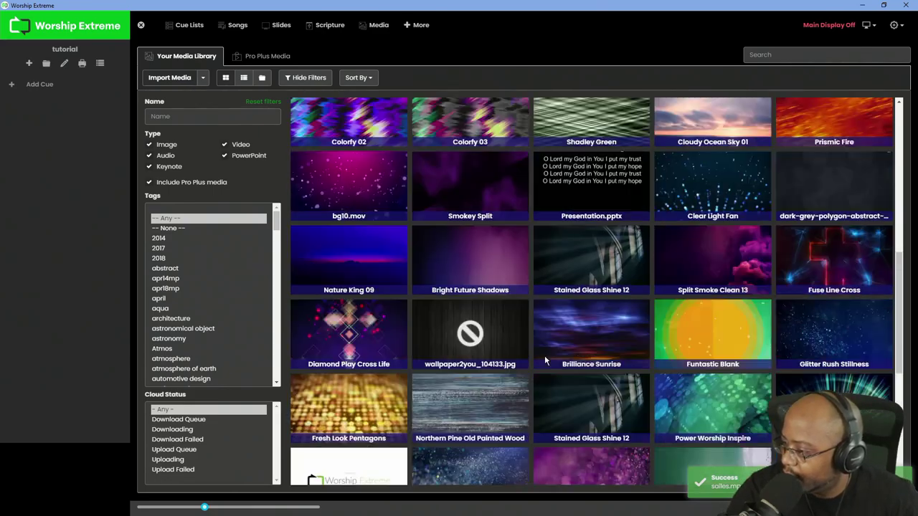
pyautogui.scroll(10, 544, 355)
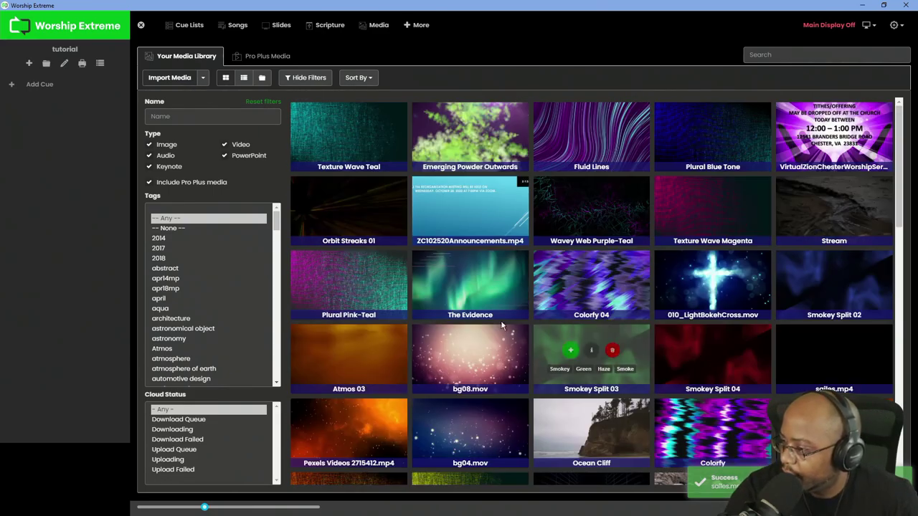
pyautogui.click(233, 117)
pyautogui.write('sailes')
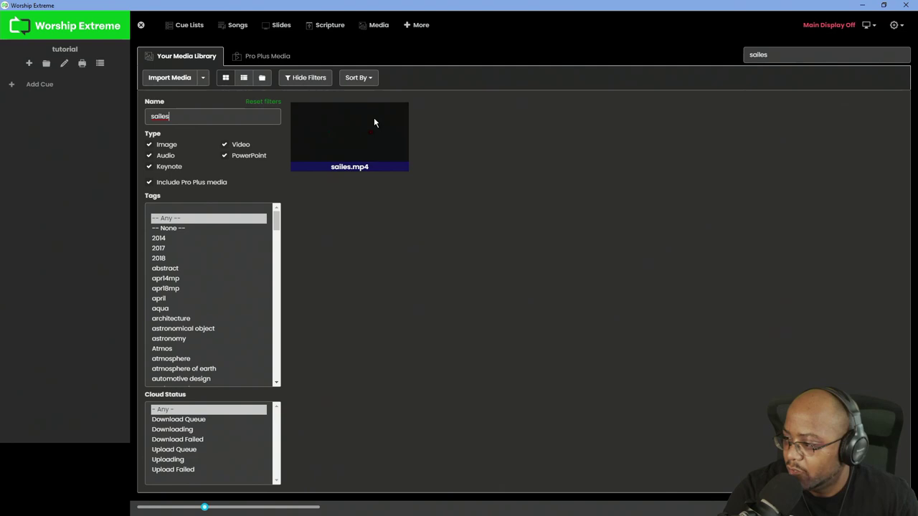
pyautogui.moveTo(358, 149)
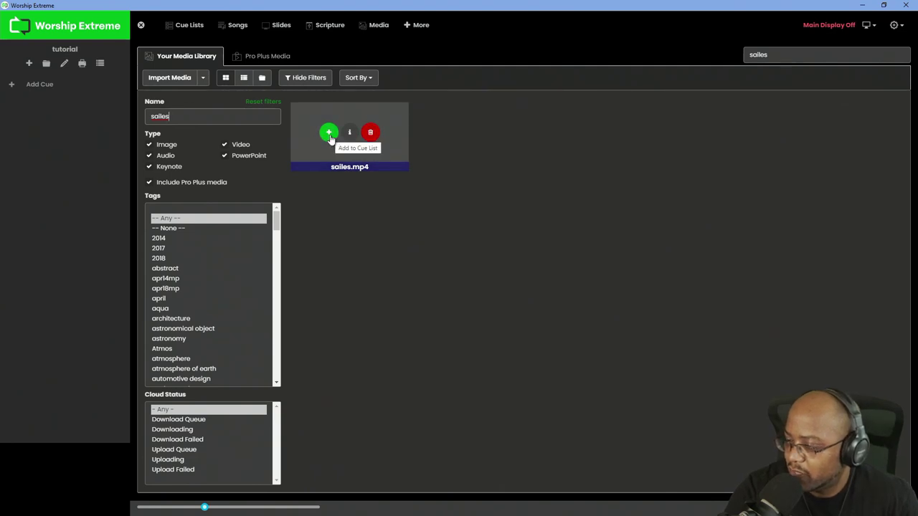
pyautogui.click(328, 134)
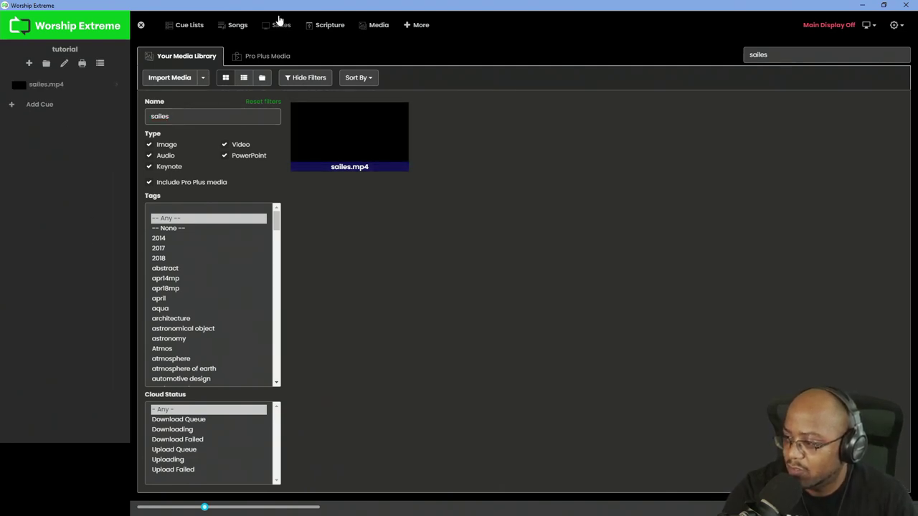
pyautogui.click(63, 83)
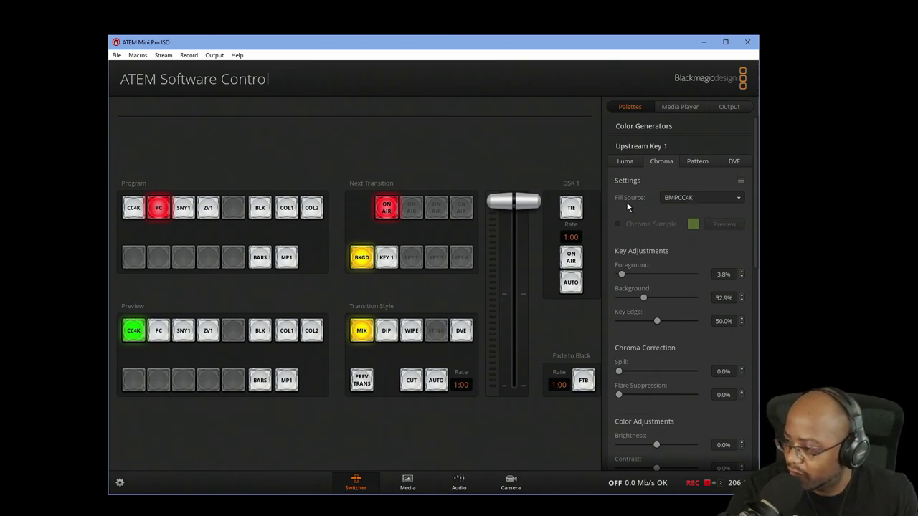
# Take the upstream chroma key off air and set Downstream Key 1's fill and key sources to PC.
pyautogui.click(386, 210)
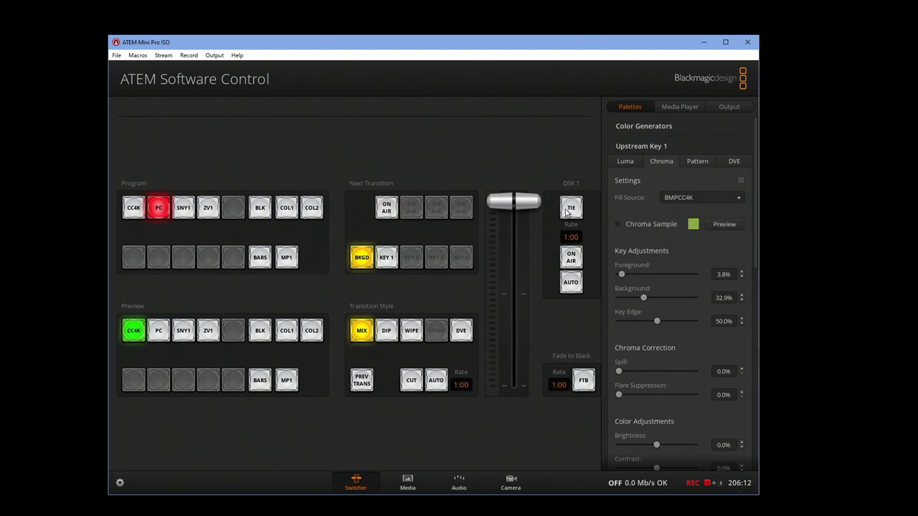
pyautogui.click(635, 146)
pyautogui.click(658, 188)
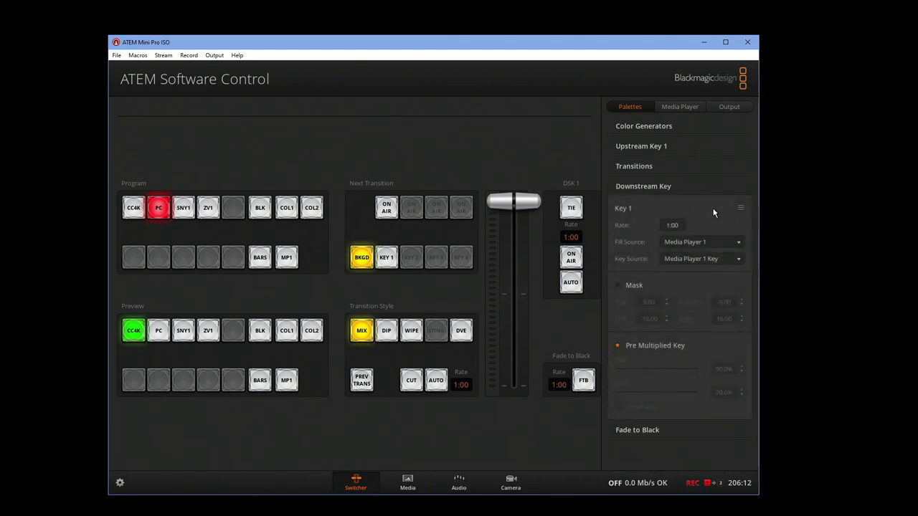
pyautogui.click(698, 243)
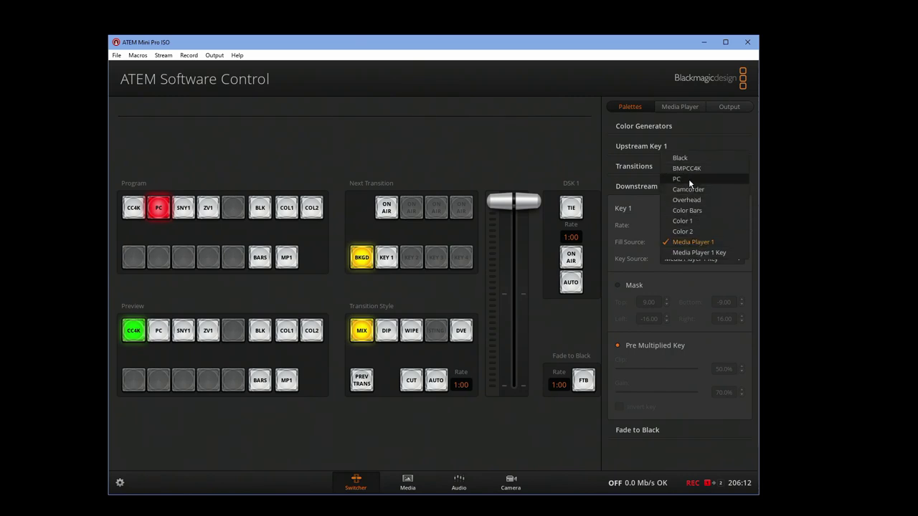
pyautogui.click(688, 179)
pyautogui.click(706, 260)
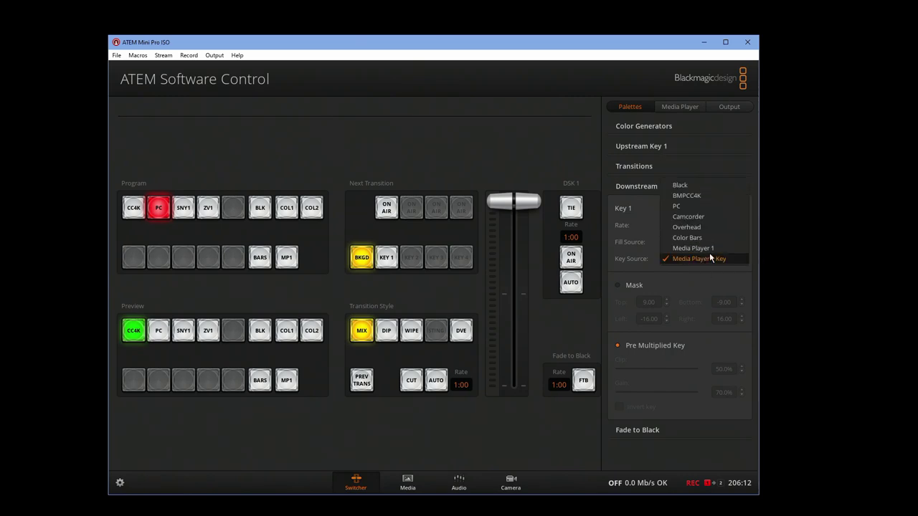
pyautogui.click(701, 208)
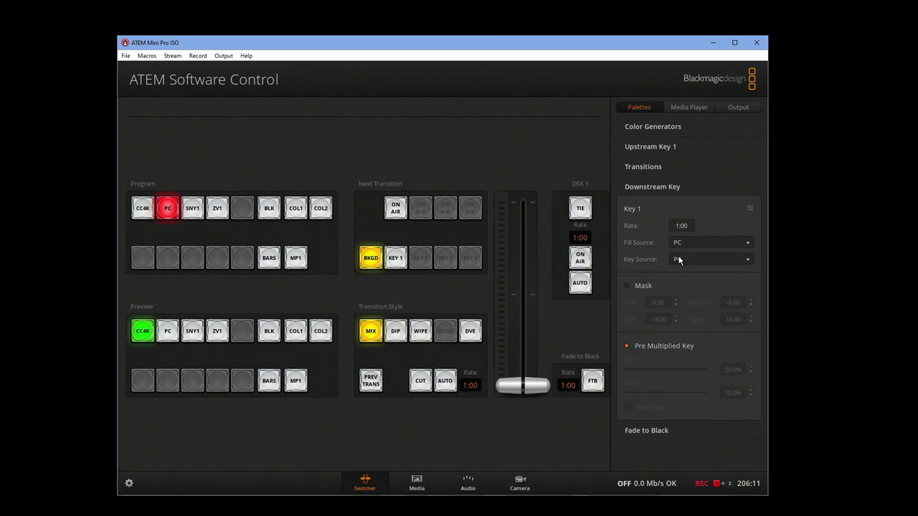
pyautogui.moveTo(420, 44); pyautogui.dragTo(805, 70)
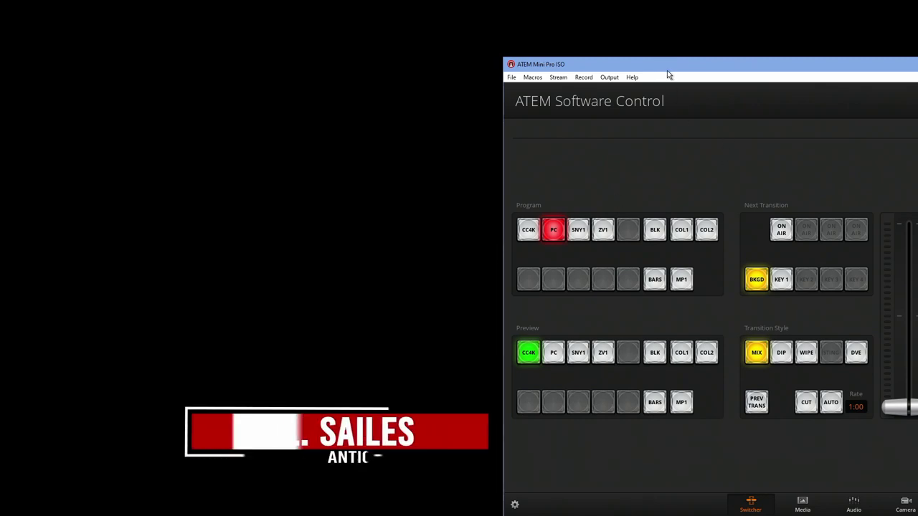
pyautogui.moveTo(667, 70); pyautogui.dragTo(291, 42)
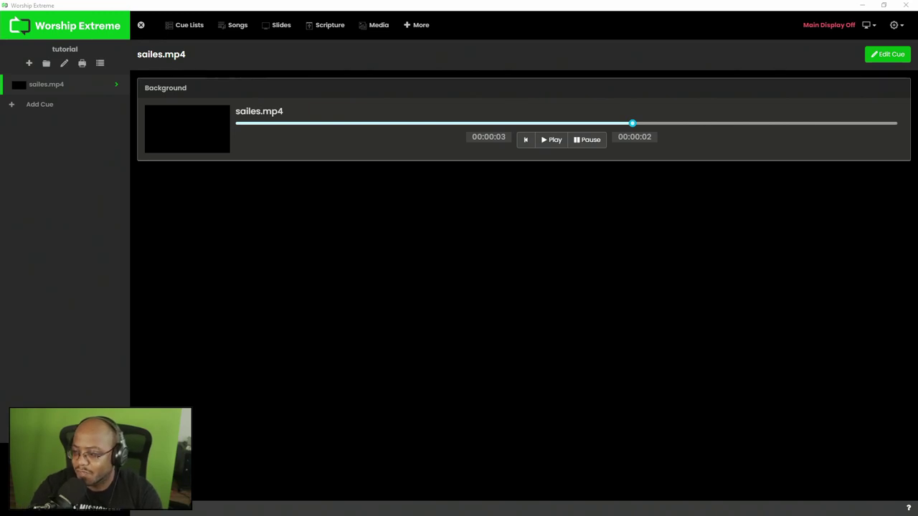
# Add a new blank cue and name it Titles.
pyautogui.click(47, 64)
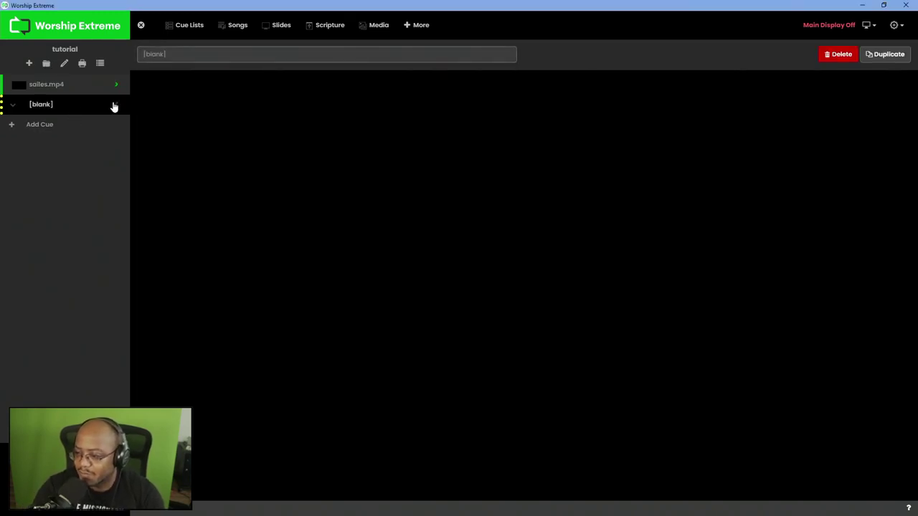
pyautogui.click(173, 54)
pyautogui.write('Lower Thirds')
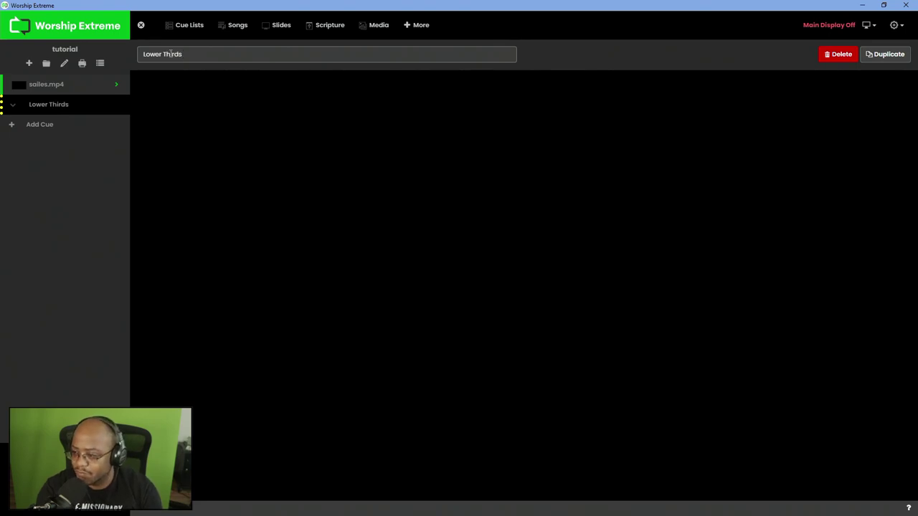
pyautogui.hotkey('ctrl', 'a')
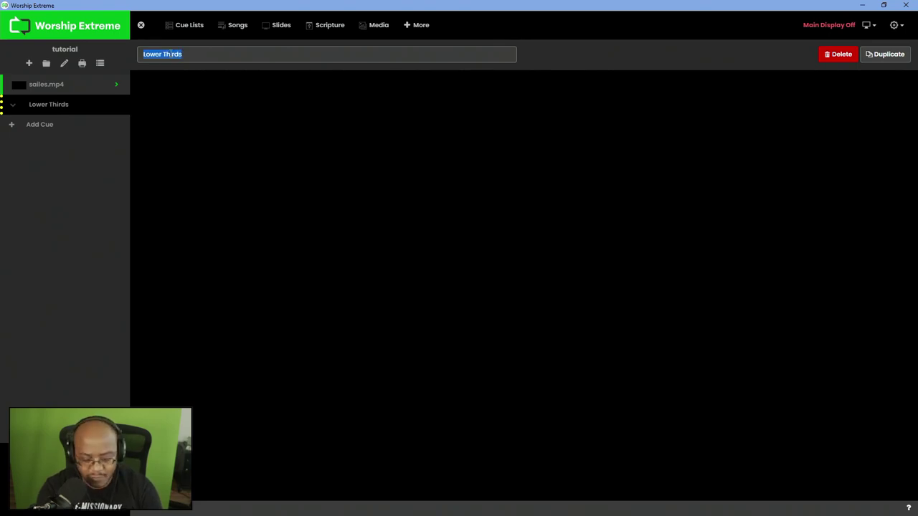
pyautogui.write('Titles')
pyautogui.press('Return')
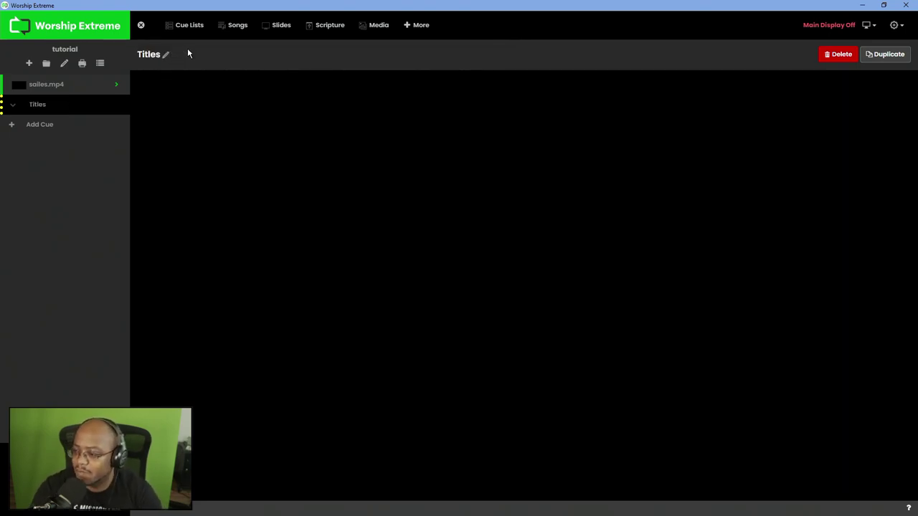
# Drag the sailes.mp4 cue beneath the Titles header.
pyautogui.moveTo(50, 86)
pyautogui.mouseDown()
pyautogui.moveTo(62, 122)
pyautogui.moveTo(65, 91)
pyautogui.mouseUp()
pyautogui.click(12, 88)
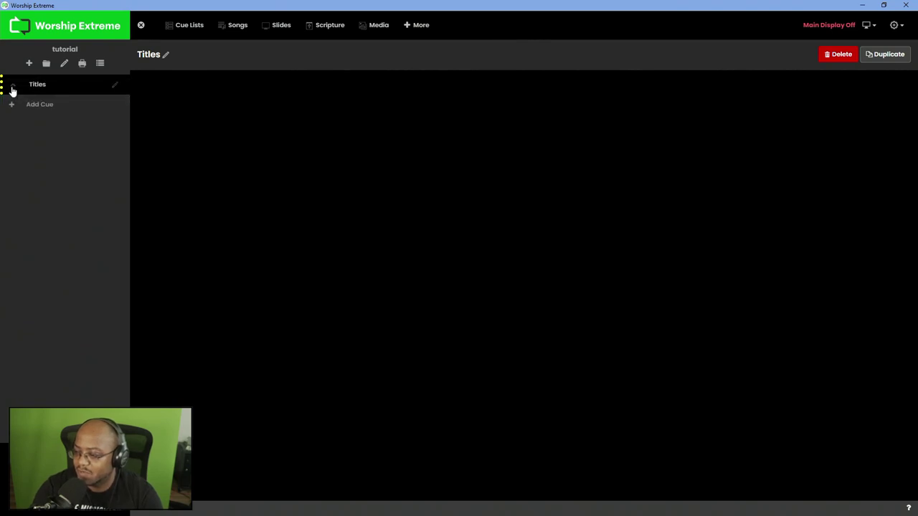
pyautogui.click(12, 88)
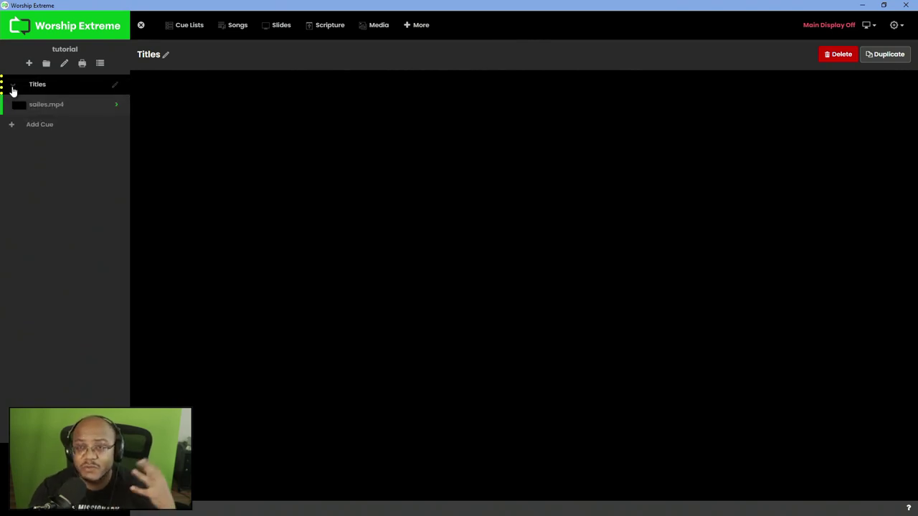